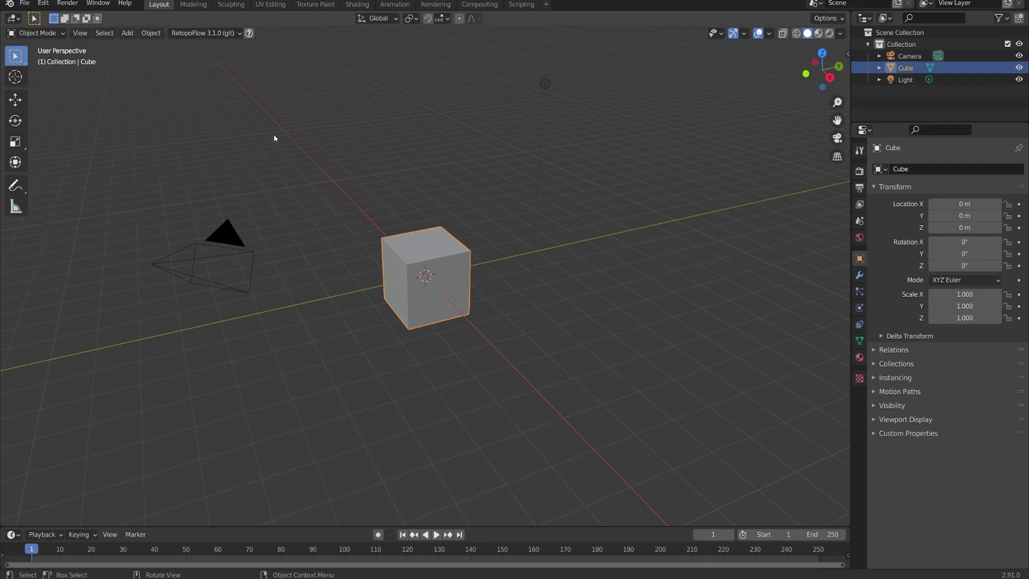
# Switch the default cube from Object Mode to Texture Paint mode.
pyautogui.hotkey('ctrl', 'Tab')
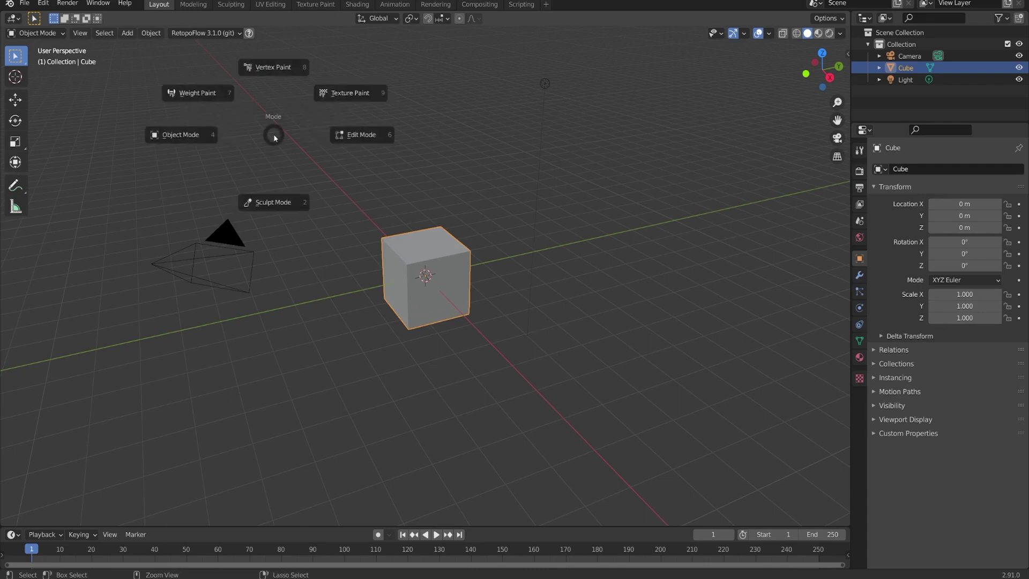
pyautogui.click(37, 33)
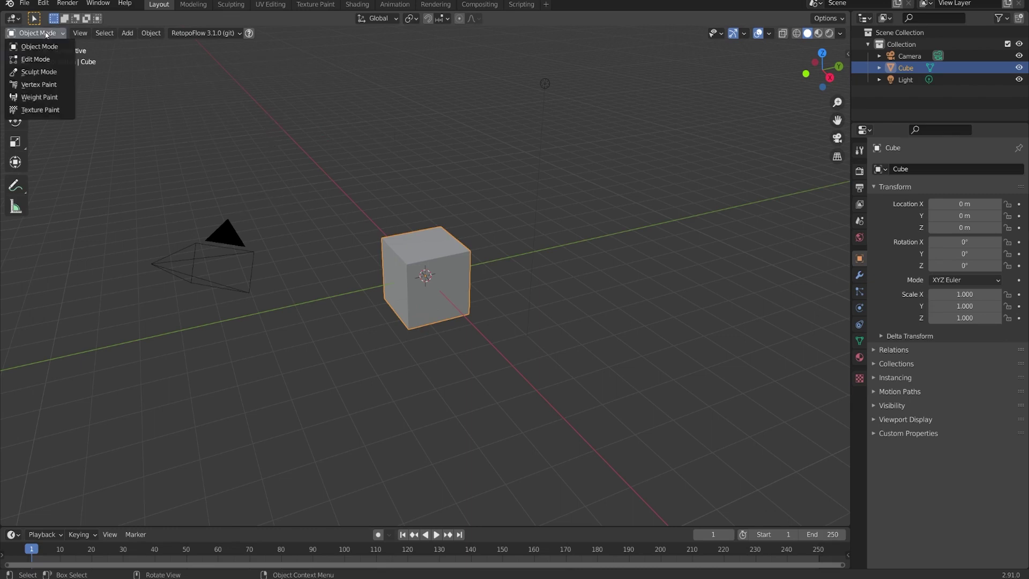
pyautogui.click(53, 111)
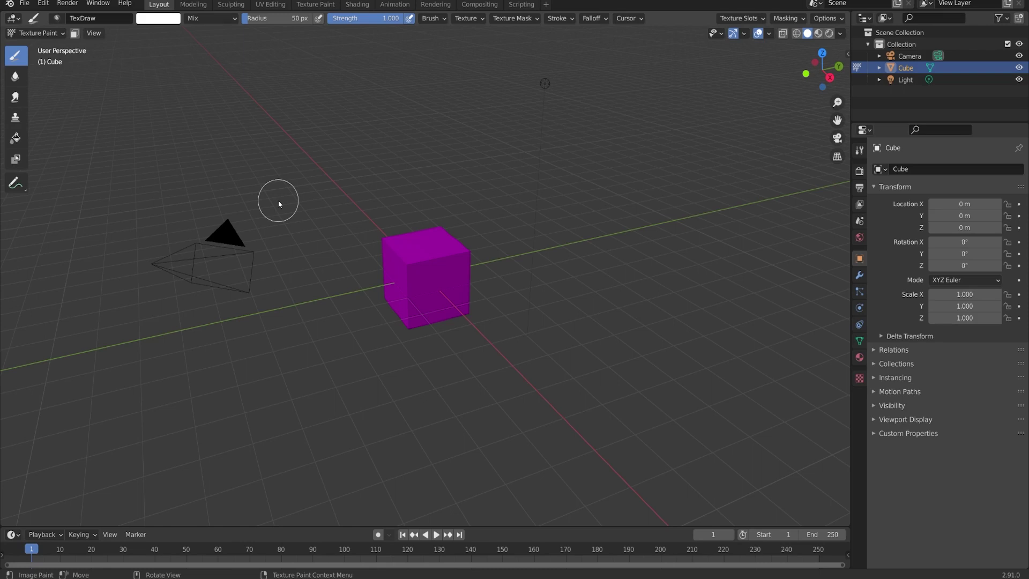
# Enable Tab for Pie Menu in the Keymap preferences, save the preferences and close them.
pyautogui.click(43, 3)
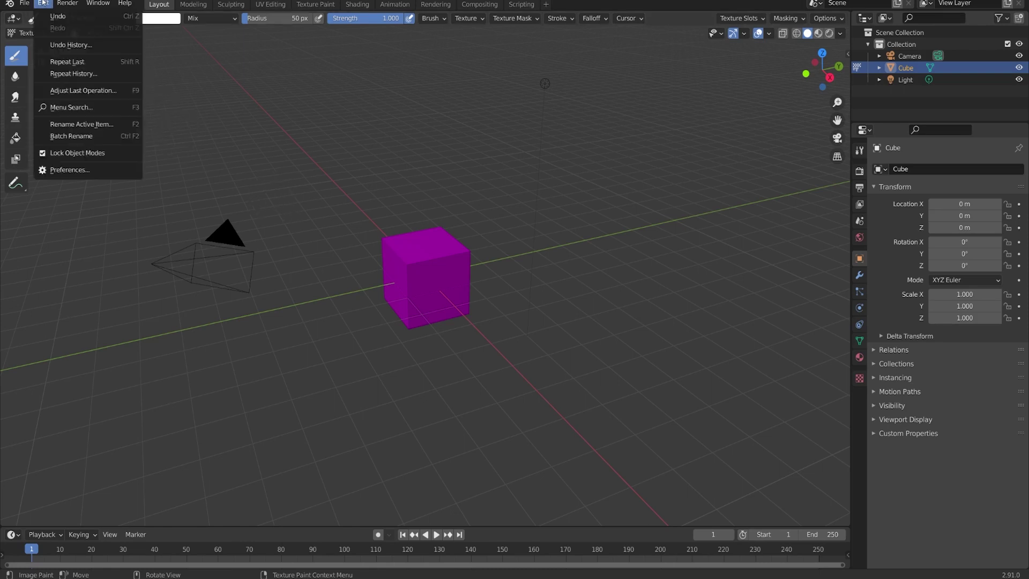
pyautogui.click(81, 168)
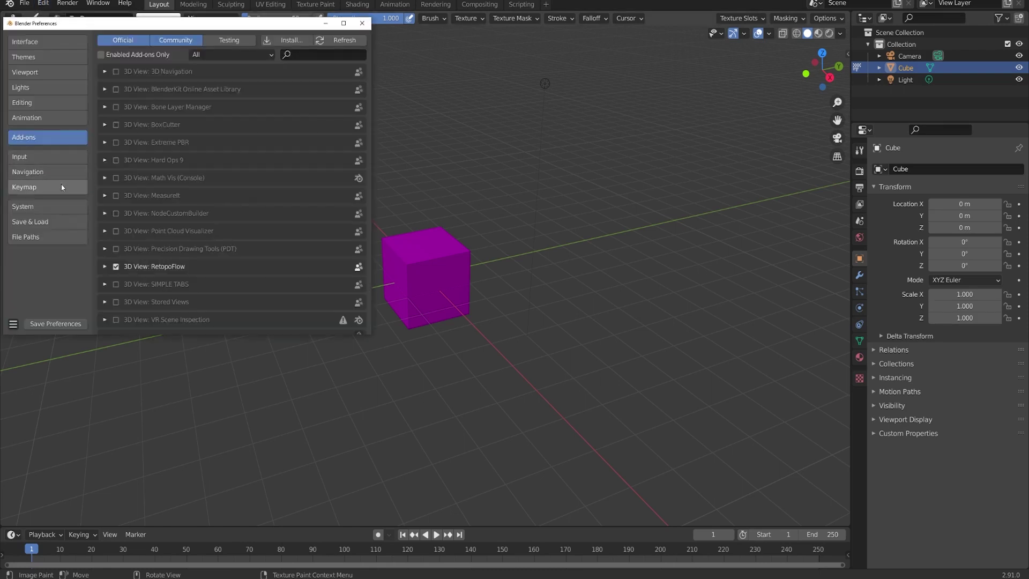
pyautogui.click(62, 186)
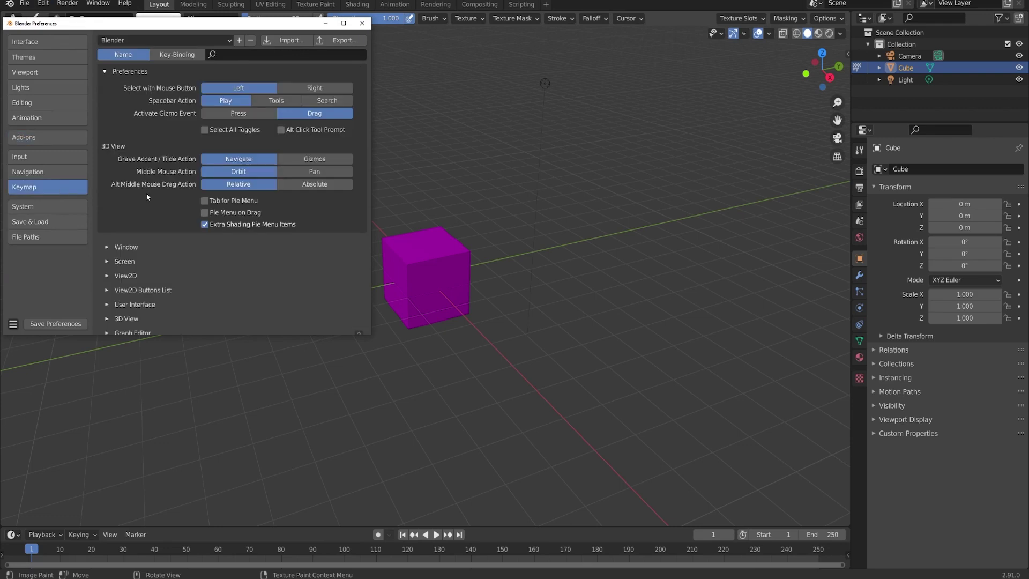
pyautogui.click(204, 201)
pyautogui.click(72, 325)
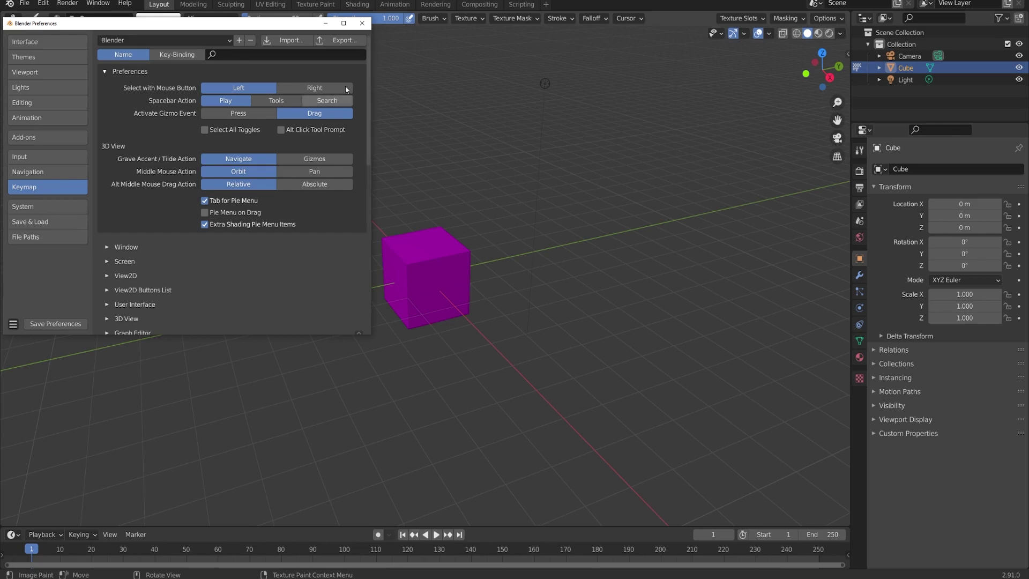
pyautogui.click(362, 23)
# Cycle the cube through Edit Mode and Object Mode with the mode pie menu, ending in Texture Paint mode.
pyautogui.press('Tab')
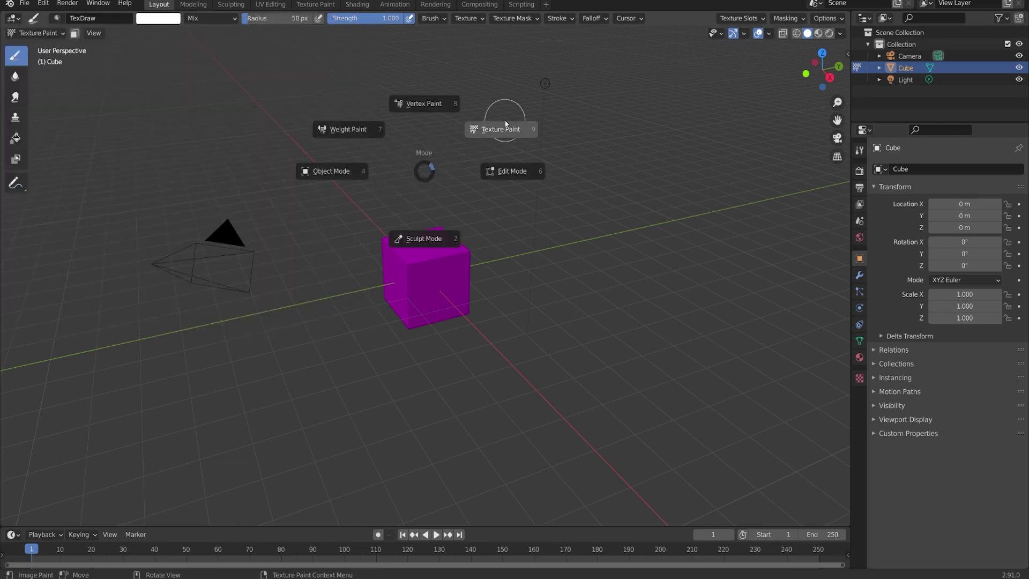
pyautogui.click(515, 172)
pyautogui.press('Tab')
pyautogui.click(343, 194)
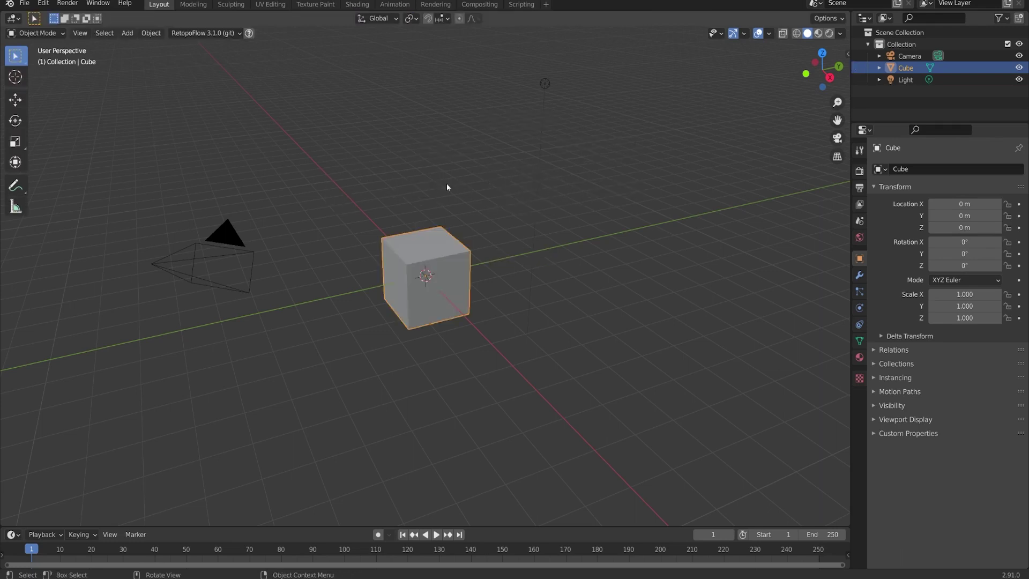
pyautogui.press('Tab')
pyautogui.click(494, 179)
pyautogui.press('Tab')
pyautogui.click(295, 184)
pyautogui.press('Tab')
pyautogui.click(550, 87)
pyautogui.press('Tab')
pyautogui.click(265, 194)
pyautogui.press('Tab')
pyautogui.click(579, 88)
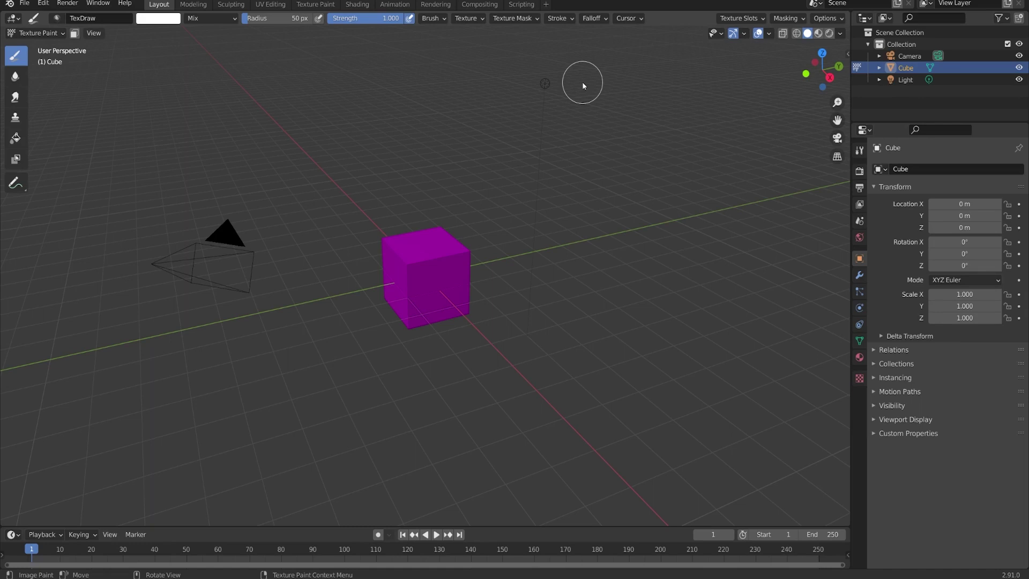
# Try painting on the untextured cube, and switch its texture slot mode to Single Image and back to Material.
pyautogui.click(416, 263)
pyautogui.click(744, 22)
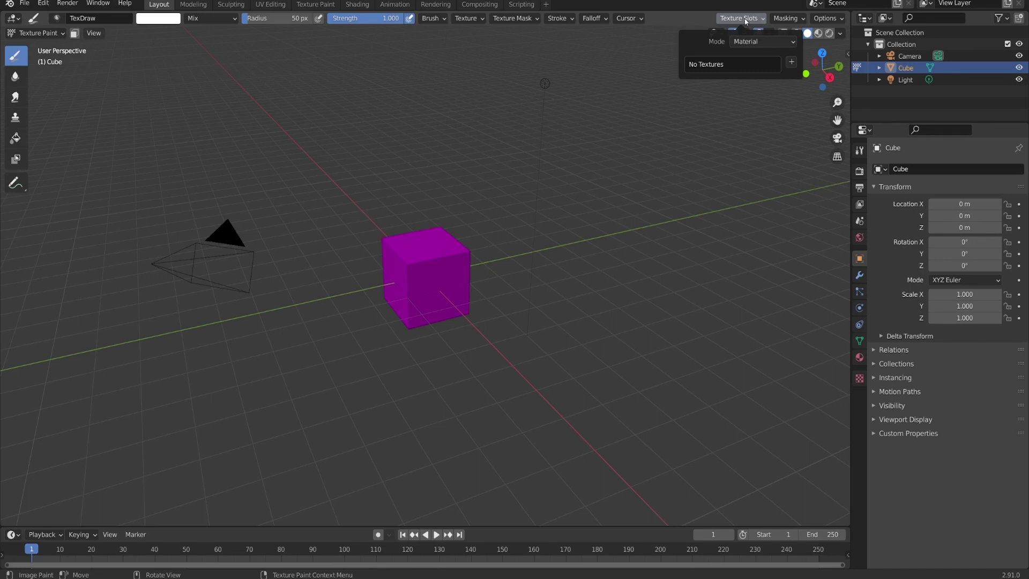
pyautogui.click(792, 62)
pyautogui.click(745, 41)
pyautogui.click(749, 68)
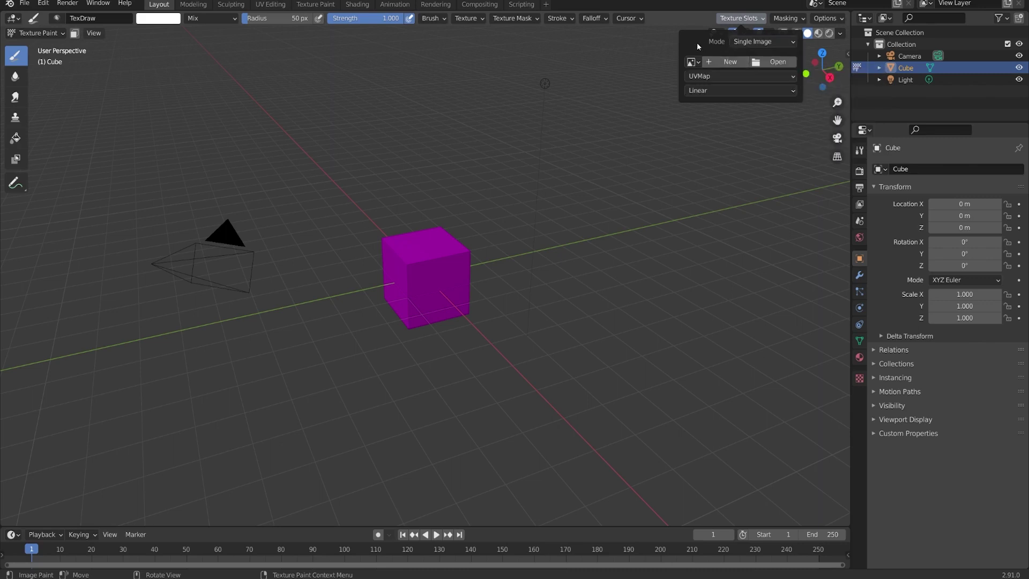
pyautogui.click(693, 62)
pyautogui.press('Escape')
pyautogui.click(755, 42)
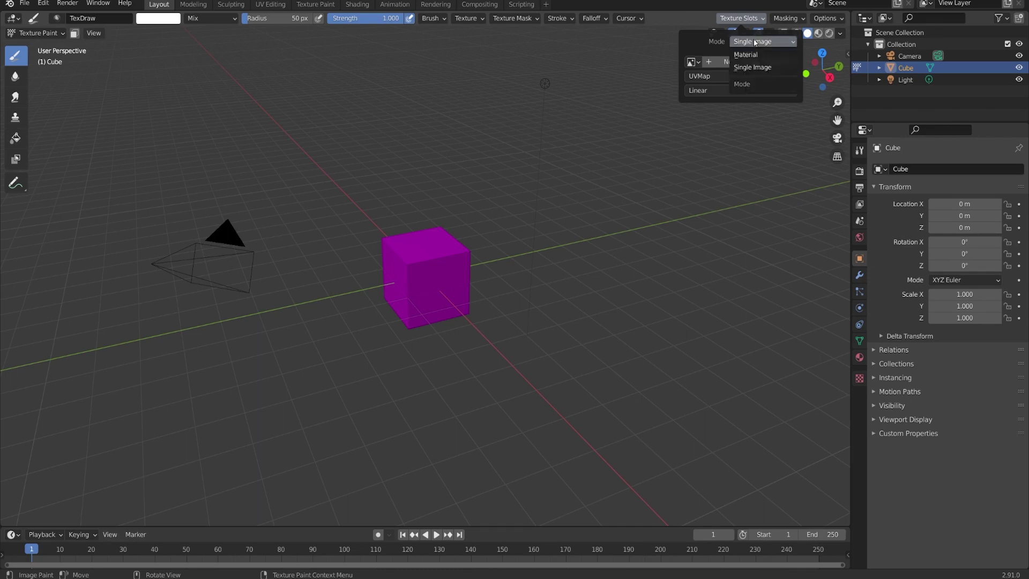
pyautogui.click(743, 54)
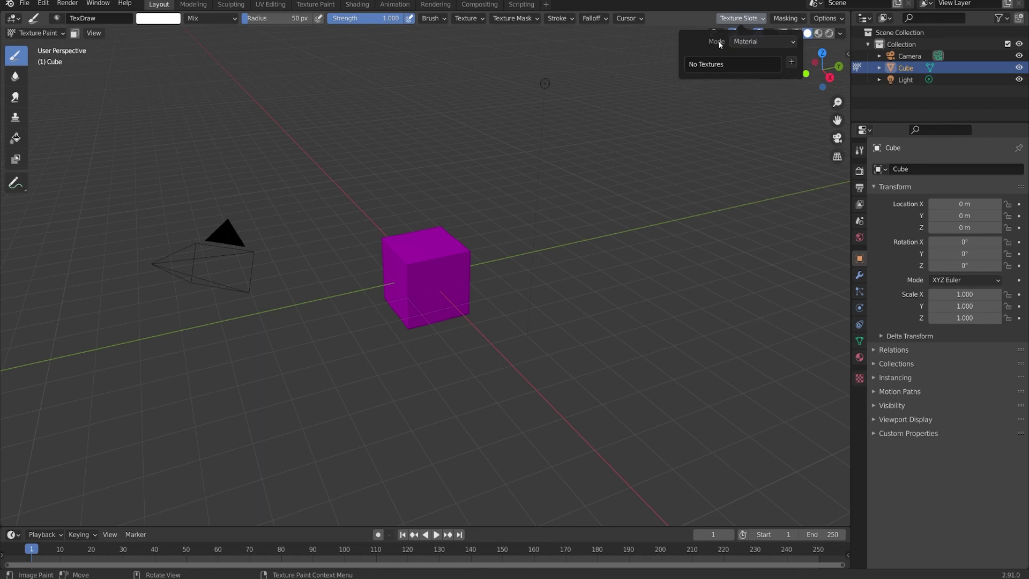
# Add a Base Color texture paint slot named Material Base Color, 1024 by 1024 px, with Alpha and a Blank generated type.
pyautogui.click(791, 62)
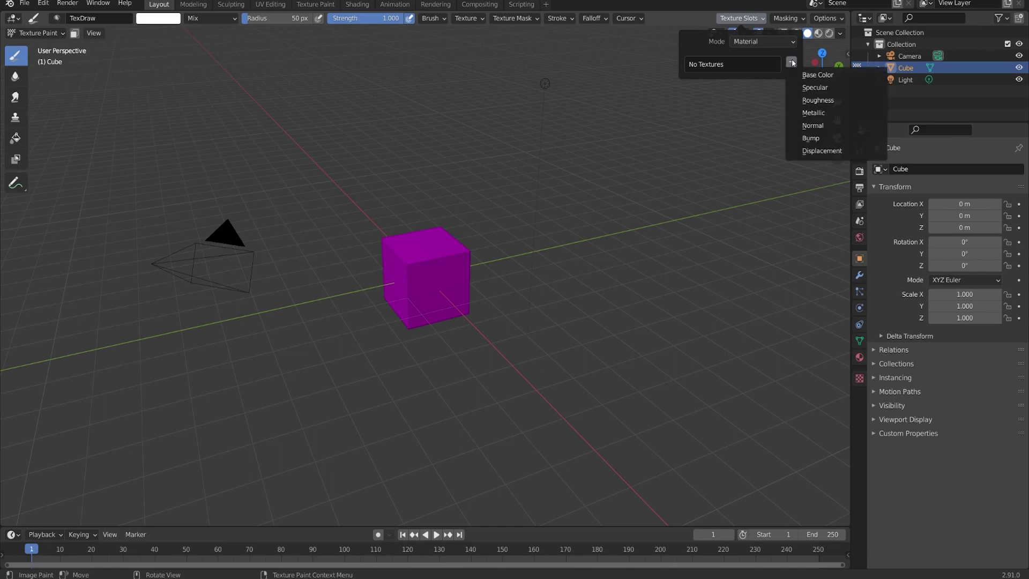
pyautogui.click(817, 75)
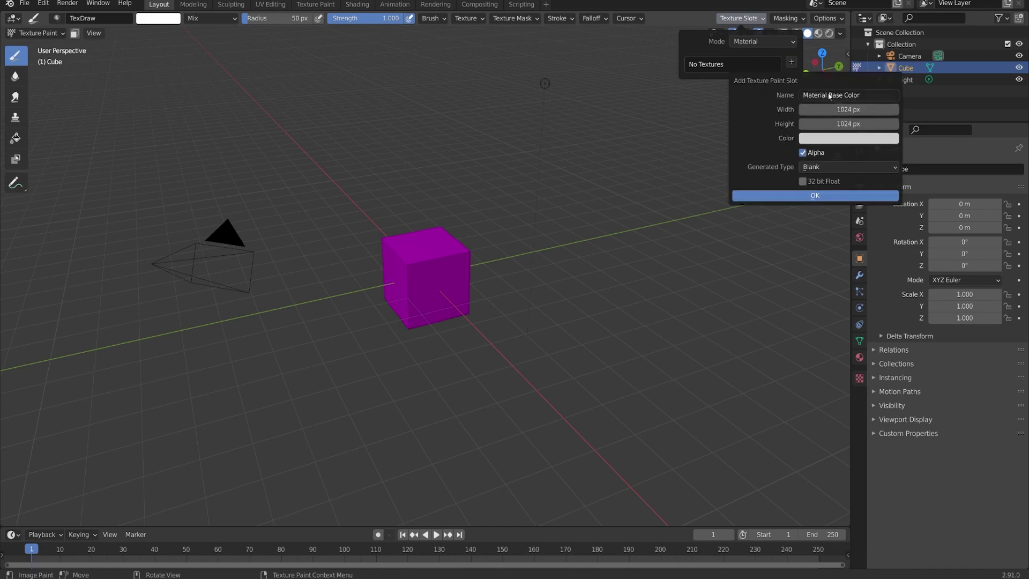
pyautogui.click(815, 197)
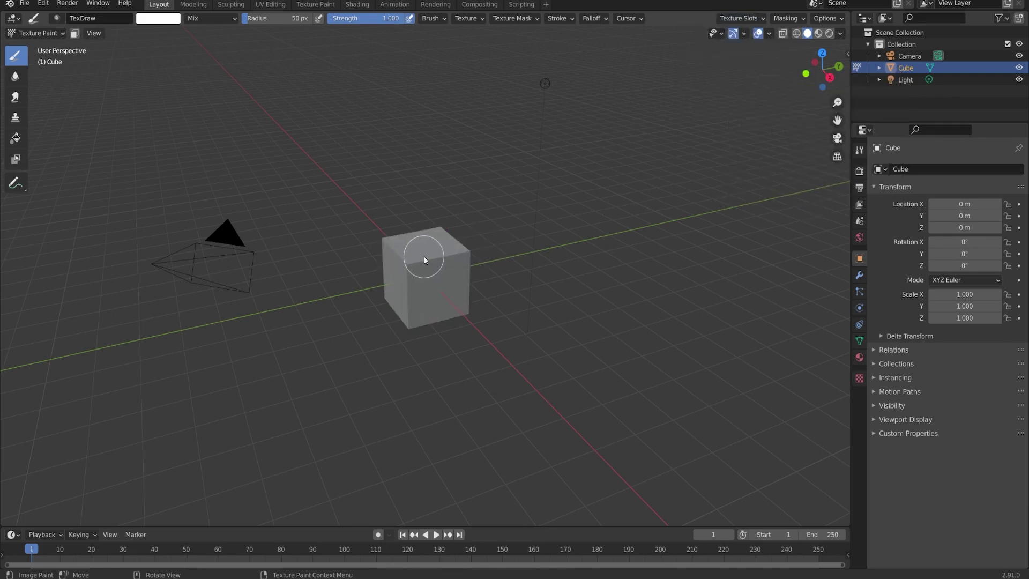
# Paint a white test stroke on the cube and undo it.
pyautogui.scroll(5, 425, 256)
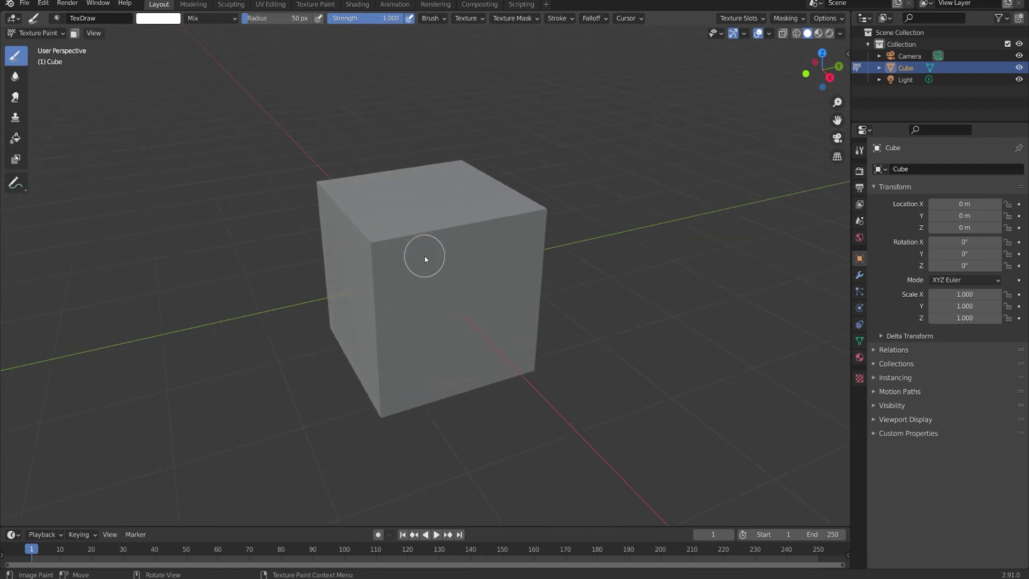
pyautogui.moveTo(491, 229)
pyautogui.mouseDown()
pyautogui.moveTo(421, 287)
pyautogui.moveTo(496, 311)
pyautogui.moveTo(461, 305)
pyautogui.moveTo(379, 346)
pyautogui.moveTo(344, 303)
pyautogui.moveTo(327, 326)
pyautogui.moveTo(335, 344)
pyautogui.moveTo(434, 302)
pyautogui.mouseUp()
pyautogui.moveTo(491, 300); pyautogui.dragTo(514, 266, button='middle')
pyautogui.hotkey('ctrl', 'z')
pyautogui.hotkey('ctrl', 'z')
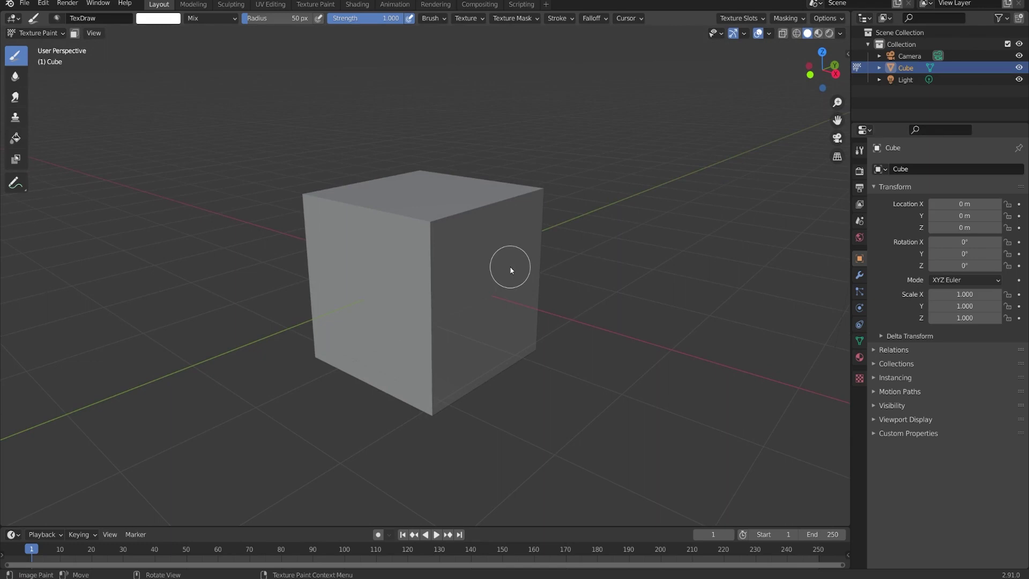
# Set the brush color to light blue and paint a round spot on the cube's side face.
pyautogui.click(169, 22)
pyautogui.moveTo(185, 75); pyautogui.dragTo(211, 69)
pyautogui.moveTo(471, 250); pyautogui.dragTo(480, 266)
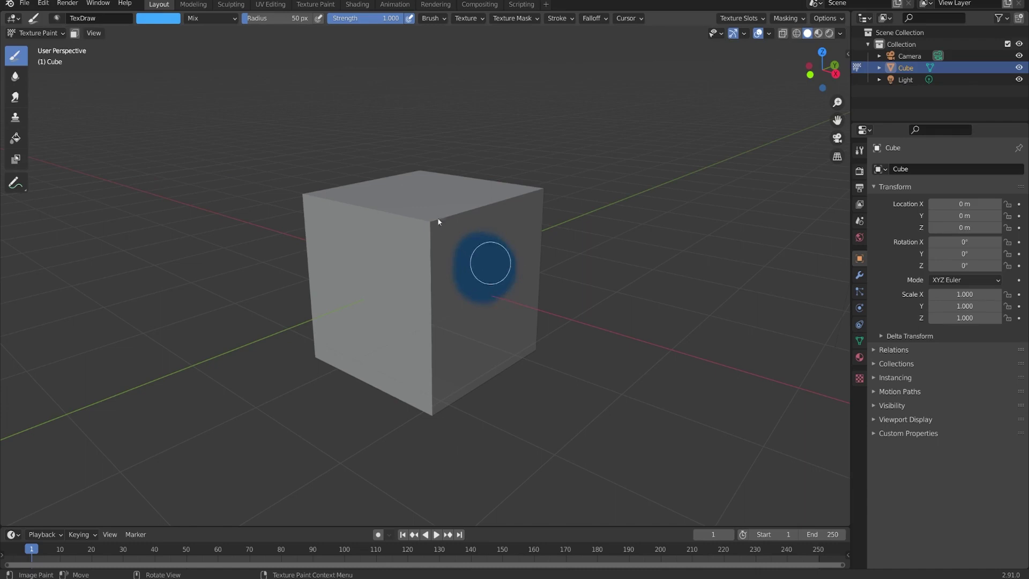
# Set the brush color to yellow and paint a patch partly covering the blue spot.
pyautogui.click(156, 19)
pyautogui.moveTo(191, 77); pyautogui.dragTo(147, 86)
pyautogui.moveTo(445, 260)
pyautogui.mouseDown()
pyautogui.moveTo(448, 276)
pyautogui.moveTo(487, 304)
pyautogui.mouseUp()
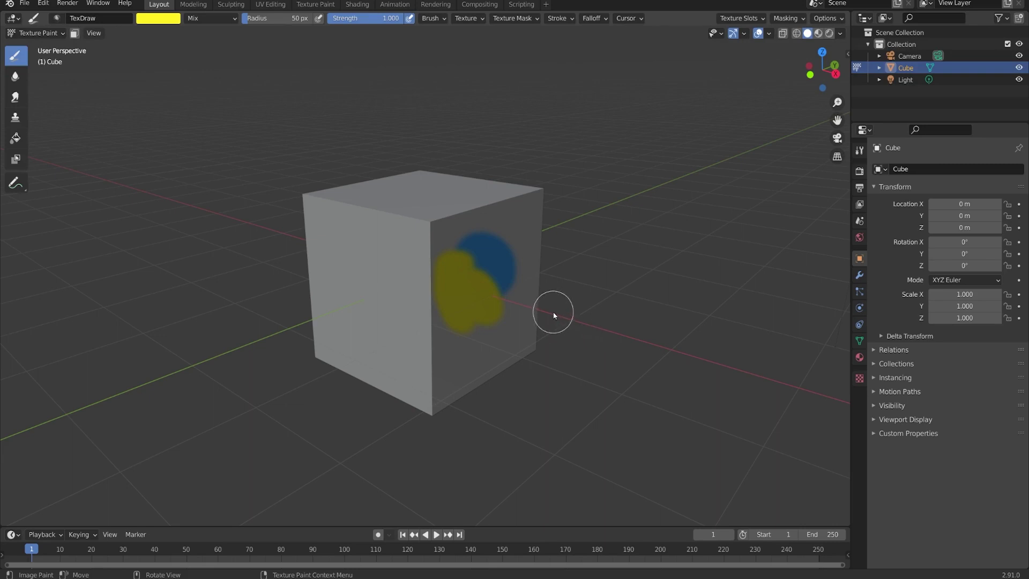
pyautogui.moveTo(420, 298)
pyautogui.mouseDown(button='middle')
pyautogui.moveTo(347, 273)
pyautogui.moveTo(359, 289)
pyautogui.mouseUp(button='middle')
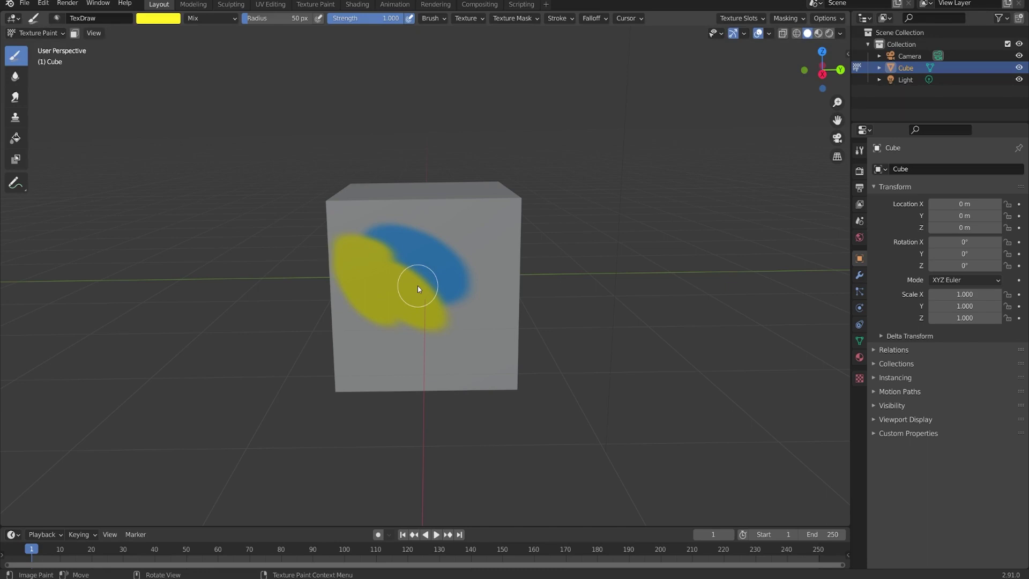
# Set the brush blending mode to Multiply and paint yellow across the existing blue and yellow patches.
pyautogui.click(212, 19)
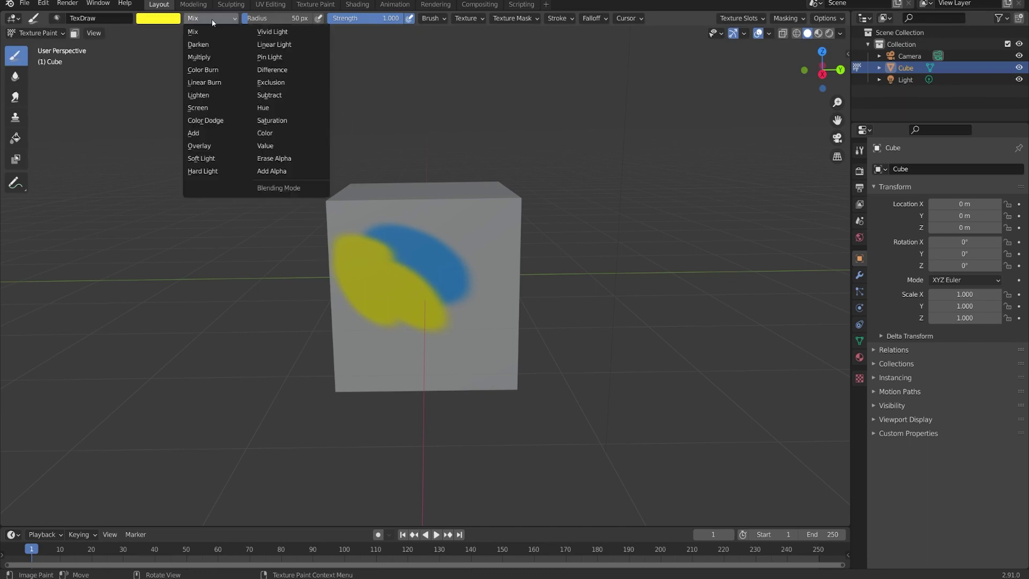
pyautogui.click(199, 56)
pyautogui.moveTo(465, 274)
pyautogui.mouseDown()
pyautogui.moveTo(432, 298)
pyautogui.moveTo(511, 301)
pyautogui.mouseUp()
pyautogui.hotkey('ctrl', 'z')
pyautogui.moveTo(429, 292)
pyautogui.mouseDown()
pyautogui.moveTo(474, 313)
pyautogui.moveTo(464, 296)
pyautogui.moveTo(481, 276)
pyautogui.moveTo(439, 323)
pyautogui.moveTo(491, 304)
pyautogui.moveTo(396, 303)
pyautogui.moveTo(472, 343)
pyautogui.moveTo(441, 278)
pyautogui.moveTo(454, 336)
pyautogui.moveTo(461, 293)
pyautogui.moveTo(400, 334)
pyautogui.moveTo(419, 314)
pyautogui.mouseUp()
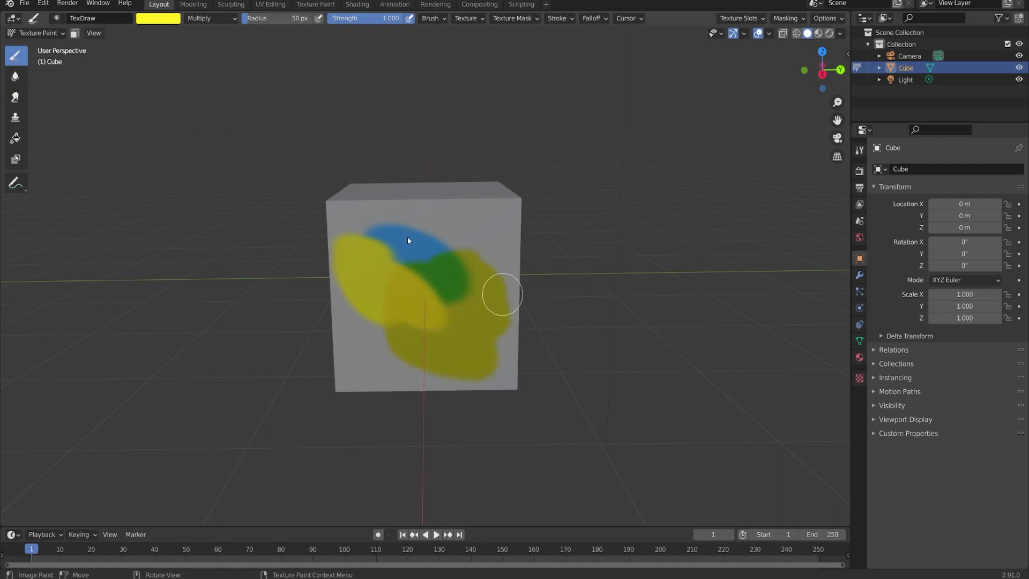
# Change the brush color to white by setting its saturation to 0.
pyautogui.click(205, 20)
pyautogui.click(162, 22)
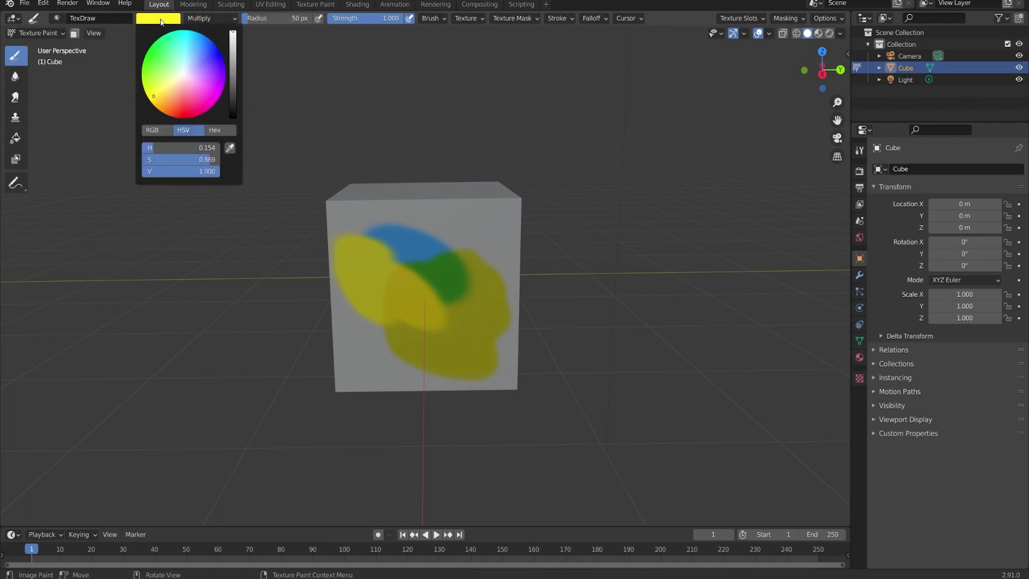
pyautogui.moveTo(212, 164); pyautogui.dragTo(141, 163)
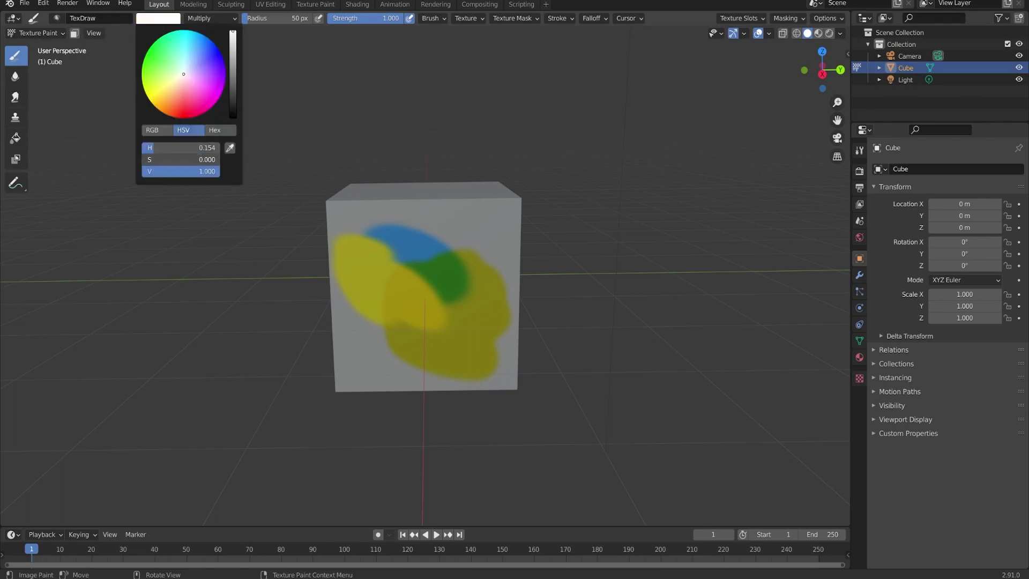
# Set the brush blending mode to Erase Alpha and erase a see-through hole in the painted face.
pyautogui.click(232, 20)
pyautogui.click(287, 159)
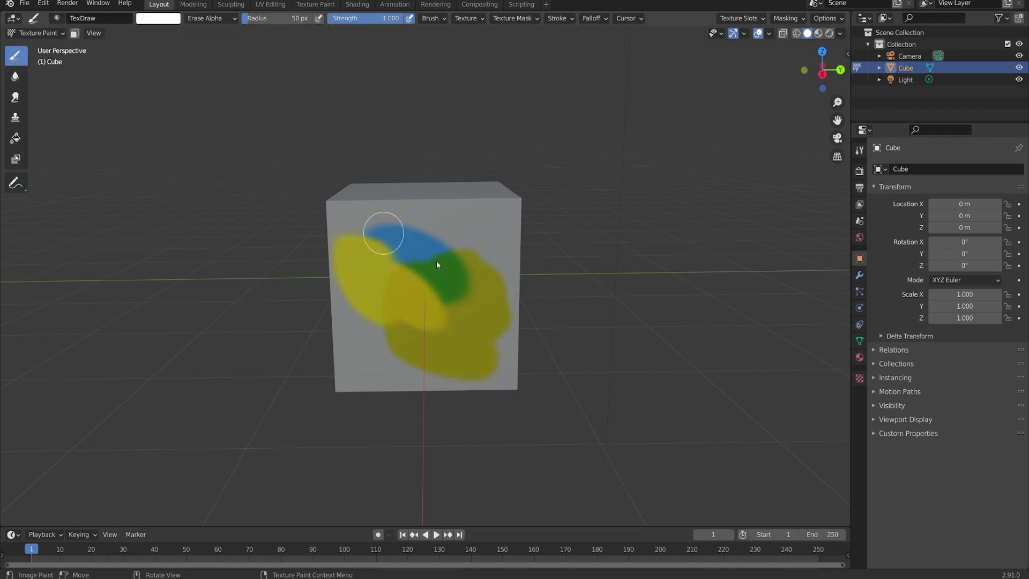
pyautogui.moveTo(462, 273); pyautogui.dragTo(429, 286, button='middle')
pyautogui.scroll(2, 430, 286)
pyautogui.moveTo(416, 233)
pyautogui.mouseDown()
pyautogui.moveTo(366, 237)
pyautogui.moveTo(348, 291)
pyautogui.moveTo(421, 255)
pyautogui.moveTo(367, 278)
pyautogui.moveTo(430, 269)
pyautogui.moveTo(330, 258)
pyautogui.moveTo(421, 258)
pyautogui.moveTo(378, 280)
pyautogui.moveTo(329, 238)
pyautogui.moveTo(382, 223)
pyautogui.moveTo(331, 312)
pyautogui.moveTo(314, 297)
pyautogui.moveTo(390, 269)
pyautogui.moveTo(344, 240)
pyautogui.moveTo(313, 289)
pyautogui.moveTo(356, 285)
pyautogui.mouseUp()
pyautogui.moveTo(356, 285)
pyautogui.mouseDown(button='middle')
pyautogui.moveTo(532, 248)
pyautogui.moveTo(535, 266)
pyautogui.mouseUp(button='middle')
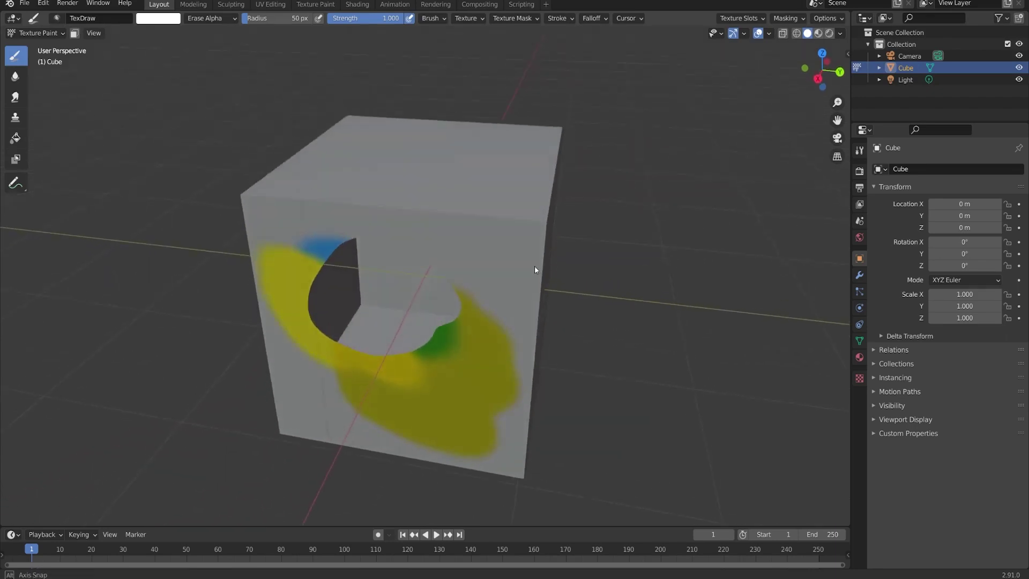
# Set the brush blending mode to Add Alpha and paint over the hole to restore the erased texture.
pyautogui.click(218, 18)
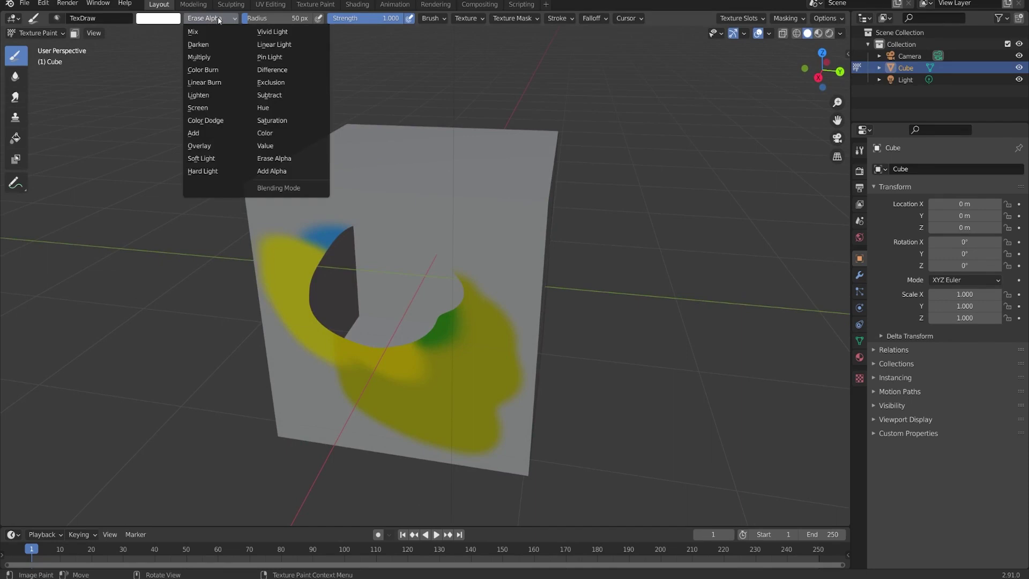
pyautogui.click(271, 171)
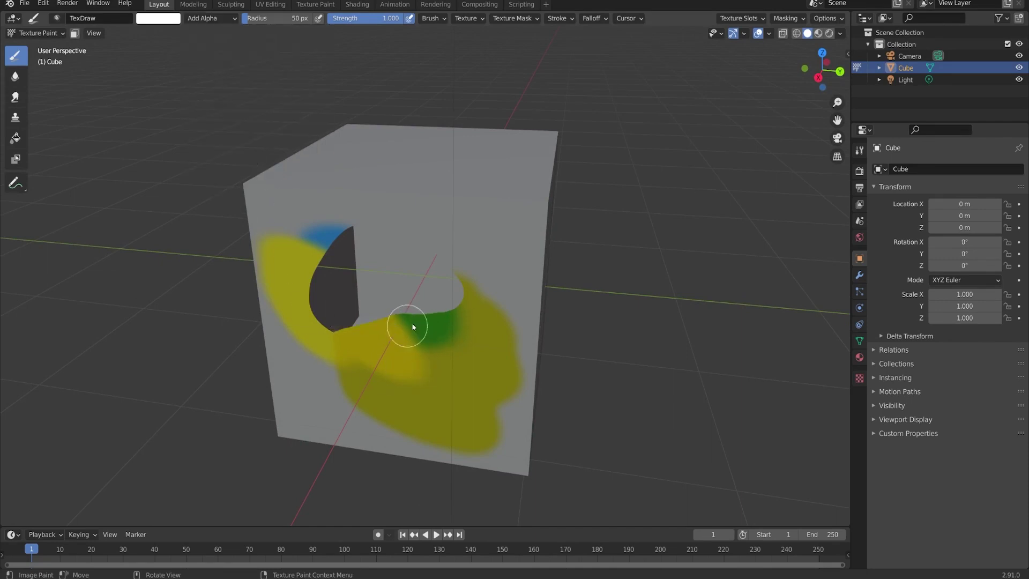
pyautogui.moveTo(412, 318)
pyautogui.mouseDown()
pyautogui.moveTo(351, 315)
pyautogui.moveTo(375, 294)
pyautogui.moveTo(389, 319)
pyautogui.moveTo(338, 320)
pyautogui.moveTo(325, 298)
pyautogui.moveTo(304, 313)
pyautogui.moveTo(337, 254)
pyautogui.moveTo(389, 230)
pyautogui.moveTo(340, 262)
pyautogui.moveTo(334, 244)
pyautogui.moveTo(410, 254)
pyautogui.mouseUp()
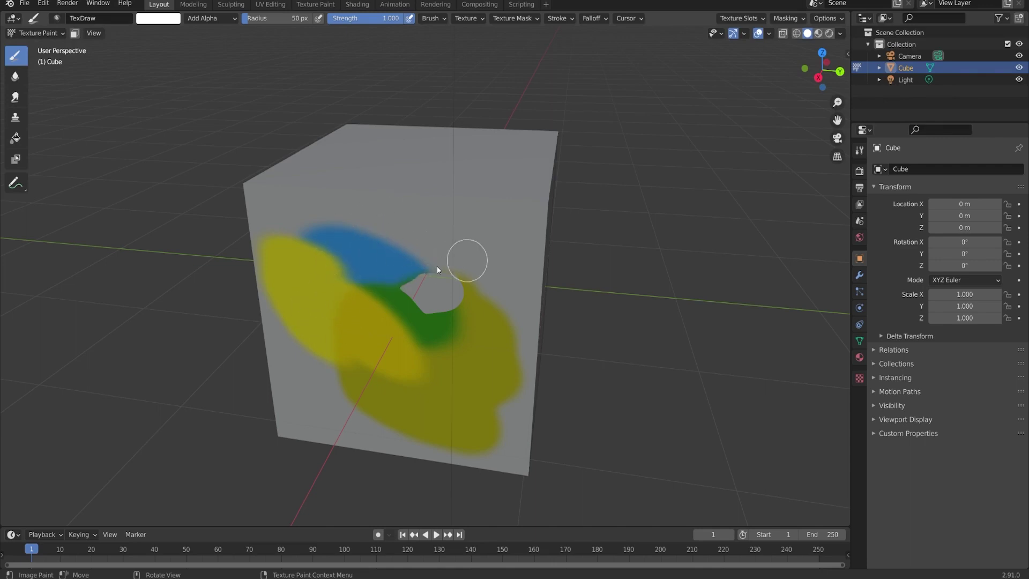
pyautogui.moveTo(394, 278)
pyautogui.mouseDown()
pyautogui.moveTo(459, 278)
pyautogui.moveTo(466, 289)
pyautogui.moveTo(450, 309)
pyautogui.moveTo(432, 297)
pyautogui.mouseUp()
pyautogui.moveTo(523, 346)
pyautogui.mouseDown(button='middle')
pyautogui.moveTo(475, 346)
pyautogui.moveTo(559, 327)
pyautogui.mouseUp(button='middle')
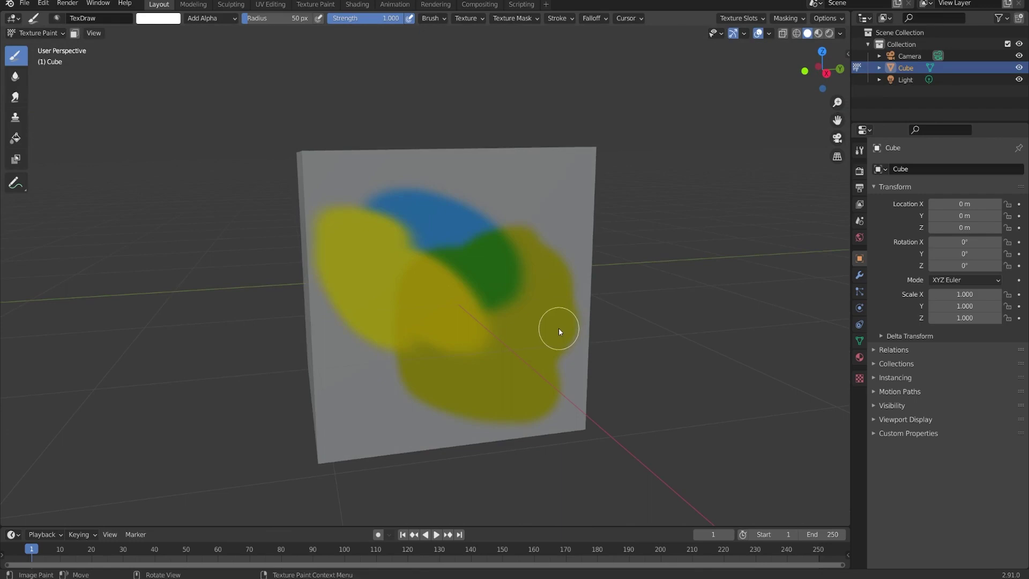
# Set the brush radius to 173 px.
pyautogui.click(261, 19)
pyautogui.write('173')
pyautogui.press('Return')
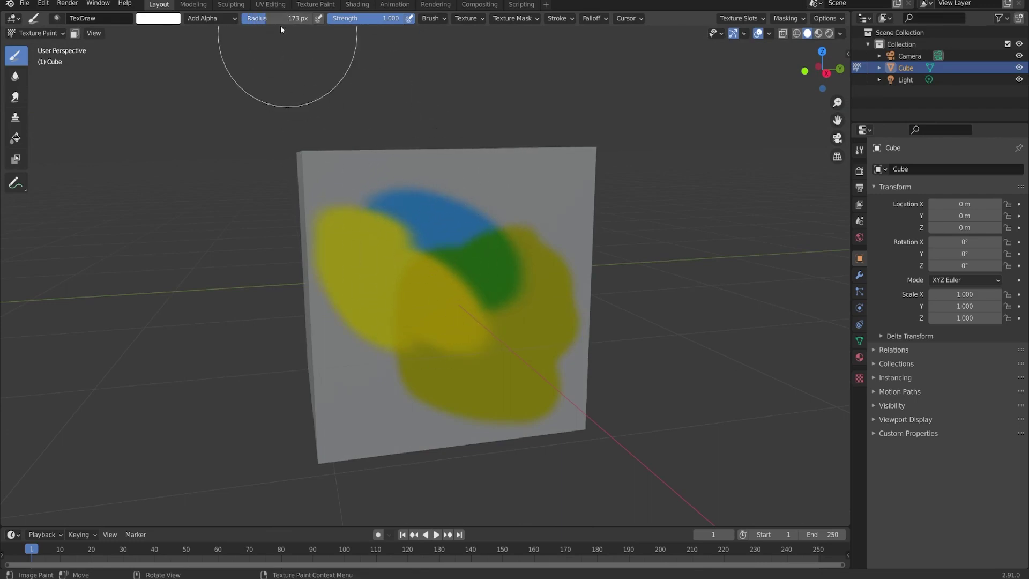
# Reduce the brush radius to 56 px and set the blending mode to Mix.
pyautogui.moveTo(279, 18); pyautogui.dragTo(252, 19)
pyautogui.click(214, 18)
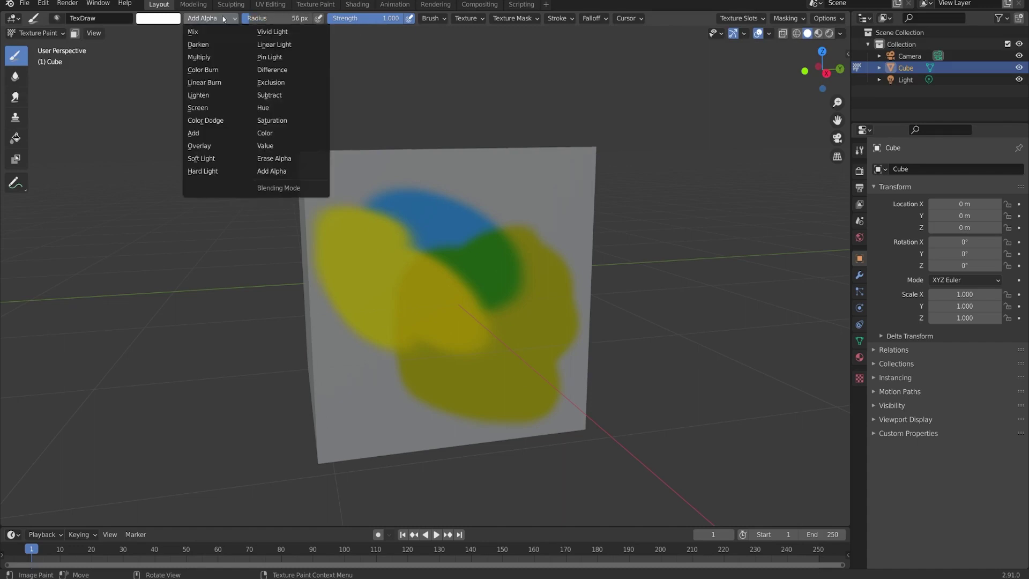
pyautogui.click(210, 30)
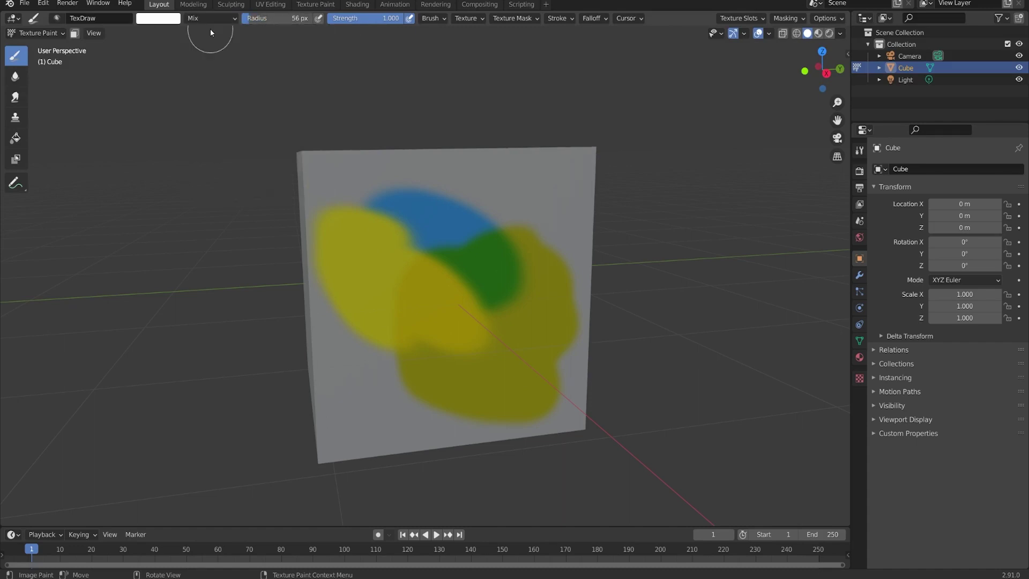
# Enable pressure-controlled brush radius and paint a short white stroke above the olive area of the face.
pyautogui.click(319, 20)
pyautogui.moveTo(522, 206); pyautogui.dragTo(513, 217)
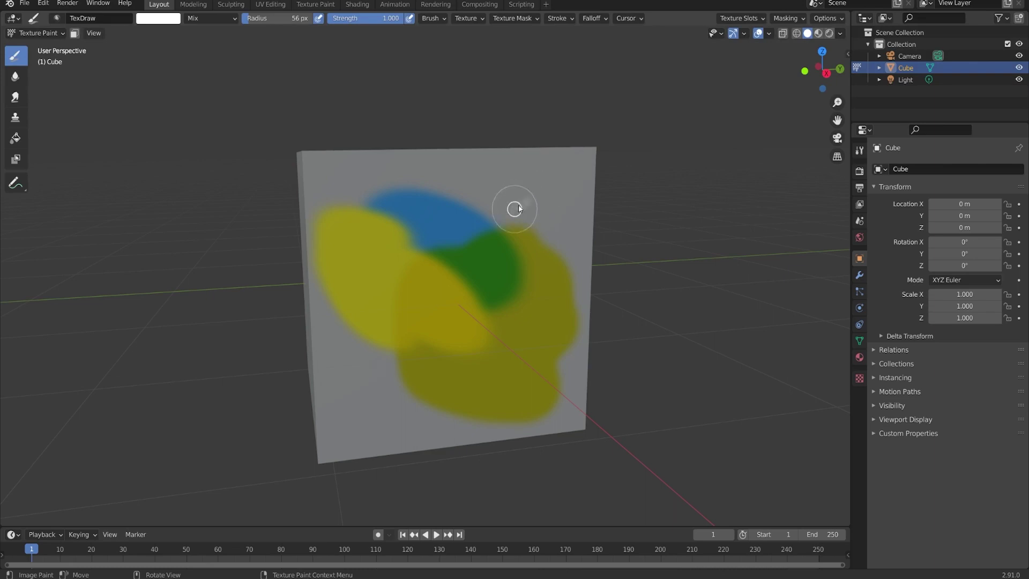
# Set the brush color to black and paint strokes over the blue and green areas, with and without pressure-controlled radius.
pyautogui.click(158, 22)
pyautogui.moveTo(233, 96); pyautogui.dragTo(233, 115)
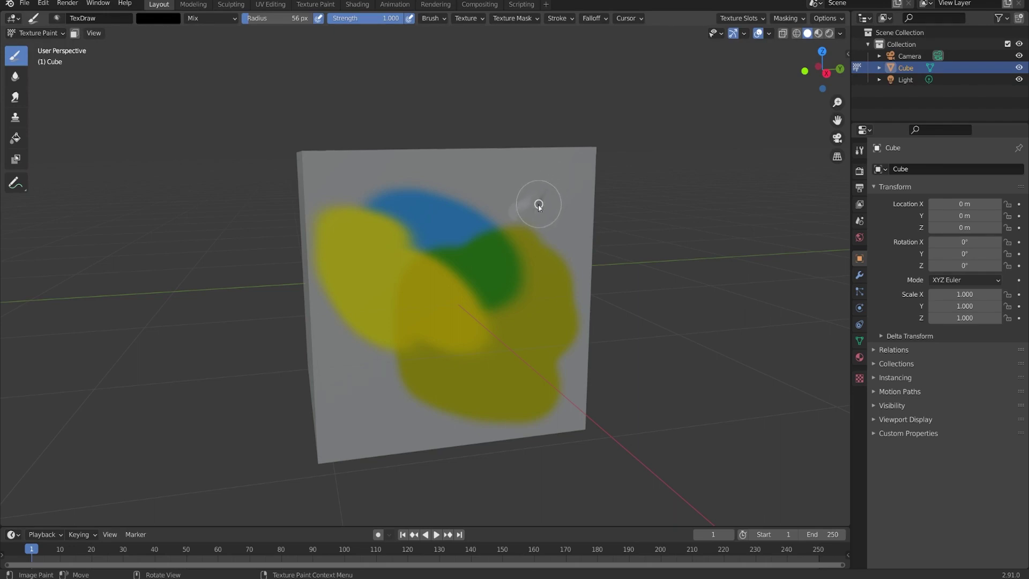
pyautogui.moveTo(543, 204)
pyautogui.mouseDown()
pyautogui.moveTo(512, 224)
pyautogui.moveTo(492, 204)
pyautogui.moveTo(469, 233)
pyautogui.mouseUp()
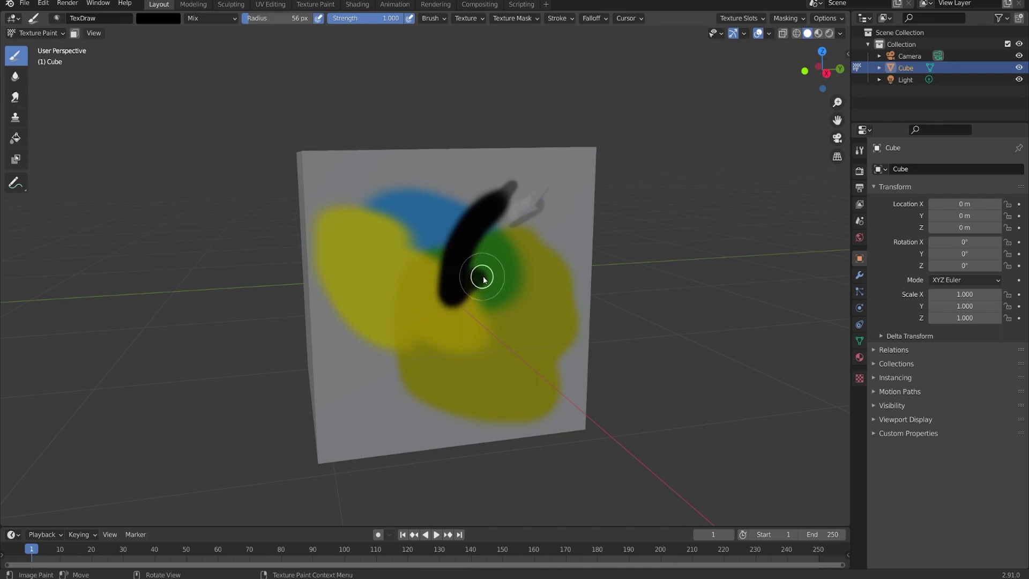
pyautogui.moveTo(484, 280); pyautogui.dragTo(517, 336)
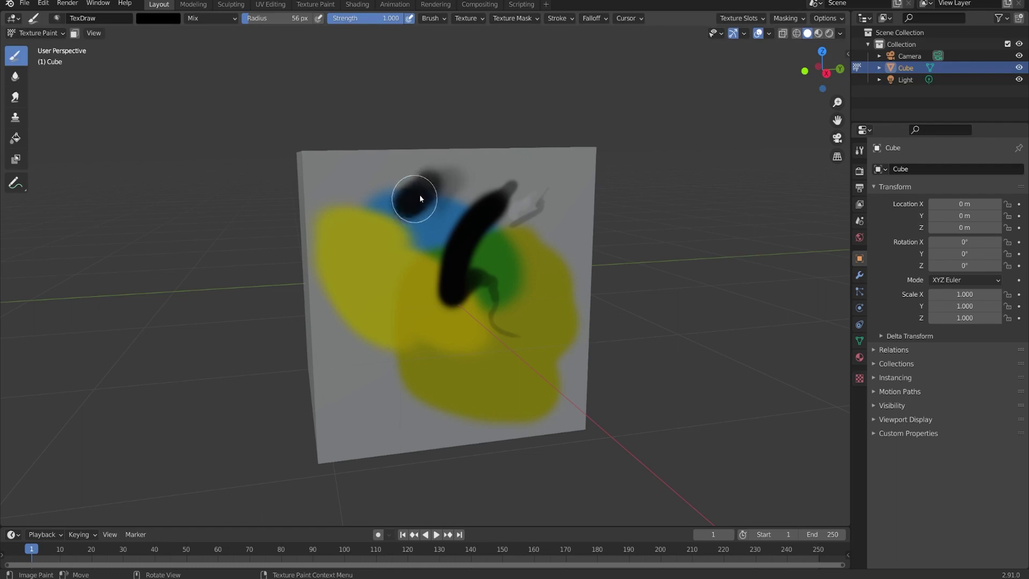
pyautogui.moveTo(421, 192)
pyautogui.mouseDown()
pyautogui.moveTo(379, 289)
pyautogui.moveTo(408, 215)
pyautogui.moveTo(391, 249)
pyautogui.moveTo(397, 281)
pyautogui.moveTo(417, 212)
pyautogui.moveTo(397, 272)
pyautogui.moveTo(423, 256)
pyautogui.moveTo(415, 222)
pyautogui.moveTo(417, 250)
pyautogui.moveTo(401, 239)
pyautogui.moveTo(436, 196)
pyautogui.moveTo(409, 192)
pyautogui.moveTo(376, 252)
pyautogui.moveTo(423, 194)
pyautogui.moveTo(373, 248)
pyautogui.moveTo(397, 208)
pyautogui.mouseUp()
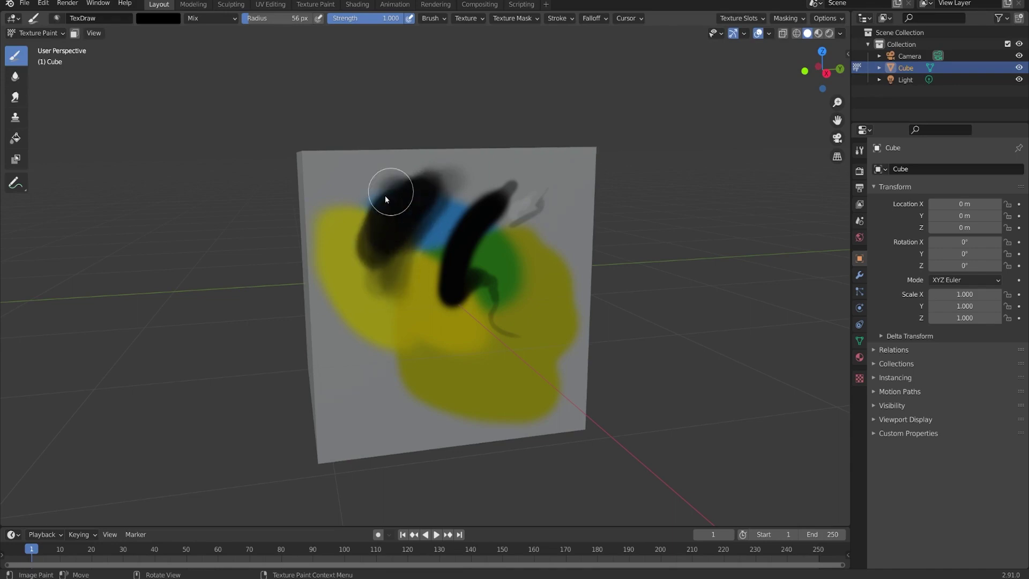
pyautogui.hotkey('ctrl', 'z')
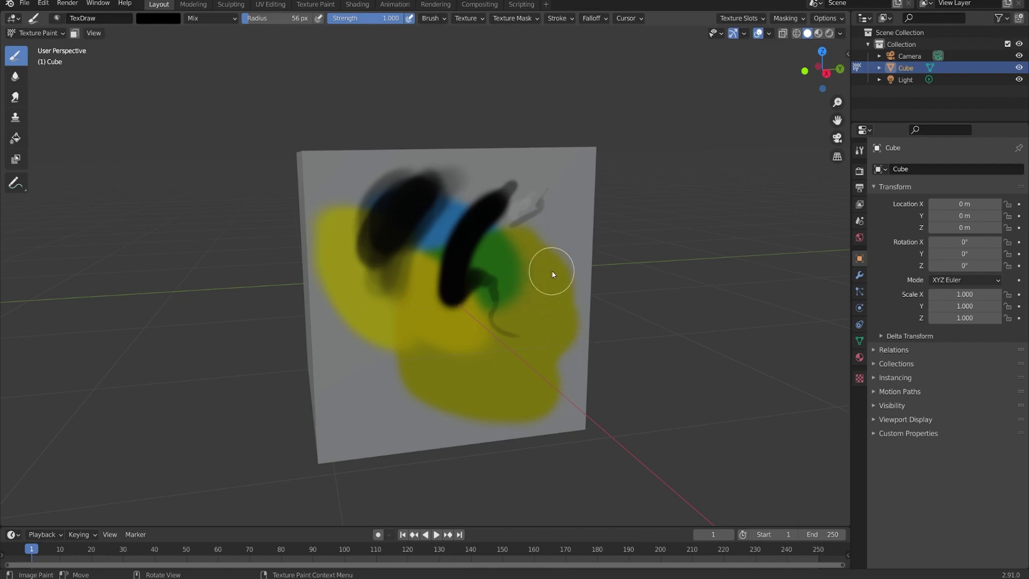
# Set the brush radius to 26 px, enlarge it again and paint a black stroke along the olive area's right side.
pyautogui.press('f')
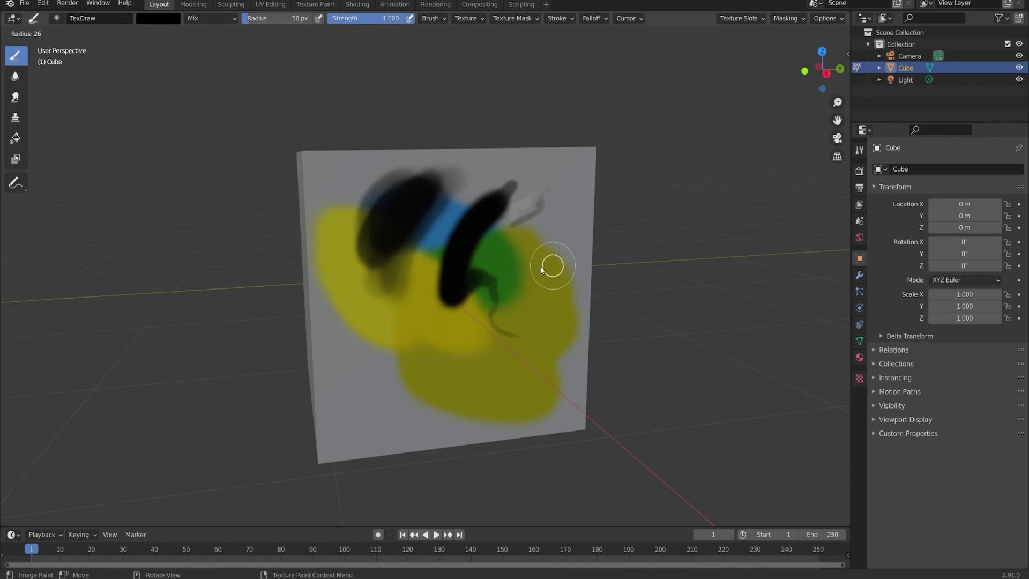
pyautogui.click(541, 269)
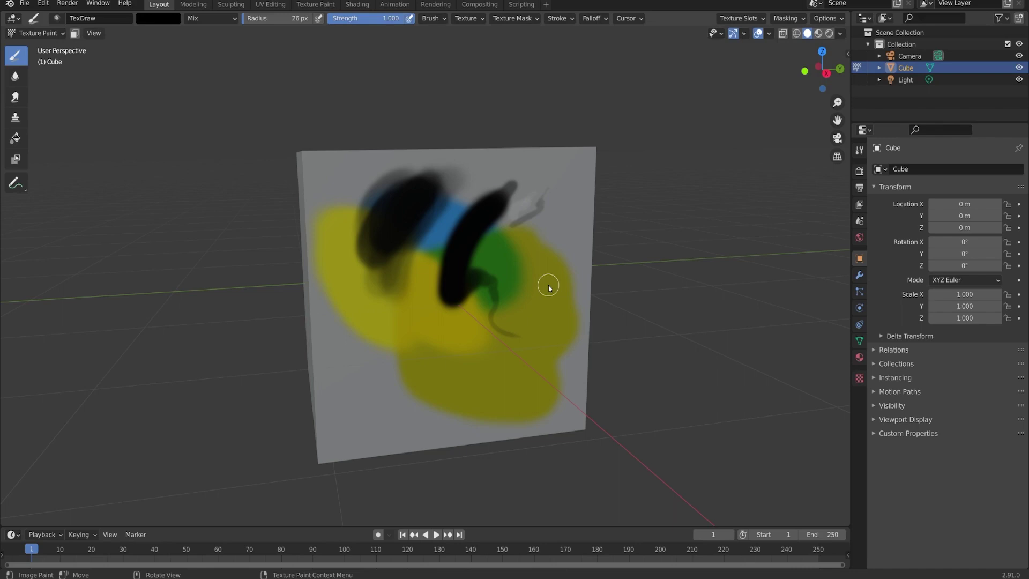
pyautogui.press('f')
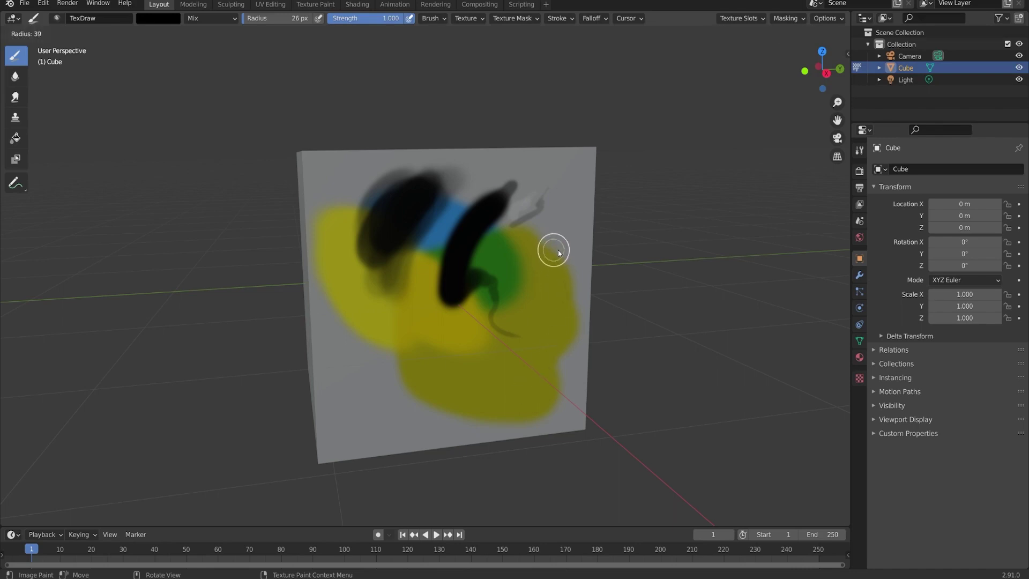
pyautogui.click(568, 253)
pyautogui.moveTo(557, 266); pyautogui.dragTo(542, 322)
# Set the brush radius to 24 px and paint a zigzag black stroke over the lower part of the olive area.
pyautogui.press('f')
pyautogui.click(514, 349)
pyautogui.moveTo(514, 354); pyautogui.dragTo(491, 395)
# Reduce the brush radius to 14 px and paint a thinner zigzag beside the previous one.
pyautogui.press('f')
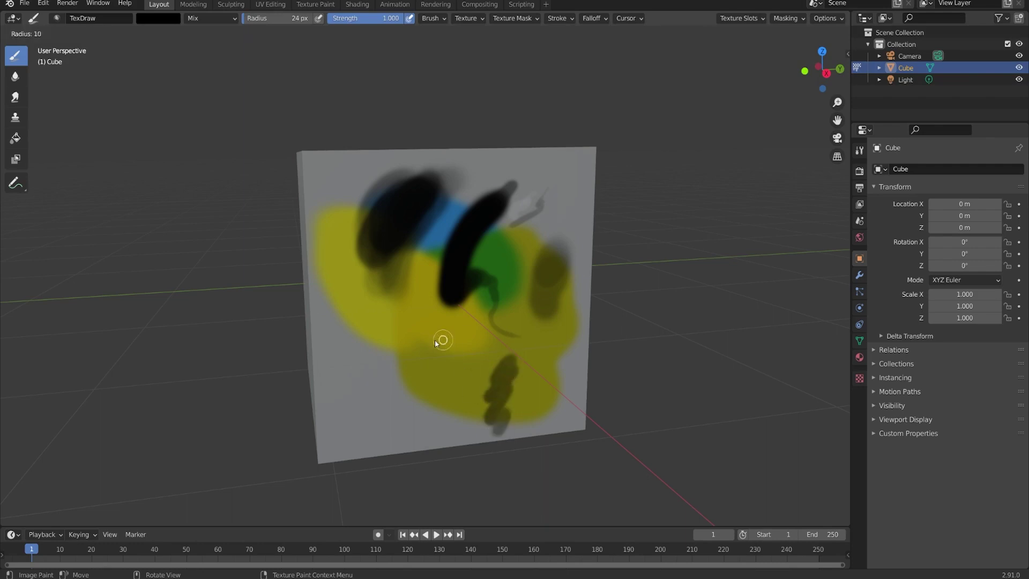
pyautogui.click(445, 350)
pyautogui.moveTo(440, 393); pyautogui.dragTo(456, 413)
# Set the brush strength to 0.172 and the radius to 60 px, and paint faint black strokes on the face's lower left.
pyautogui.hotkey('shift', 'f')
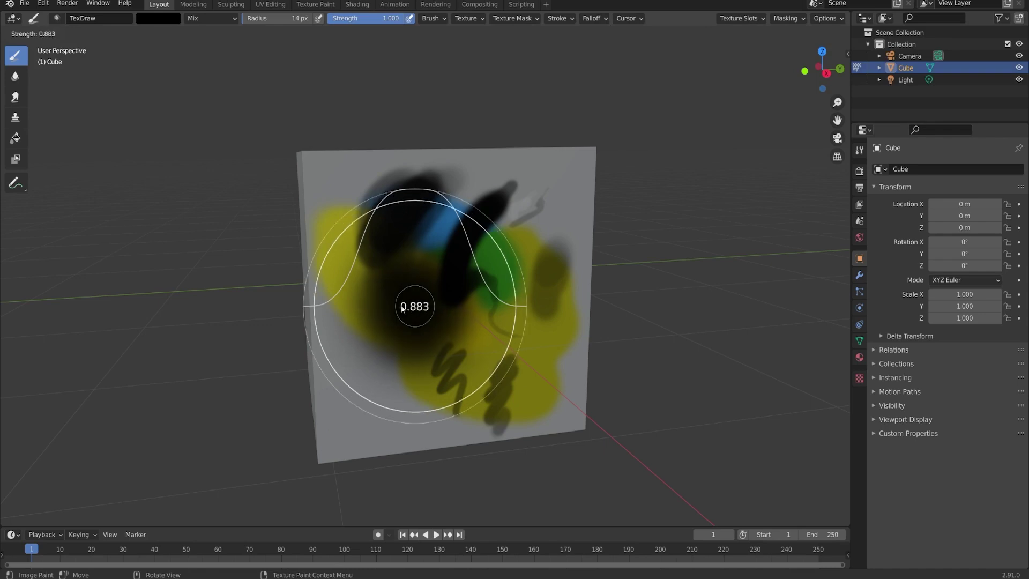
pyautogui.click(356, 327)
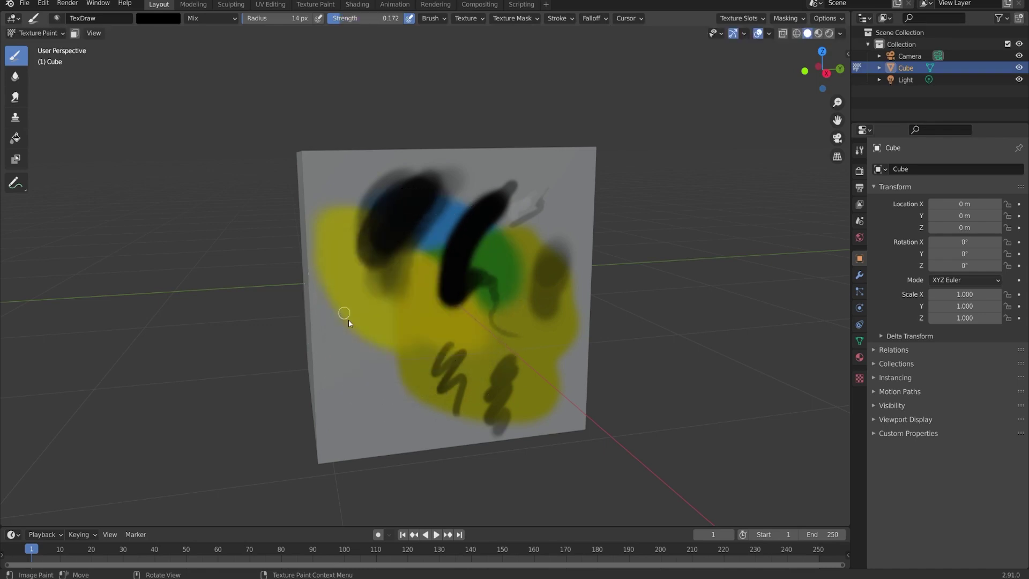
pyautogui.press('f')
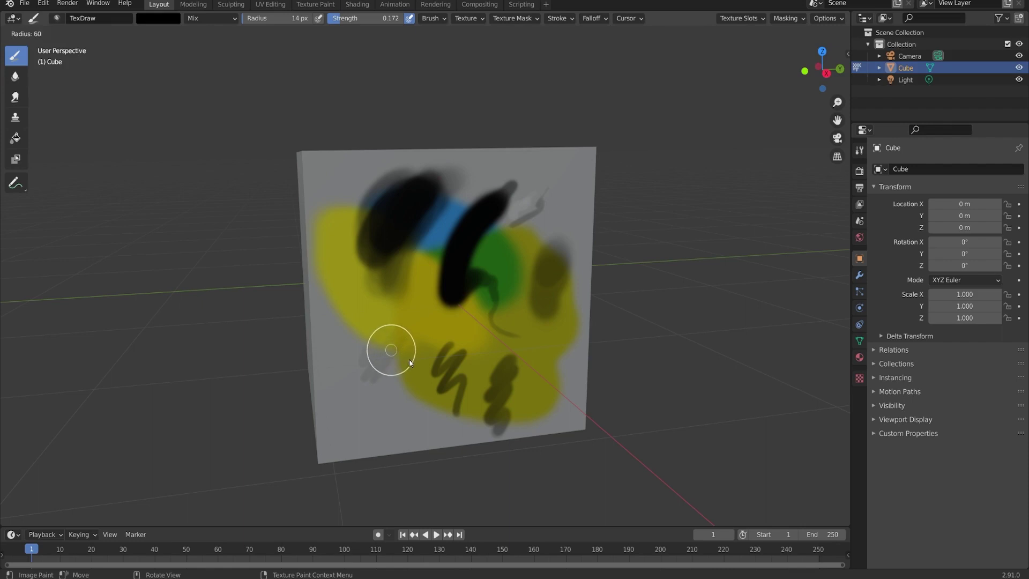
pyautogui.click(411, 357)
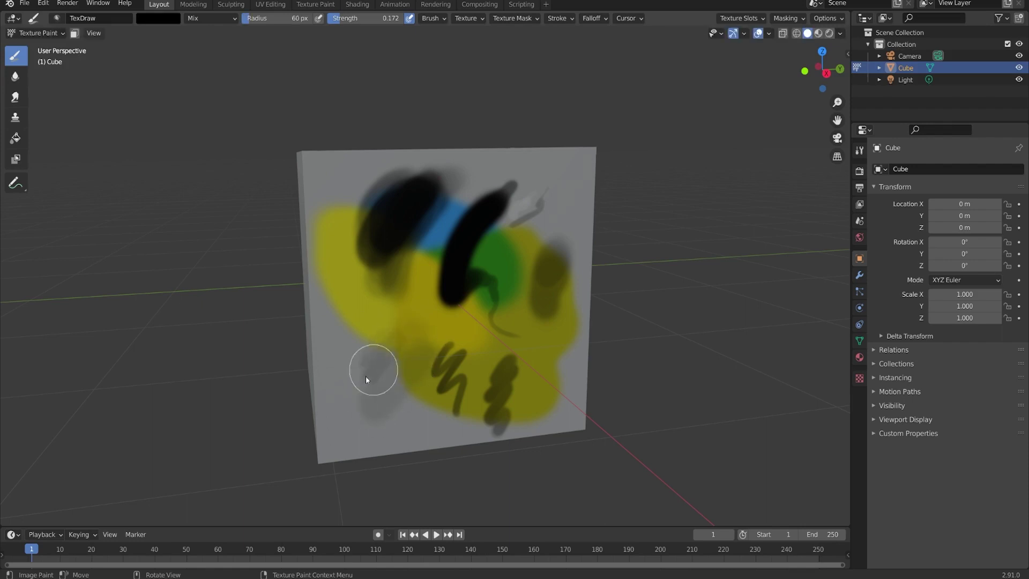
pyautogui.moveTo(382, 336)
pyautogui.mouseDown()
pyautogui.moveTo(394, 361)
pyautogui.moveTo(342, 359)
pyautogui.moveTo(351, 378)
pyautogui.moveTo(392, 333)
pyautogui.moveTo(398, 346)
pyautogui.moveTo(382, 373)
pyautogui.moveTo(414, 325)
pyautogui.moveTo(392, 361)
pyautogui.moveTo(410, 342)
pyautogui.mouseUp()
# Raise the brush strength to 1.000 and paint solid black over the lower-left part of the face.
pyautogui.hotkey('shift', 'f')
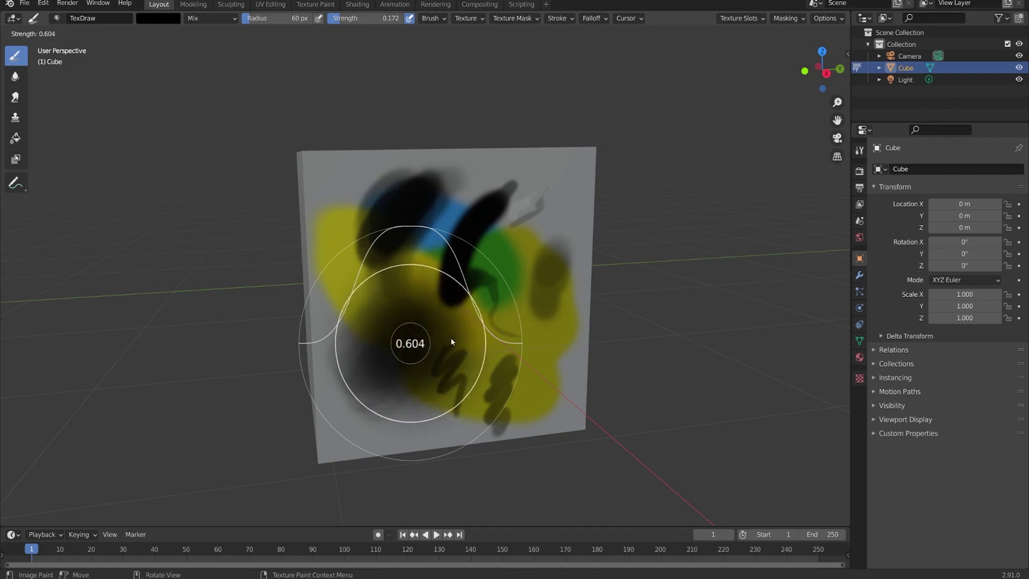
pyautogui.click(491, 346)
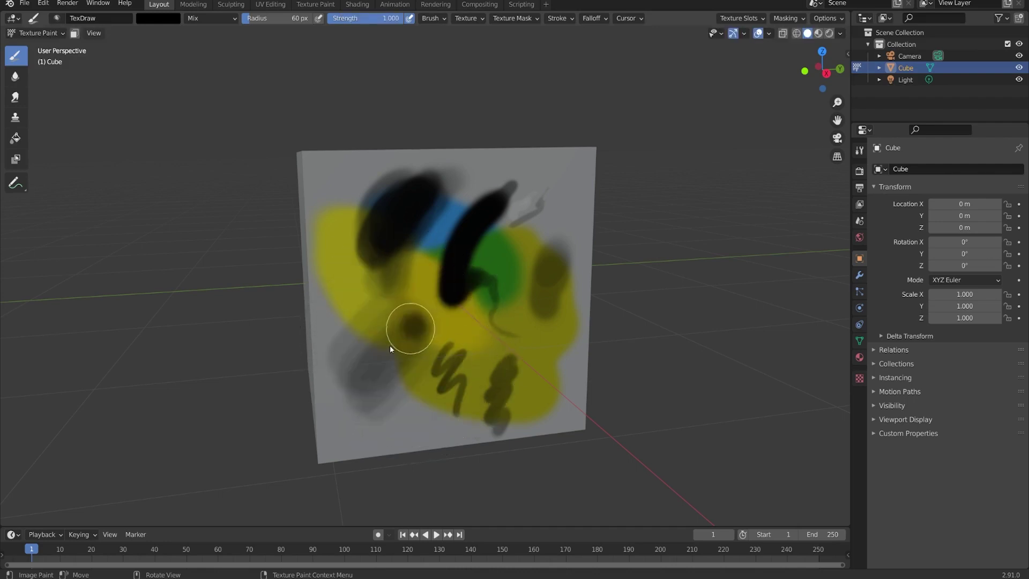
pyautogui.moveTo(375, 359)
pyautogui.mouseDown()
pyautogui.moveTo(403, 393)
pyautogui.moveTo(396, 318)
pyautogui.moveTo(425, 381)
pyautogui.moveTo(428, 343)
pyautogui.moveTo(403, 325)
pyautogui.moveTo(367, 333)
pyautogui.moveTo(352, 296)
pyautogui.mouseUp()
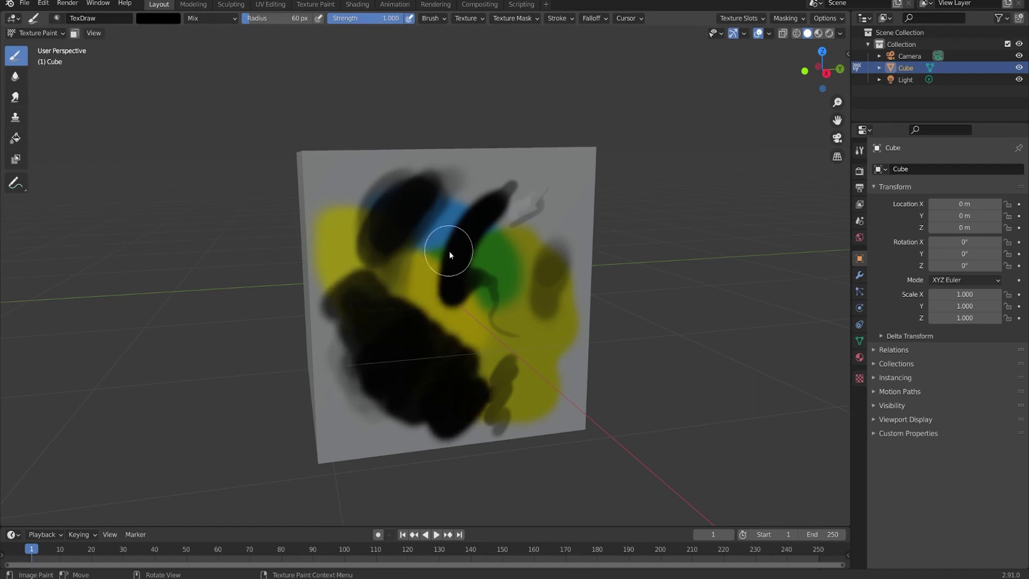
# Open the brush's context settings in the viewport to examine its color, blending mode, radius and strength controls.
pyautogui.rightClick(446, 292)
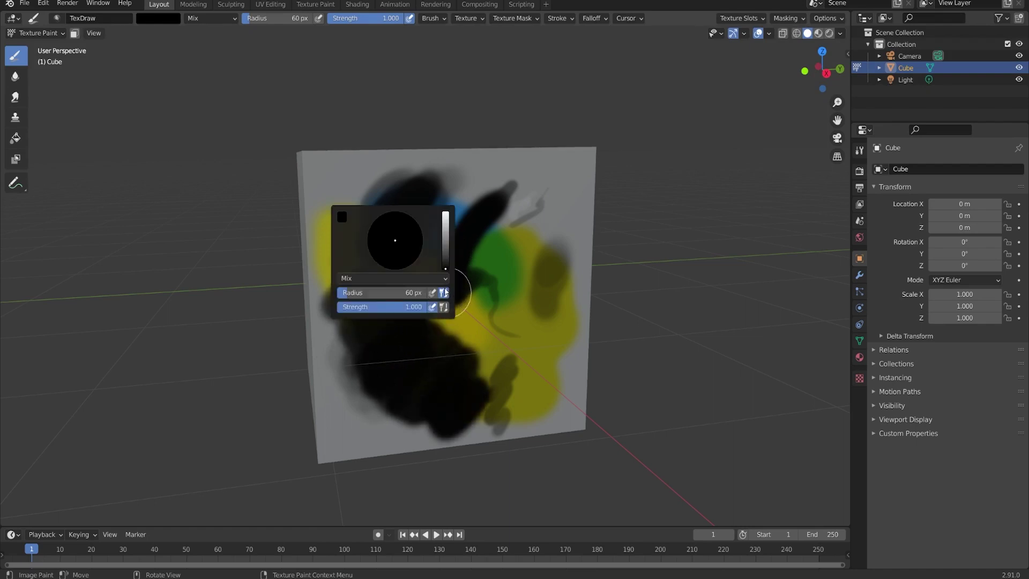
pyautogui.moveTo(445, 263)
pyautogui.mouseDown()
pyautogui.moveTo(445, 231)
pyautogui.moveTo(445, 269)
pyautogui.mouseUp()
pyautogui.click(441, 278)
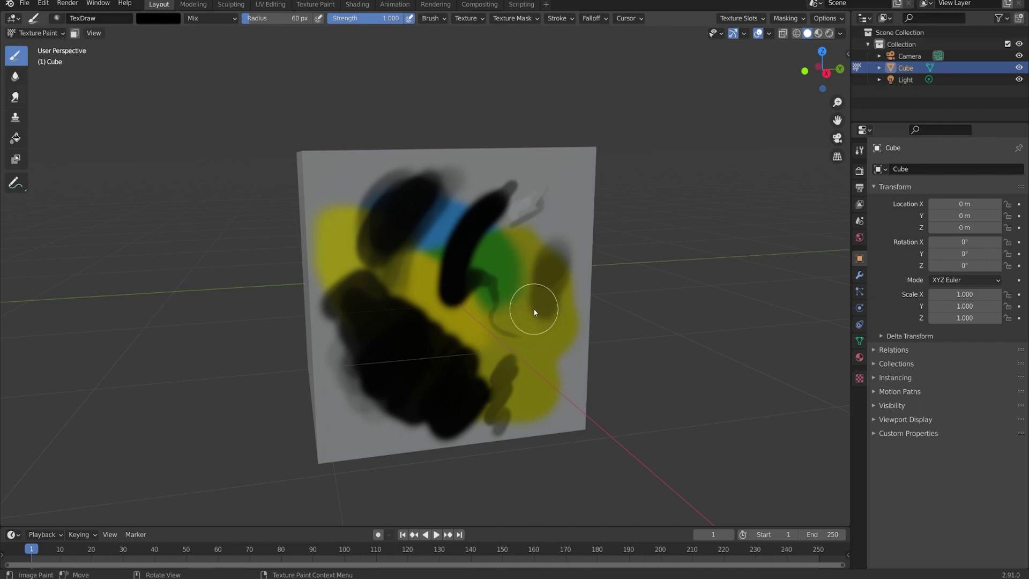
# Paint a black spot near the front face's upper right corner and a single dab on the cube's top face.
pyautogui.moveTo(529, 314)
pyautogui.mouseDown(button='middle')
pyautogui.moveTo(473, 322)
pyautogui.moveTo(493, 318)
pyautogui.mouseUp(button='middle')
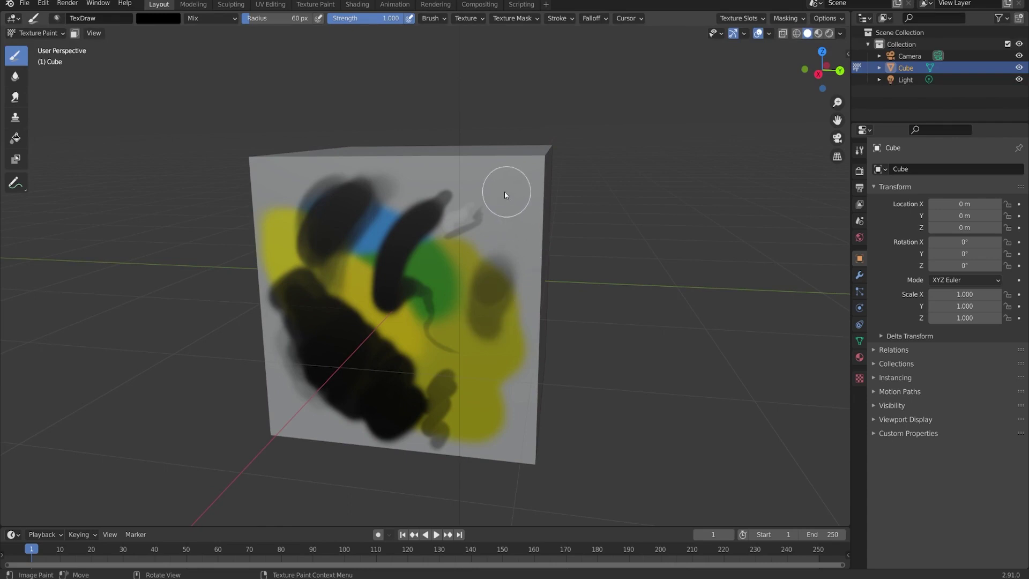
pyautogui.moveTo(509, 210)
pyautogui.mouseDown()
pyautogui.moveTo(506, 219)
pyautogui.moveTo(522, 211)
pyautogui.mouseUp()
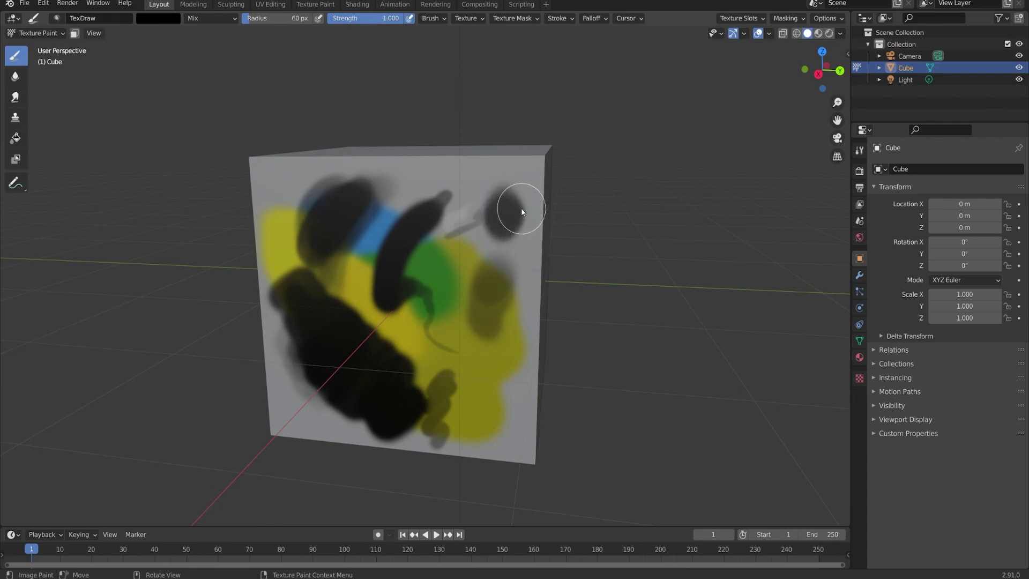
pyautogui.moveTo(398, 249)
pyautogui.mouseDown(button='middle')
pyautogui.moveTo(425, 315)
pyautogui.moveTo(482, 340)
pyautogui.mouseUp(button='middle')
pyautogui.click(448, 219)
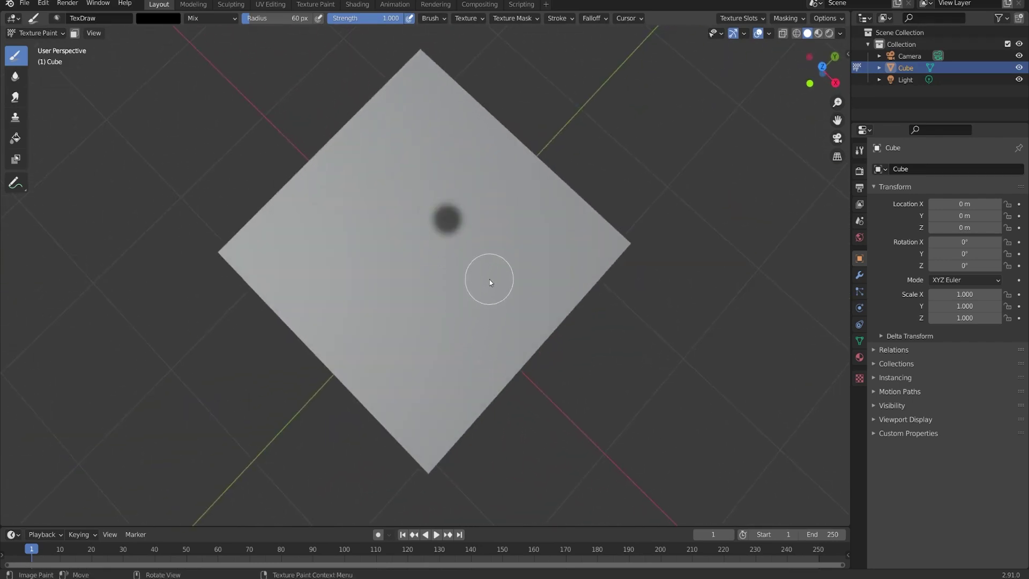
# Set the brush falloff to Smooth and paint three black dabs beside the existing one on the top face.
pyautogui.scroll(4, 490, 279)
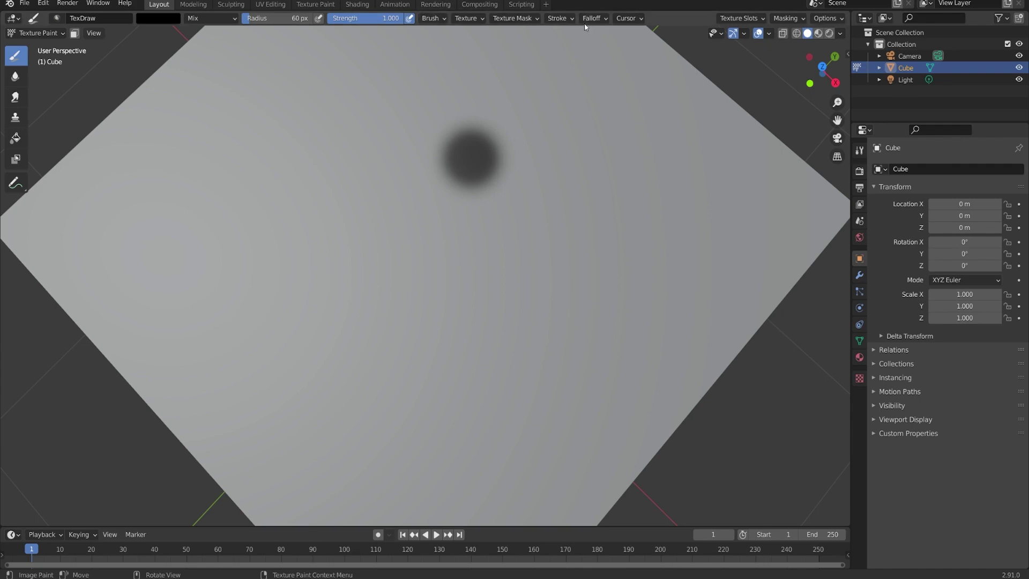
pyautogui.click(602, 18)
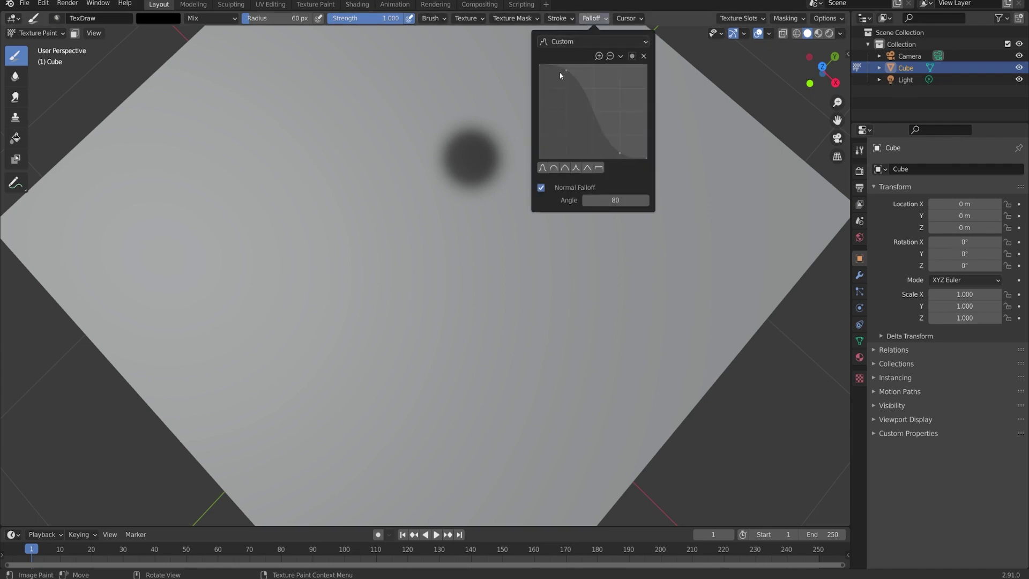
pyautogui.click(573, 41)
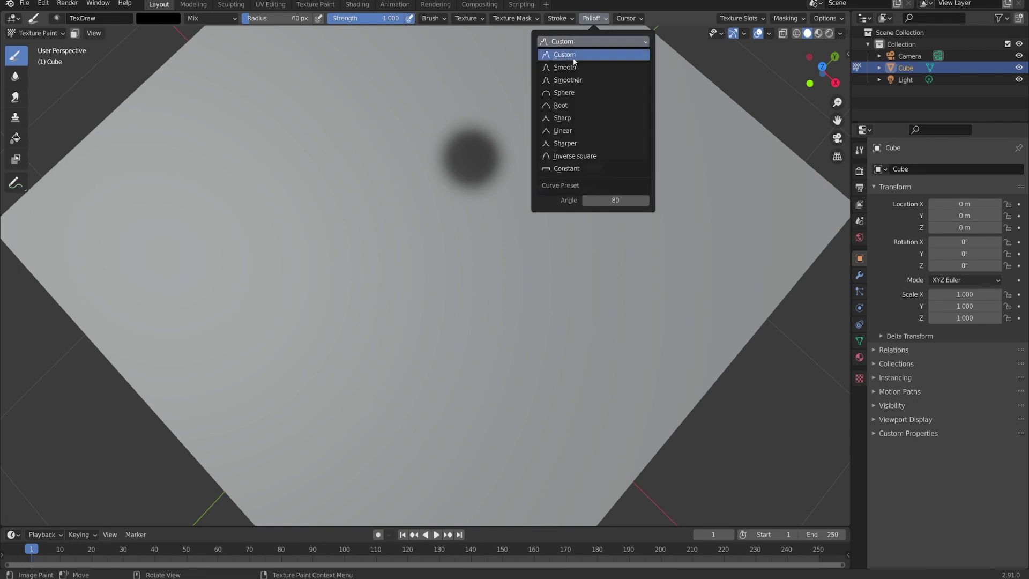
pyautogui.click(573, 66)
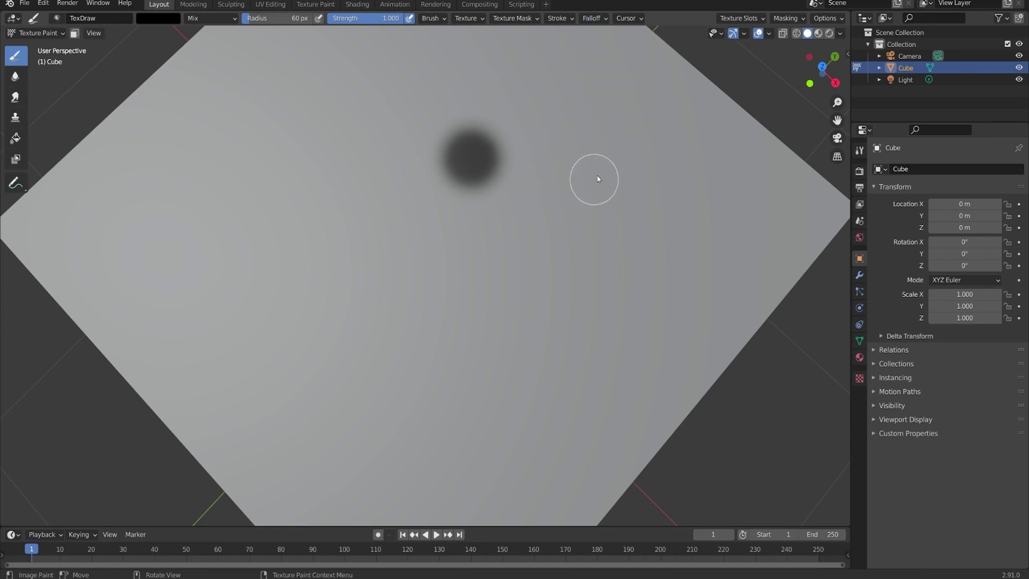
pyautogui.click(562, 236)
pyautogui.click(631, 237)
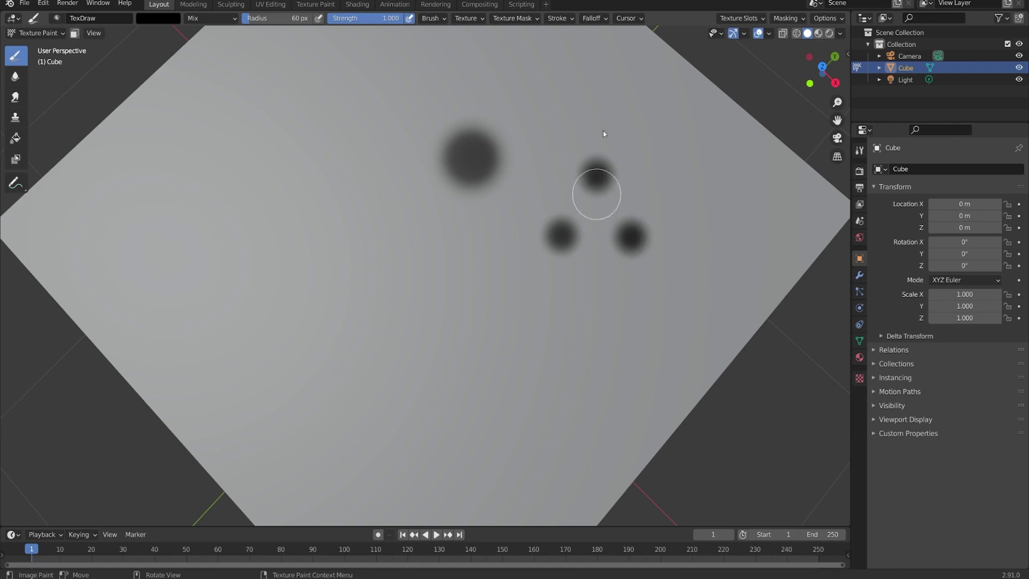
# Set the brush falloff to Custom with the round curve preset and paint a test dab above the smooth ones.
pyautogui.click(592, 18)
pyautogui.click(592, 41)
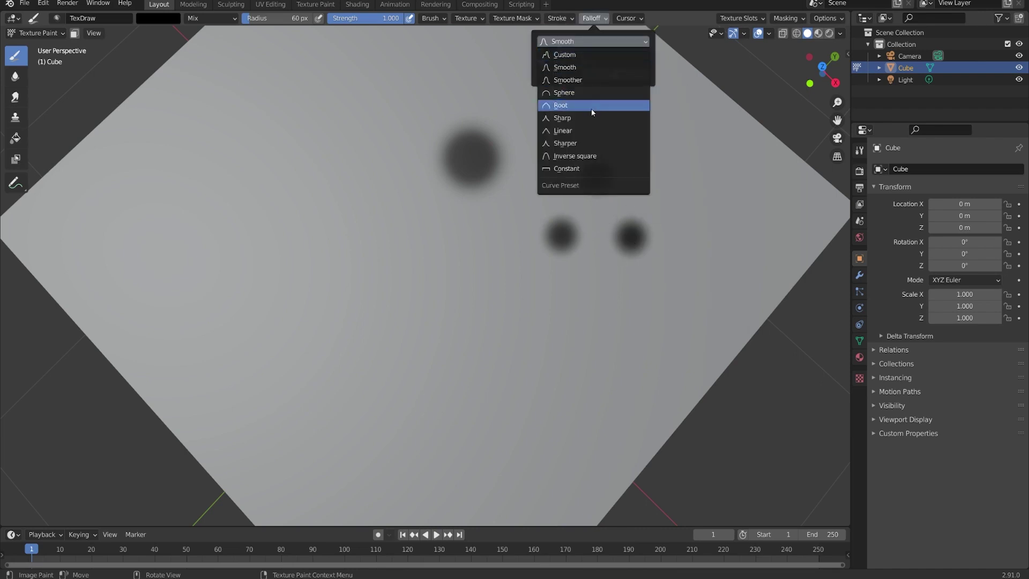
pyautogui.click(590, 55)
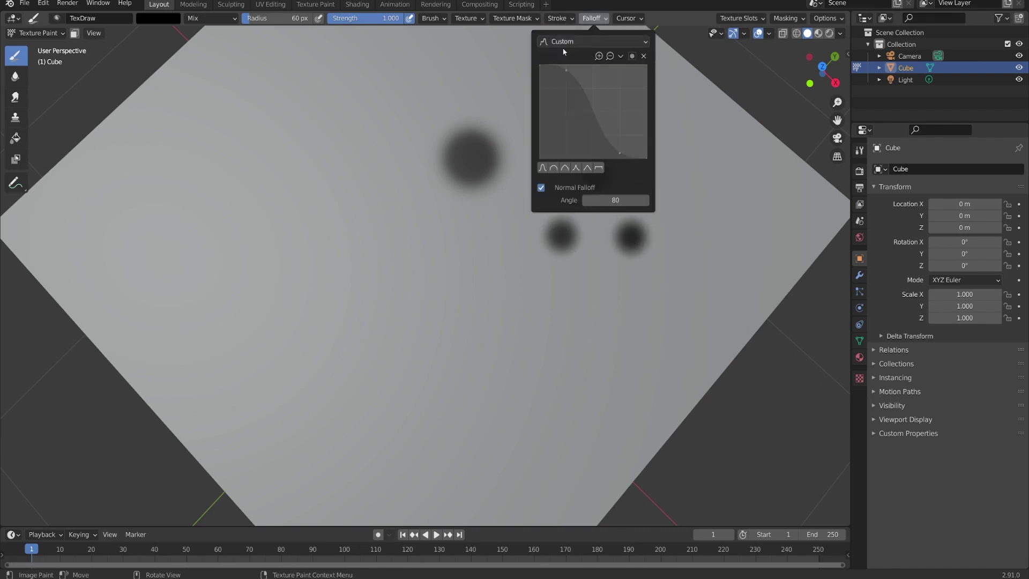
pyautogui.click(557, 166)
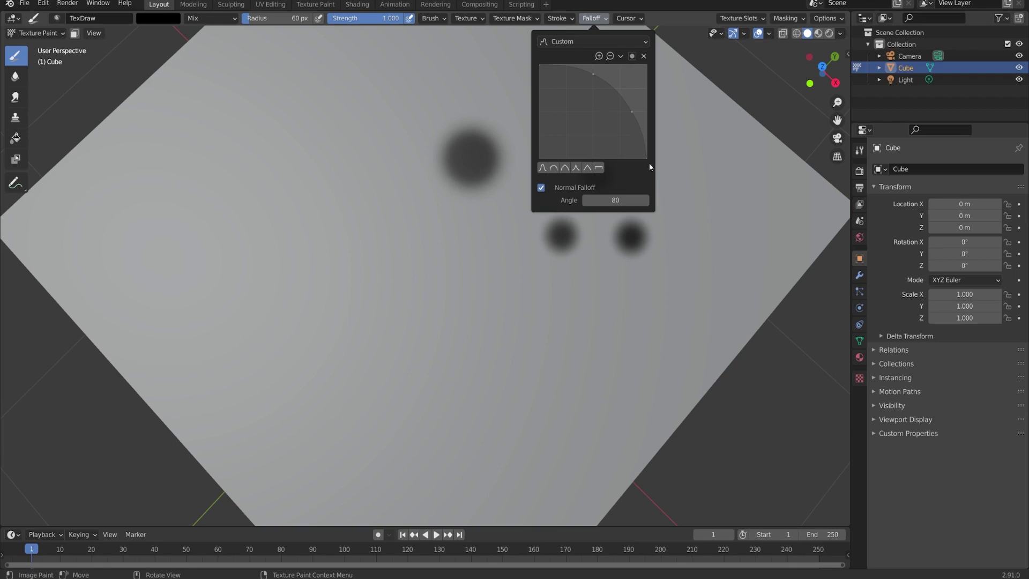
pyautogui.click(632, 129)
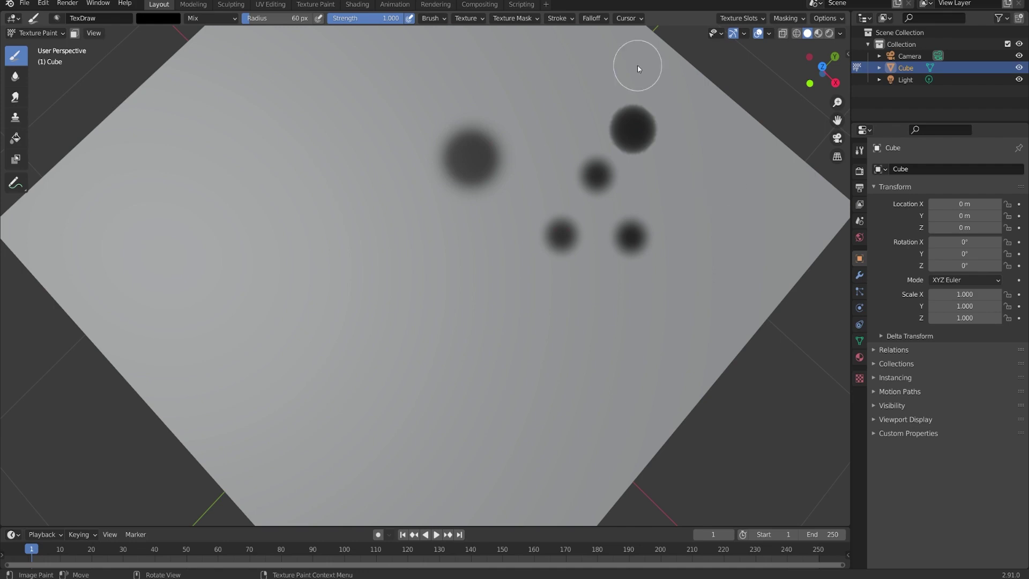
# Change the custom falloff to the sharp curve preset and paint a test dab to the right of the others.
pyautogui.click(588, 18)
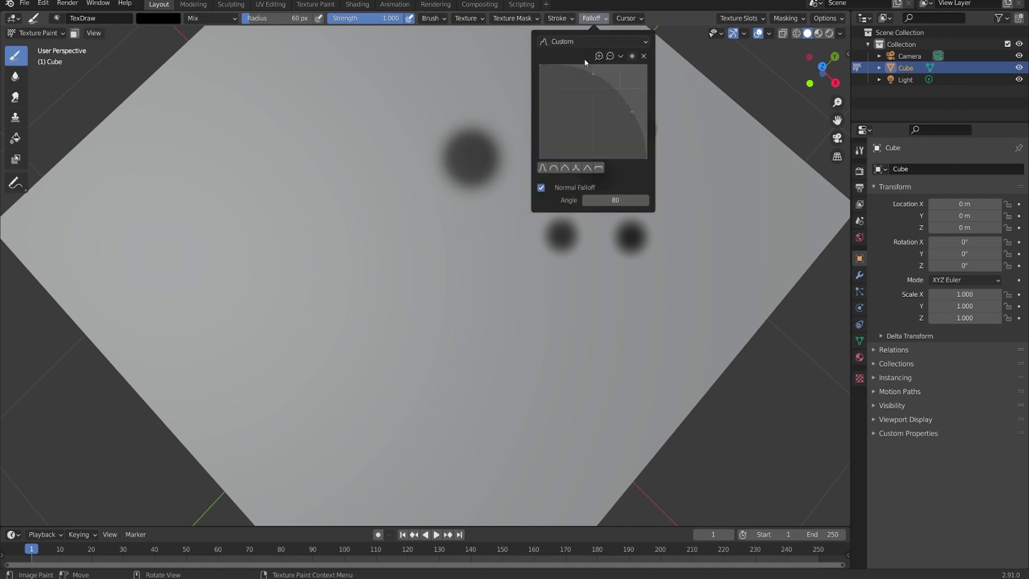
pyautogui.click(565, 169)
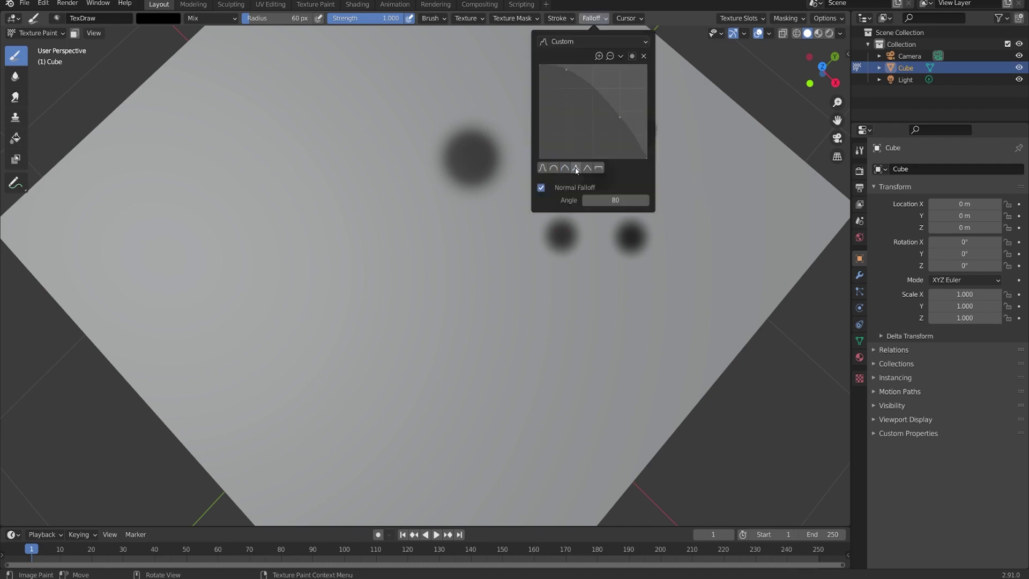
pyautogui.click(577, 168)
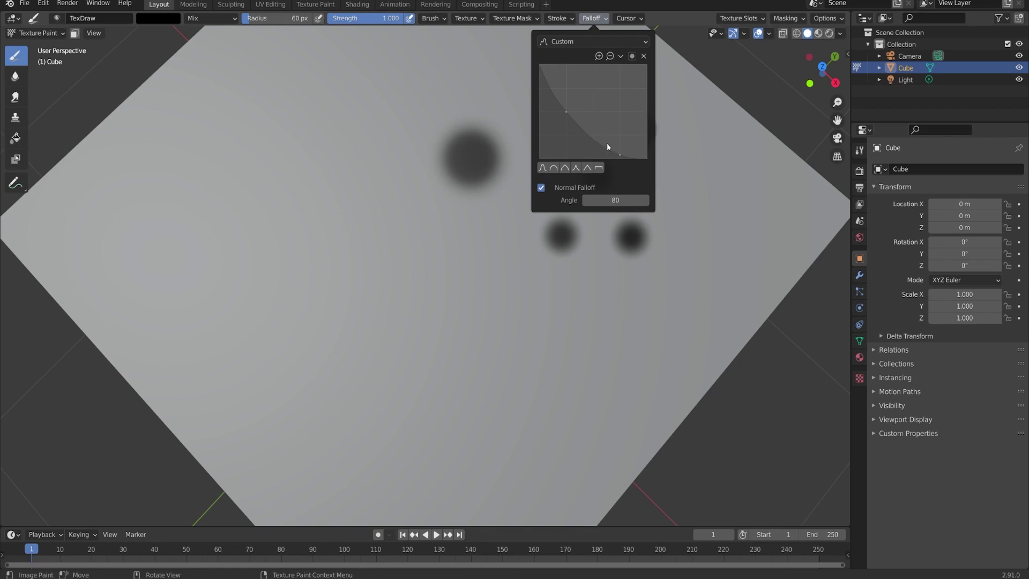
pyautogui.click(695, 173)
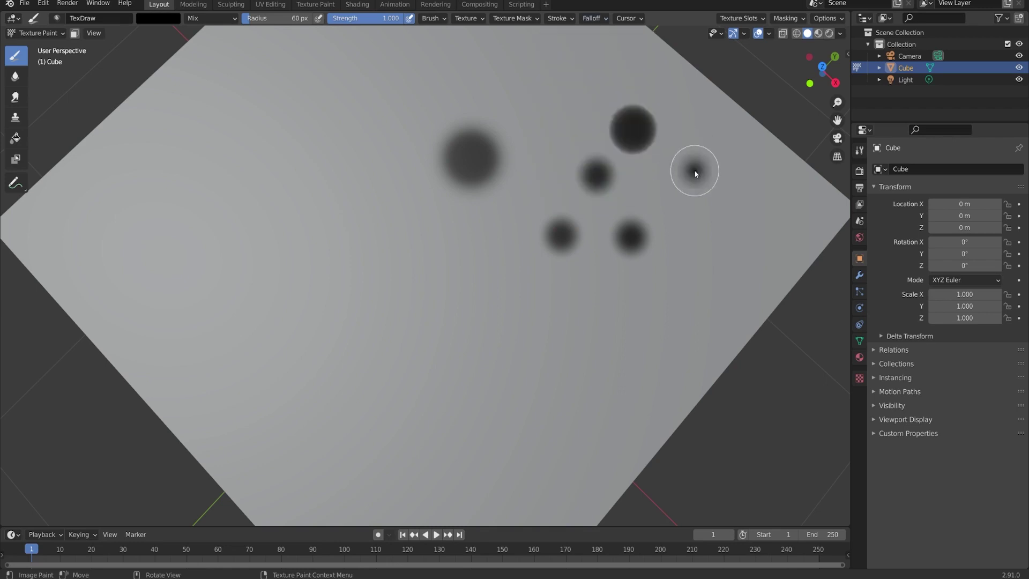
# Paint three more black dabs with the sharp falloff on the top face, curving downward below the first sharp dab.
pyautogui.click(705, 219)
pyautogui.click(702, 273)
pyautogui.click(667, 292)
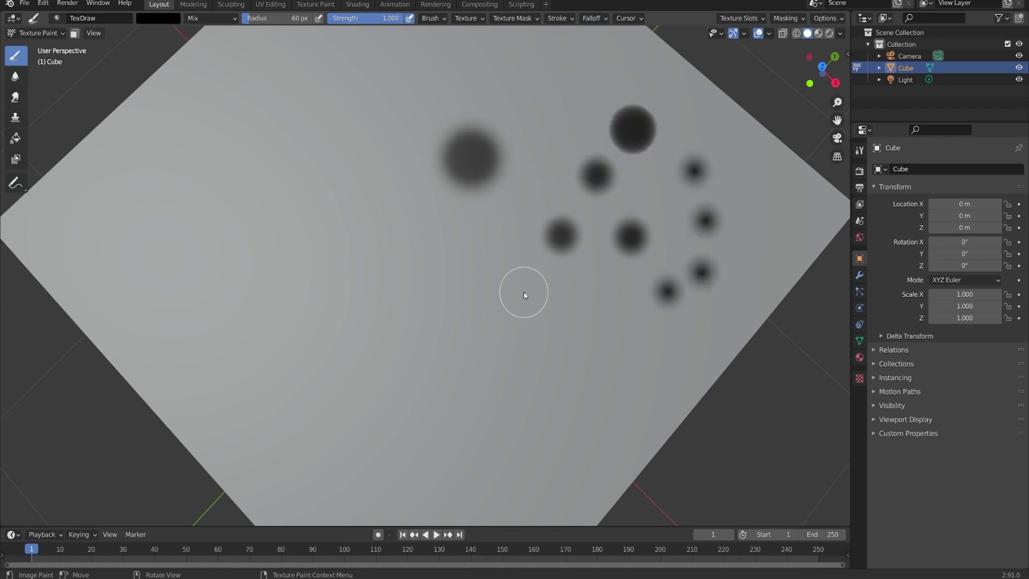
# Change the custom falloff to the flat constant curve preset and paint four dabs around the large soft spot on the top face.
pyautogui.click(593, 18)
pyautogui.click(588, 169)
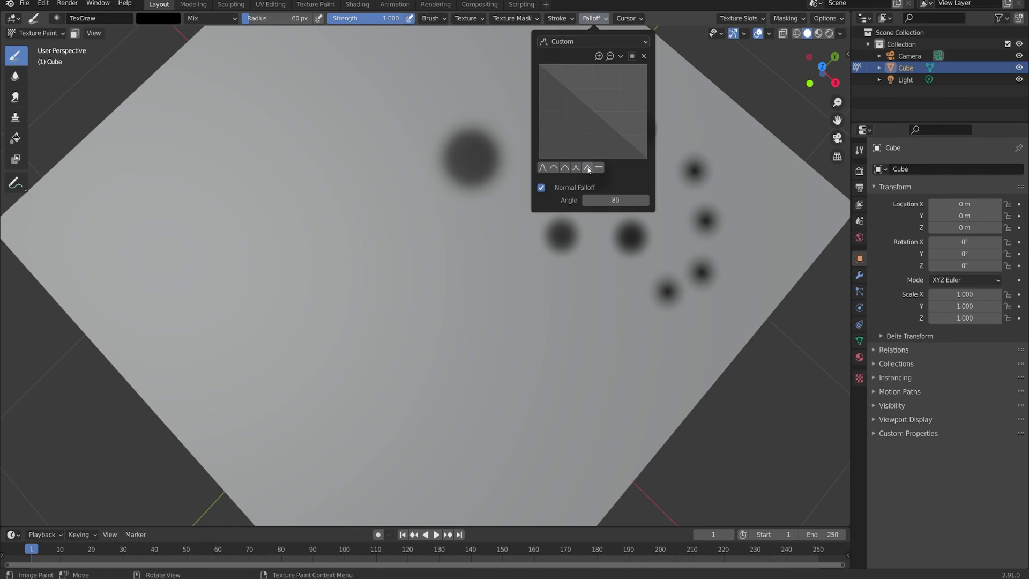
pyautogui.click(600, 168)
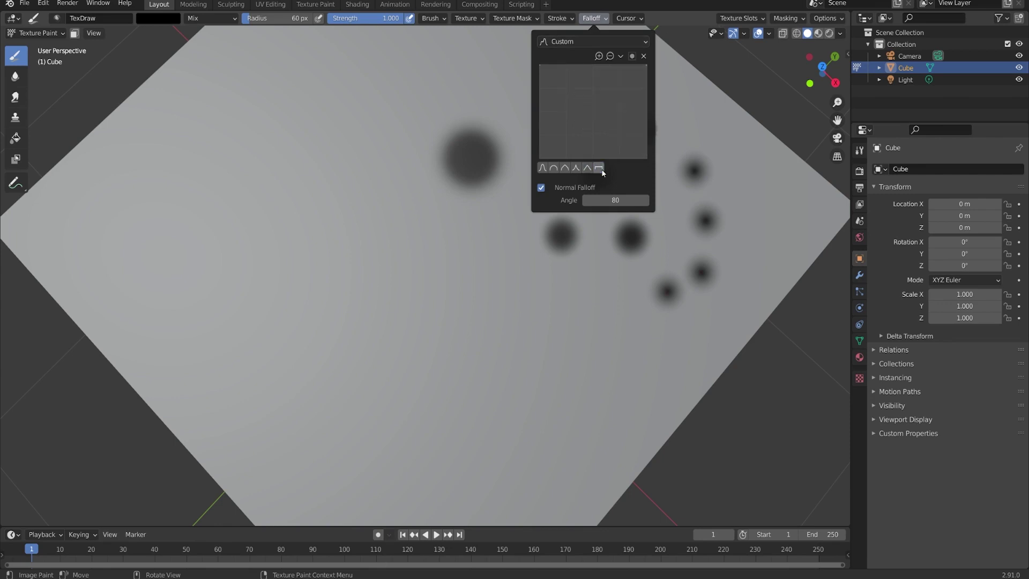
pyautogui.click(466, 273)
pyautogui.click(418, 224)
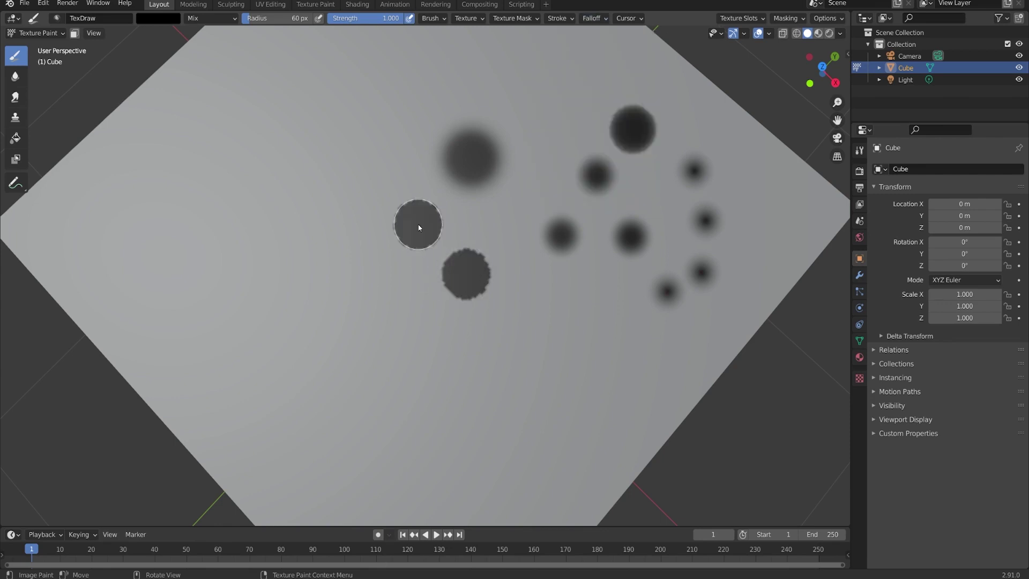
pyautogui.click(397, 139)
pyautogui.click(348, 208)
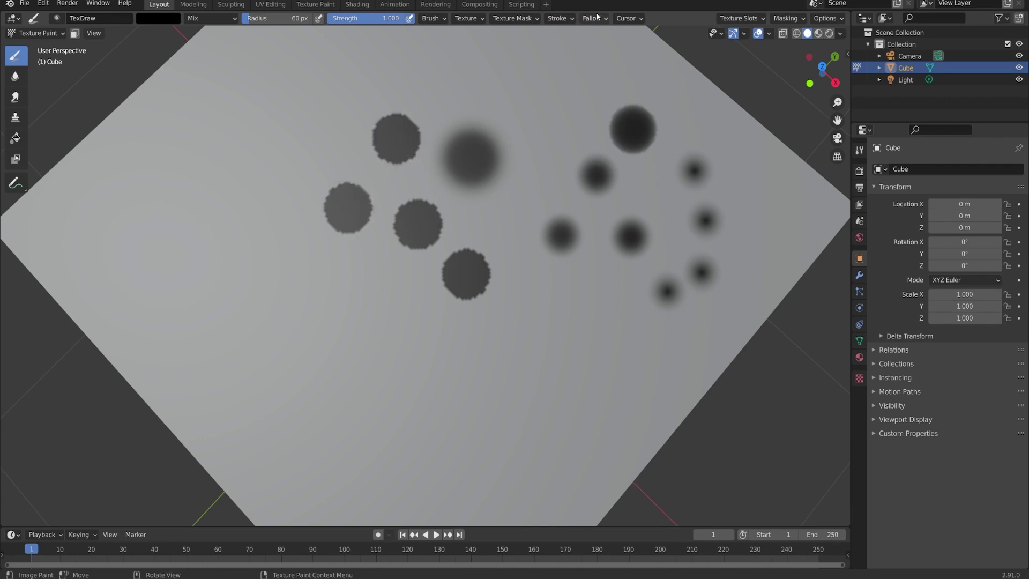
# Apply the smooth curve preset to the custom falloff and reshape it with extra points into a wavy curve.
pyautogui.click(595, 19)
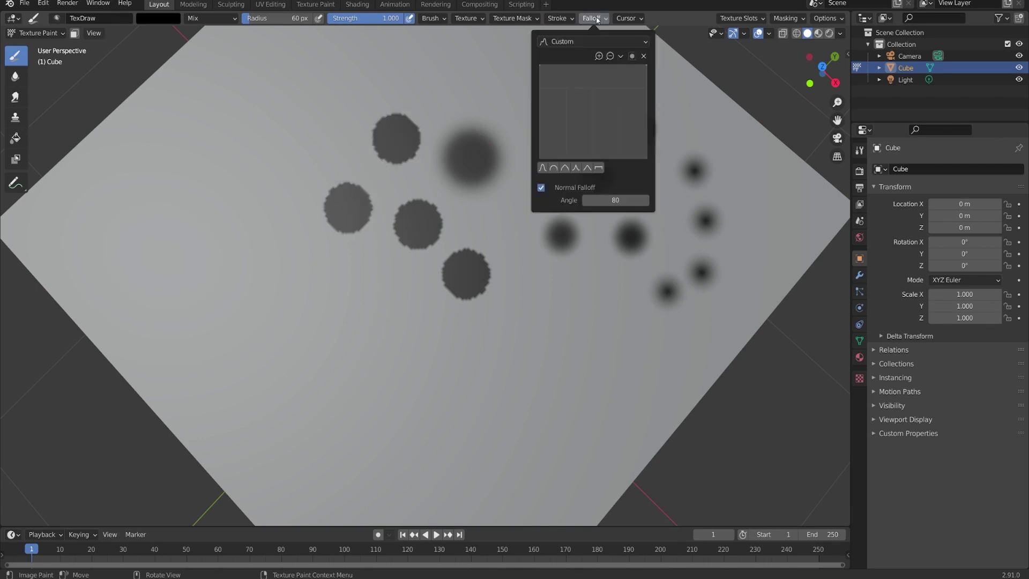
pyautogui.click(542, 168)
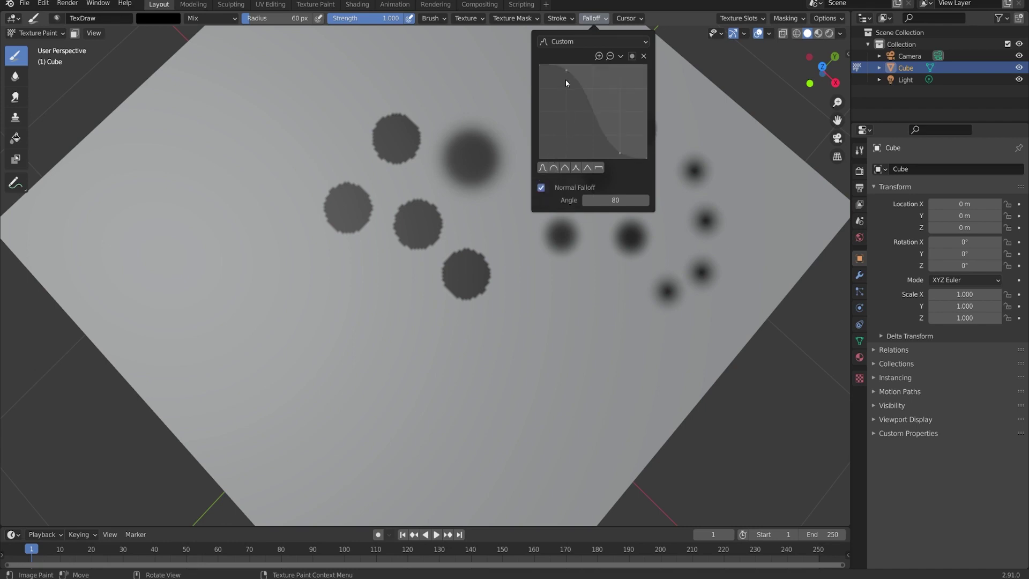
pyautogui.moveTo(567, 74); pyautogui.dragTo(601, 110)
pyautogui.click(582, 136)
pyautogui.click(601, 110)
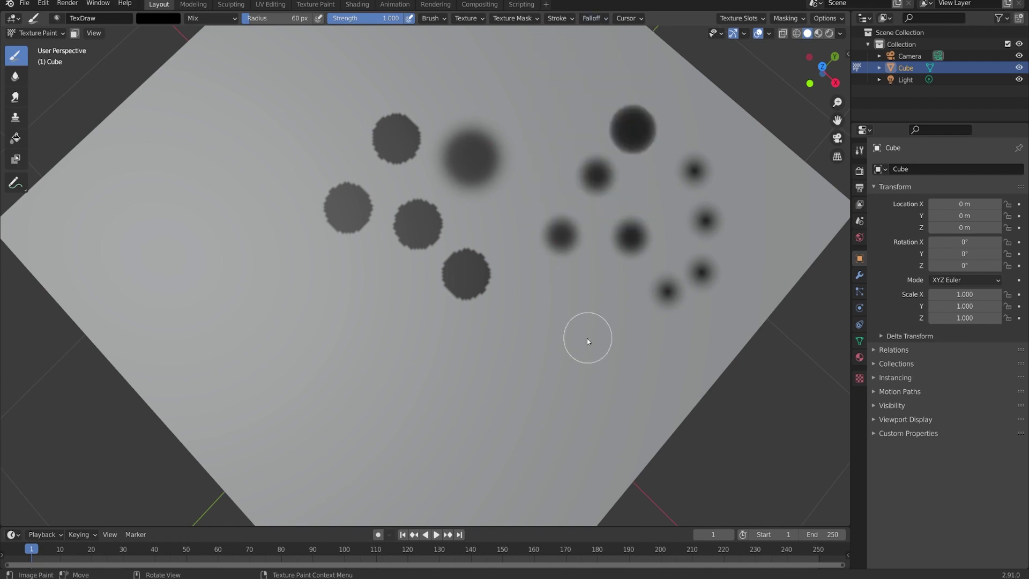
# Paint a row of four dabs with the wavy falloff below the existing ones and reset the curve to the smooth preset.
pyautogui.click(585, 324)
pyautogui.click(543, 350)
pyautogui.click(484, 352)
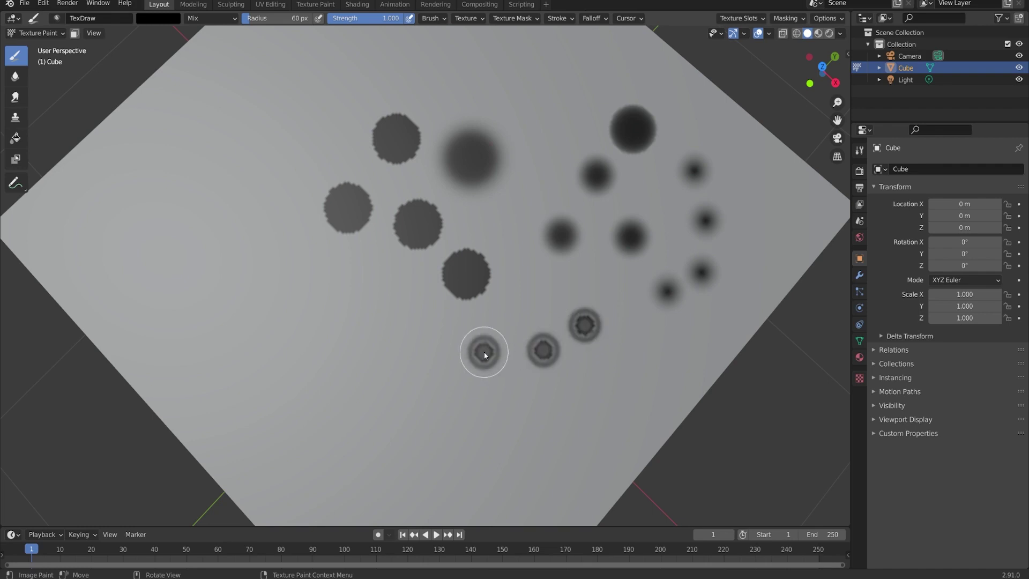
pyautogui.click(424, 349)
pyautogui.click(590, 19)
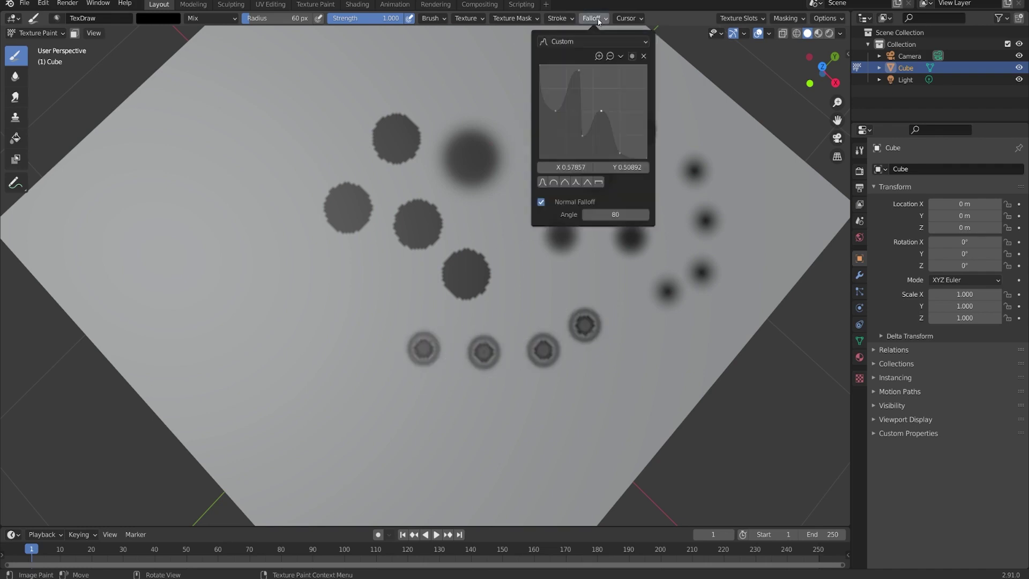
pyautogui.click(543, 183)
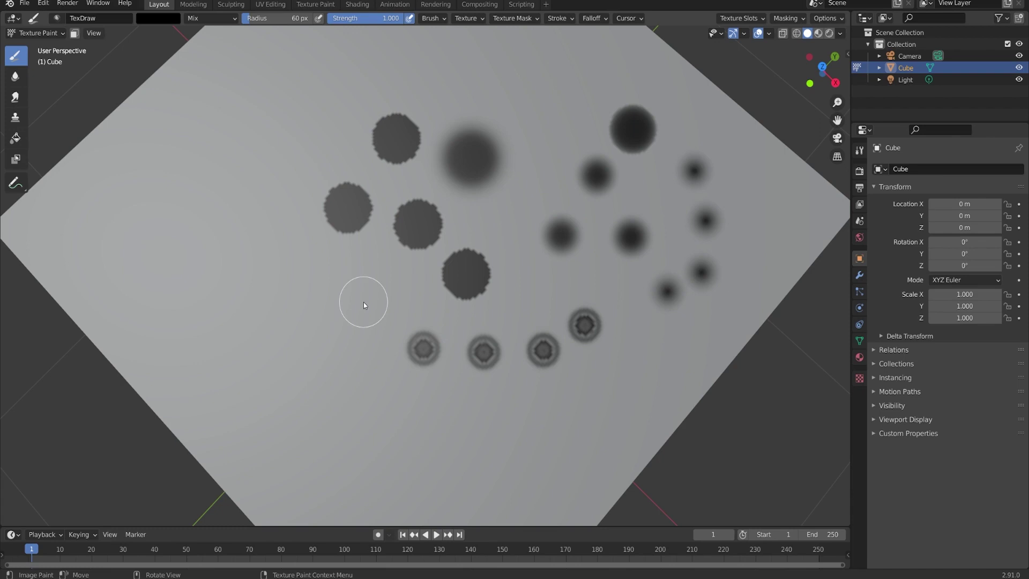
# Switch the cube to Object Mode and bring the whole cube into view.
pyautogui.click(746, 21)
pyautogui.hotkey('ctrl', 'Tab')
pyautogui.click(244, 148)
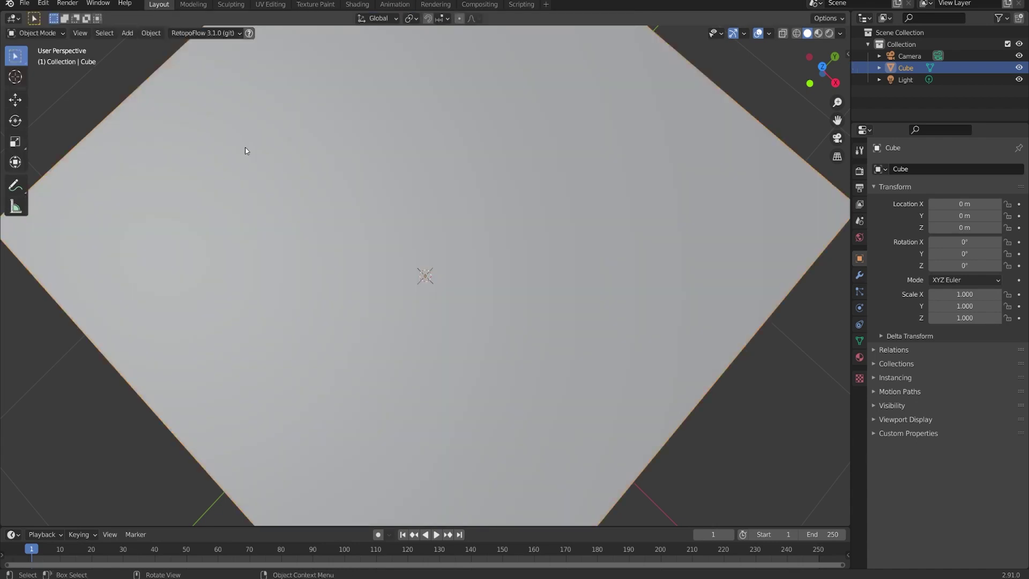
pyautogui.scroll(-6, 487, 279)
pyautogui.moveTo(486, 355); pyautogui.dragTo(487, 281, button='middle')
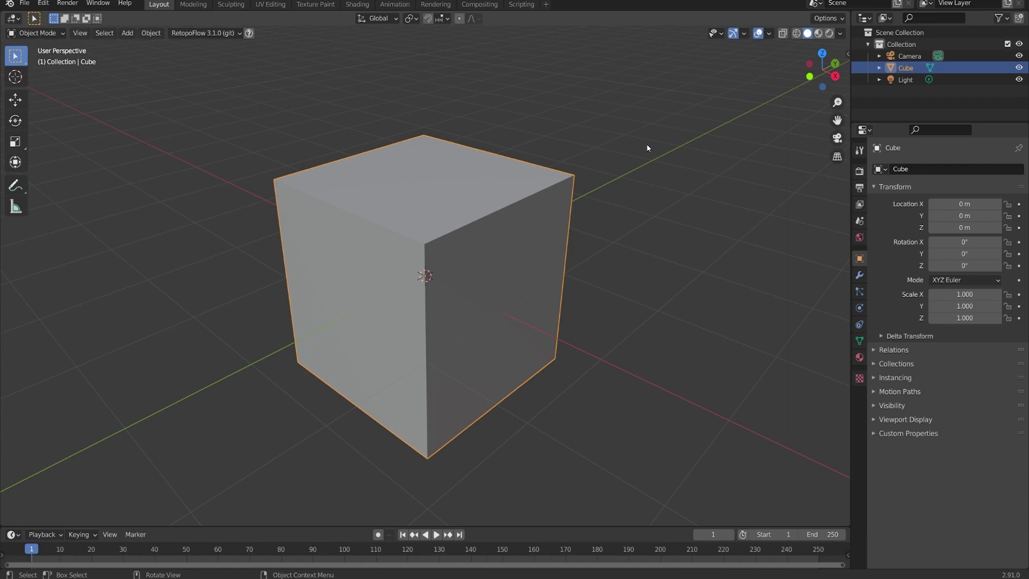
# Set the viewport shading color to Texture to preview the painted cube, and return it to Material.
pyautogui.click(841, 33)
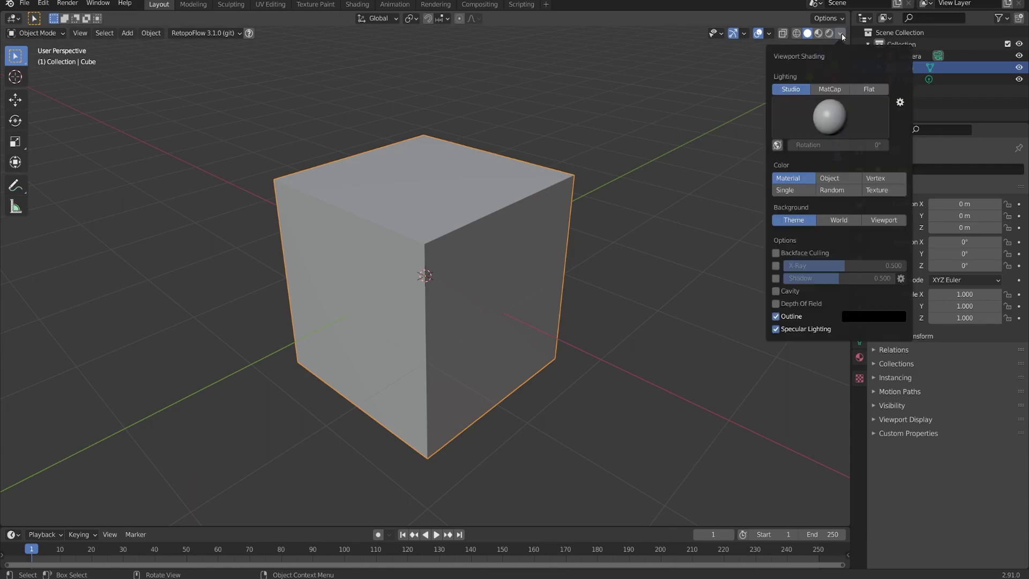
pyautogui.click(878, 192)
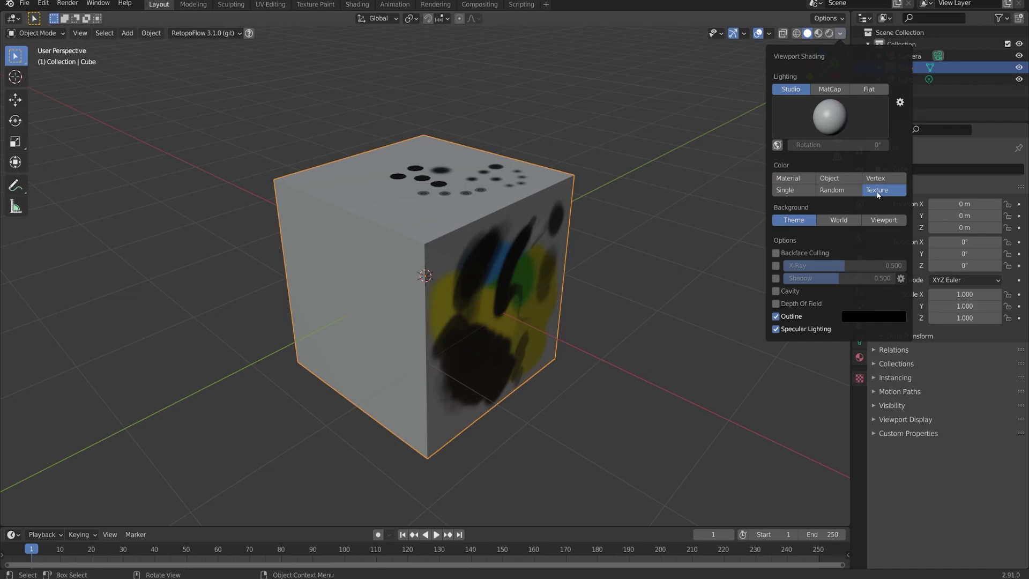
pyautogui.click(796, 179)
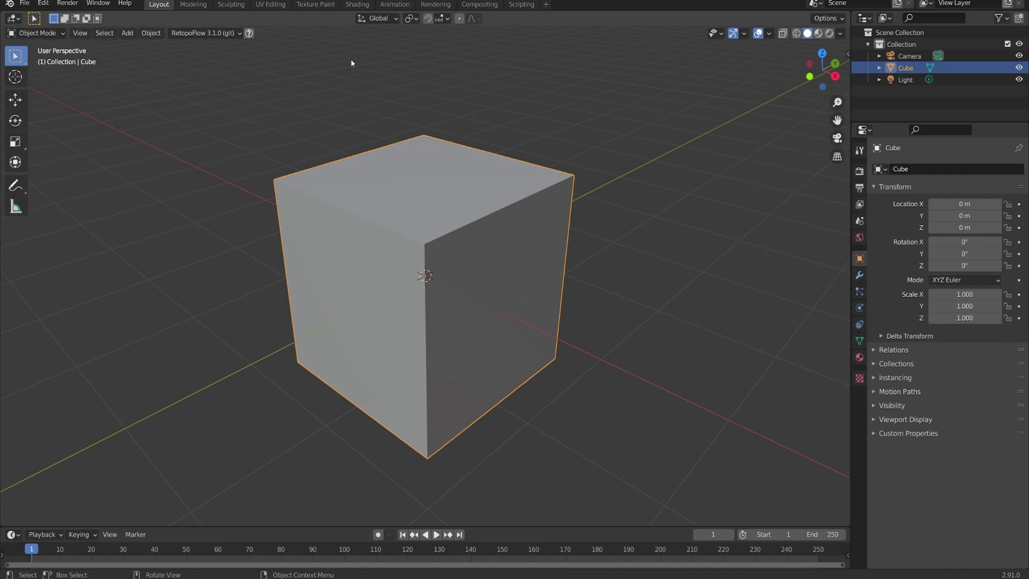
# Switch to the Texture Paint workspace, try a brush stroke on the unwrapped image and undo it.
pyautogui.click(316, 5)
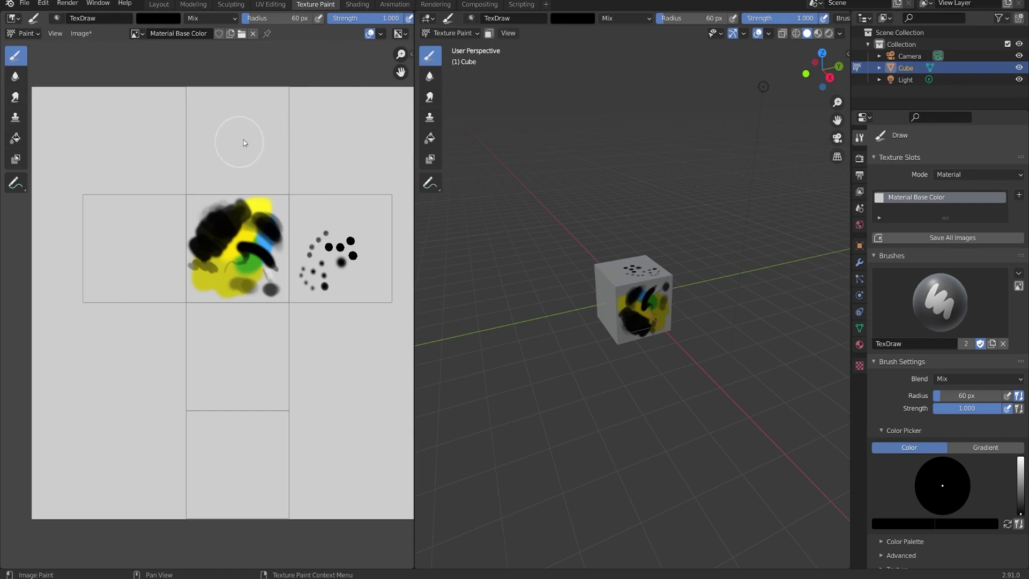
pyautogui.moveTo(224, 117)
pyautogui.mouseDown()
pyautogui.moveTo(250, 166)
pyautogui.moveTo(265, 124)
pyautogui.moveTo(242, 179)
pyautogui.moveTo(228, 184)
pyautogui.moveTo(245, 157)
pyautogui.mouseUp()
pyautogui.hotkey('ctrl', 'z')
# Look over the brush tool settings in the workspace's headers, including the 3D viewport's brush color picker.
pyautogui.hscroll(1, 280, 16)
pyautogui.hscroll(-2, 280, 16)
pyautogui.hscroll(3, 670, 18)
pyautogui.hscroll(-3, 670, 18)
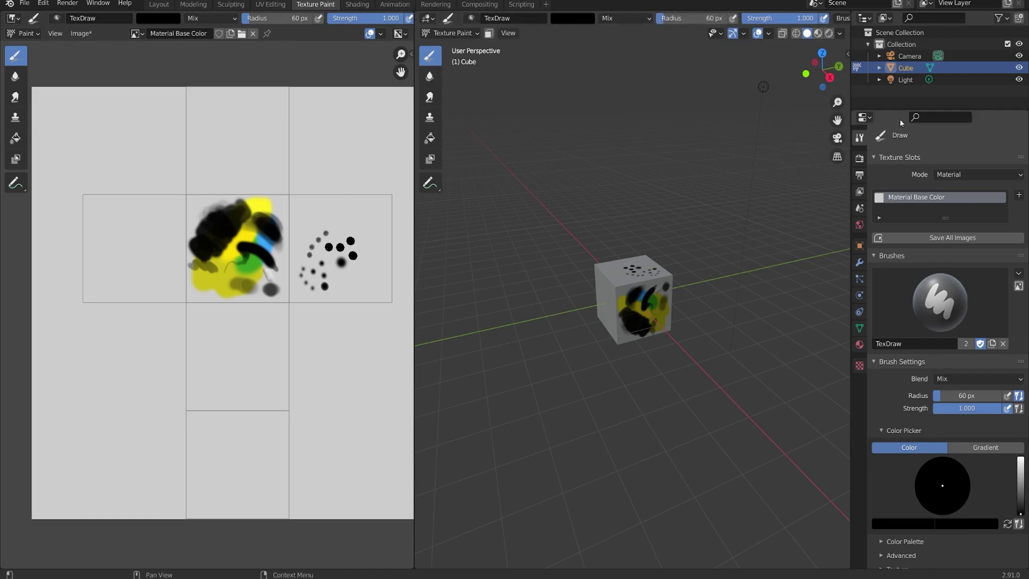
pyautogui.click(574, 18)
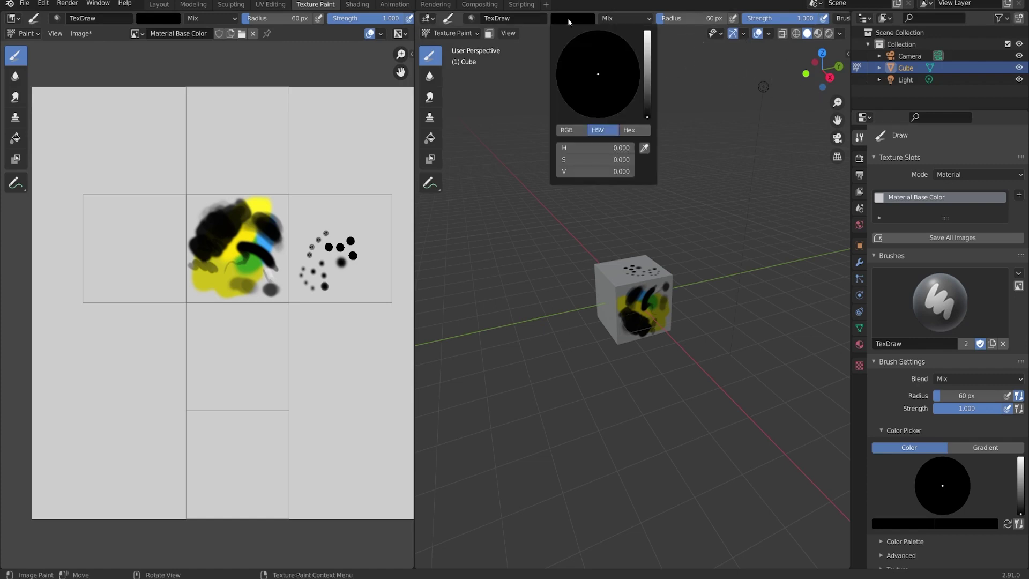
pyautogui.moveTo(648, 114)
pyautogui.mouseDown()
pyautogui.moveTo(648, 40)
pyautogui.moveTo(647, 115)
pyautogui.mouseUp()
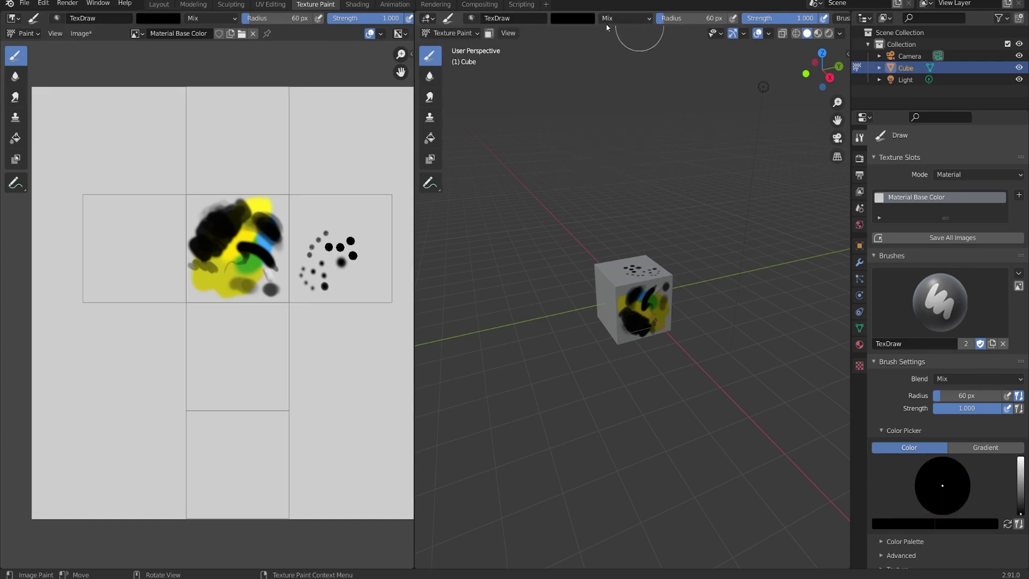
# Hide the tool settings in the 3D viewport and image editor headers, and narrow the properties area slightly.
pyautogui.rightClick(590, 18)
pyautogui.moveTo(601, 89)
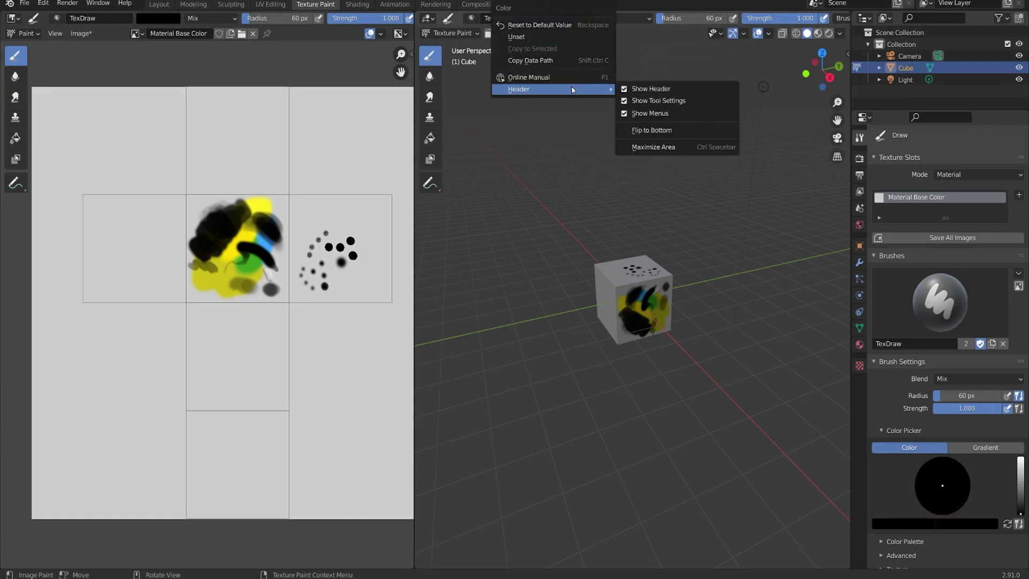
pyautogui.click(652, 102)
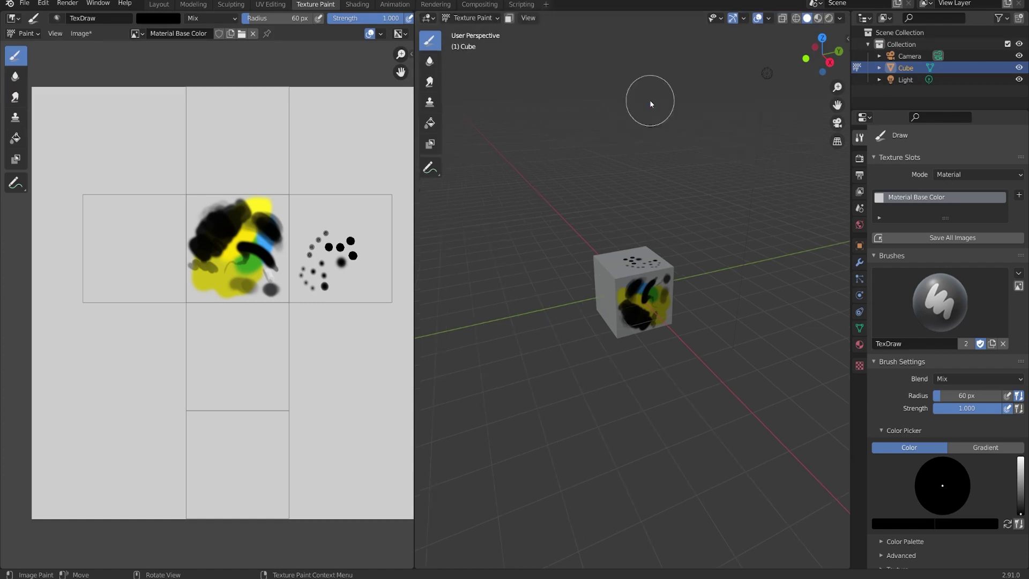
pyautogui.rightClick(292, 18)
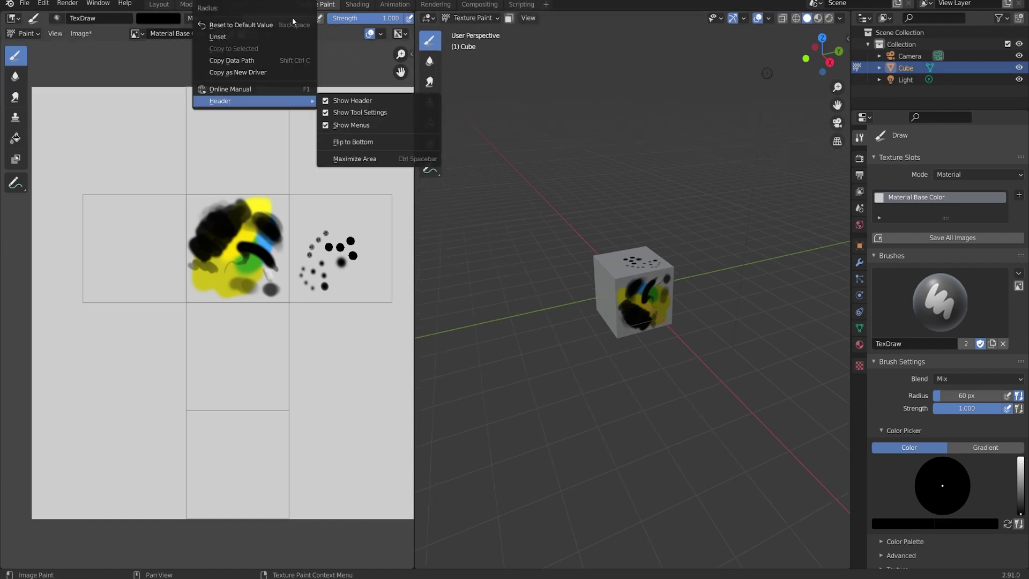
pyautogui.click(341, 114)
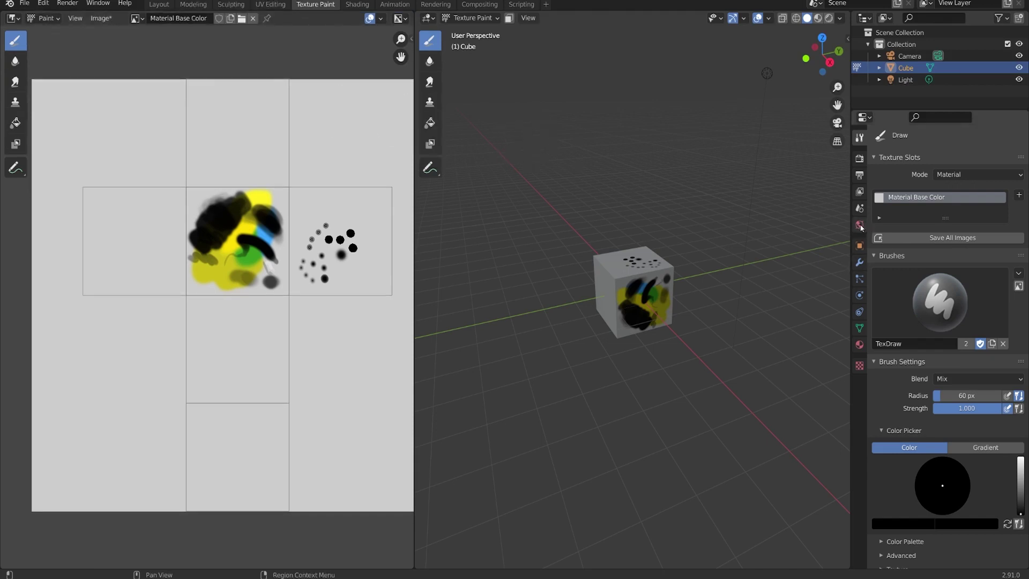
pyautogui.moveTo(857, 229)
pyautogui.mouseDown()
pyautogui.moveTo(879, 230)
pyautogui.moveTo(867, 230)
pyautogui.mouseUp()
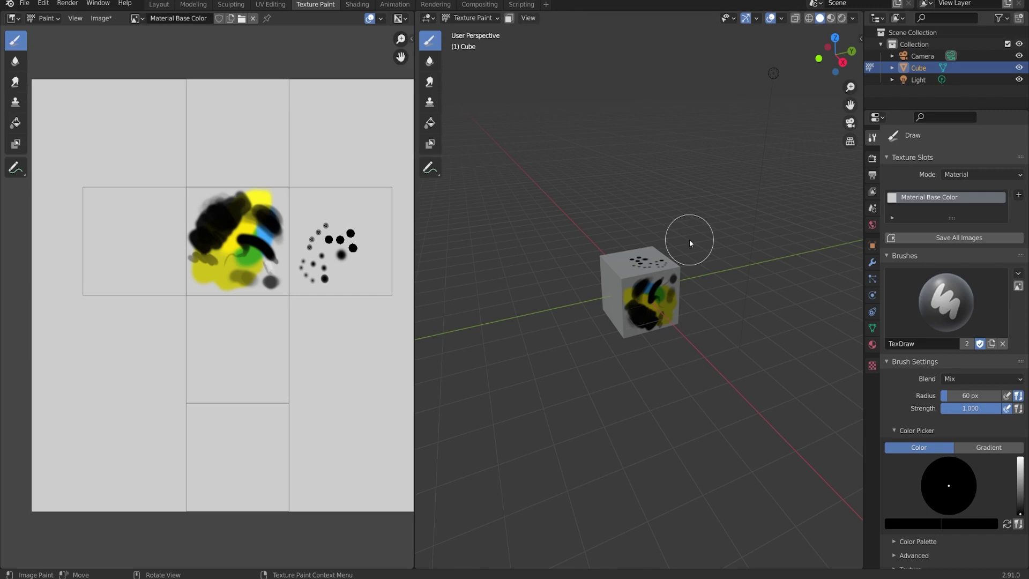
# Split the image editor horizontally, turn the new lower area into a Shader Editor and hide its sidebar.
pyautogui.moveTo(279, 329); pyautogui.dragTo(260, 311, button='middle')
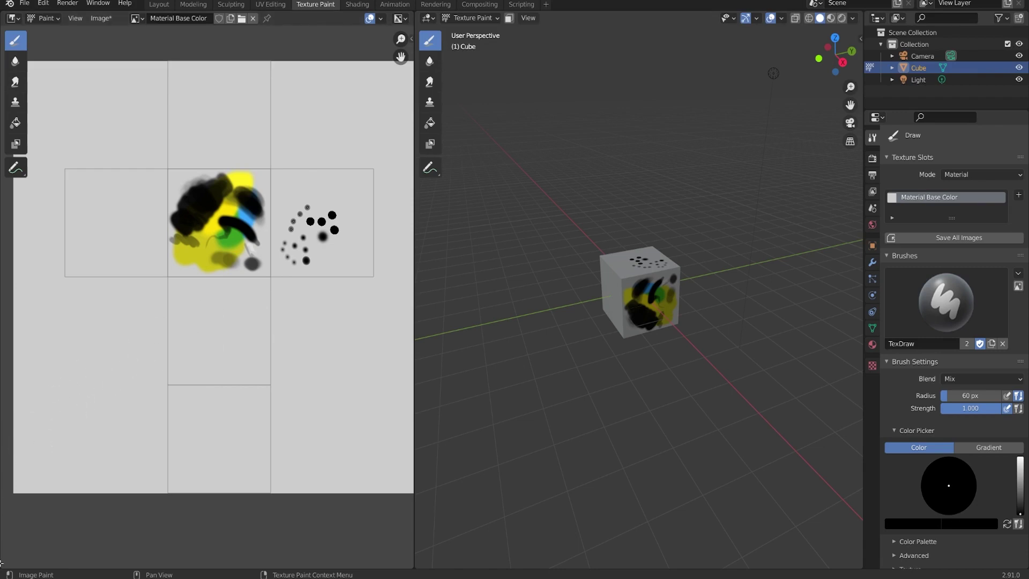
pyautogui.moveTo(2, 564); pyautogui.dragTo(4, 382)
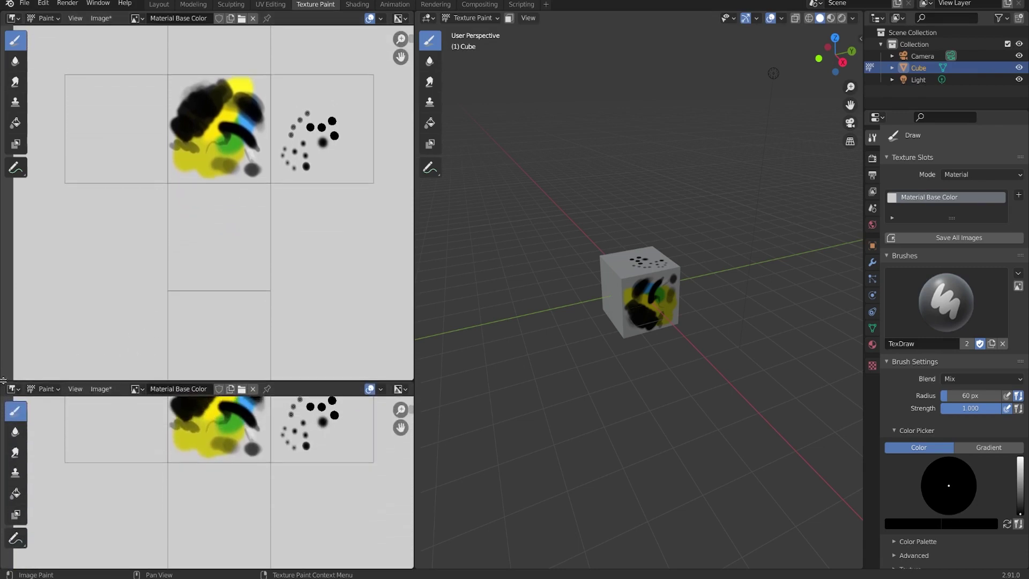
pyautogui.click(16, 392)
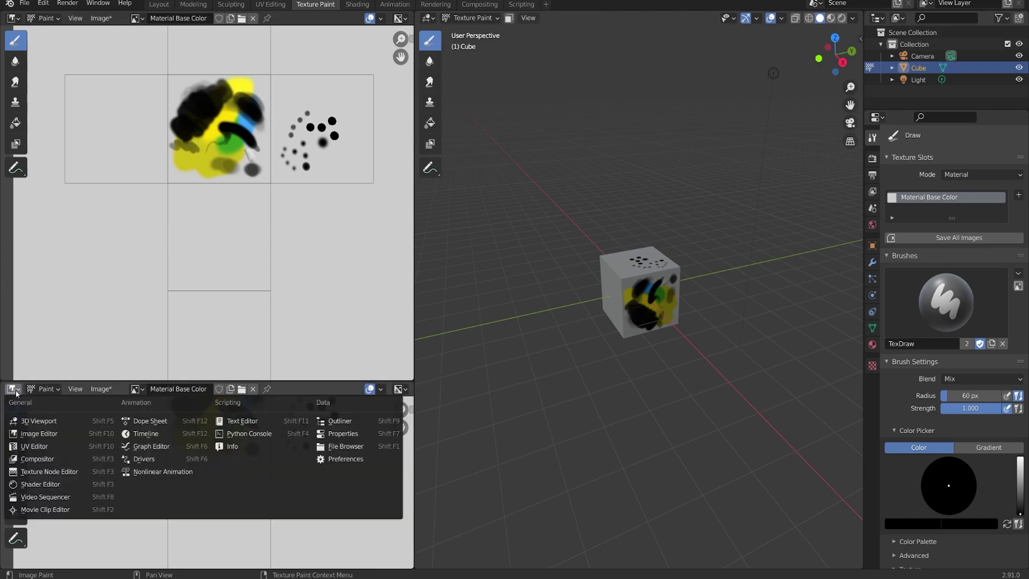
pyautogui.click(47, 485)
pyautogui.press('n')
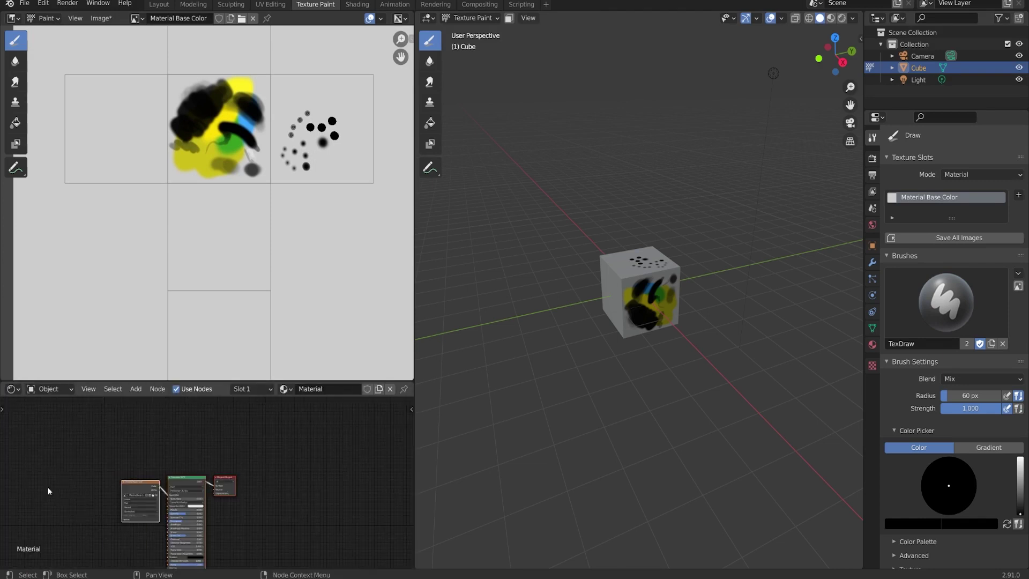
# Move the Material Base Color image node farther from the Principled BSDF node to space out the node tree.
pyautogui.scroll(4, 231, 483)
pyautogui.moveTo(230, 481); pyautogui.dragTo(313, 436, button='middle')
pyautogui.scroll(1, 214, 438)
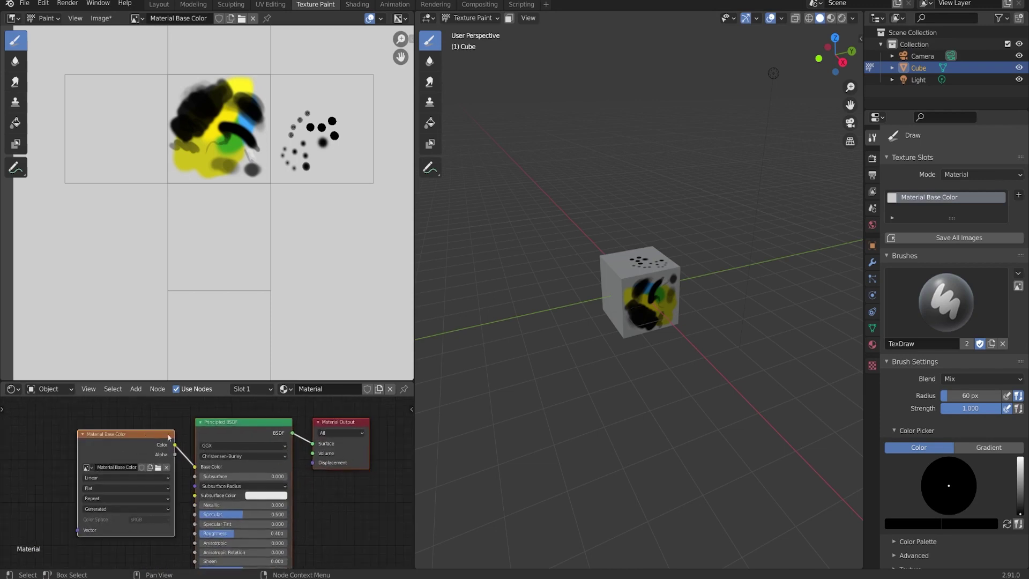
pyautogui.moveTo(140, 440); pyautogui.dragTo(109, 441)
pyautogui.scroll(-1, 253, 430)
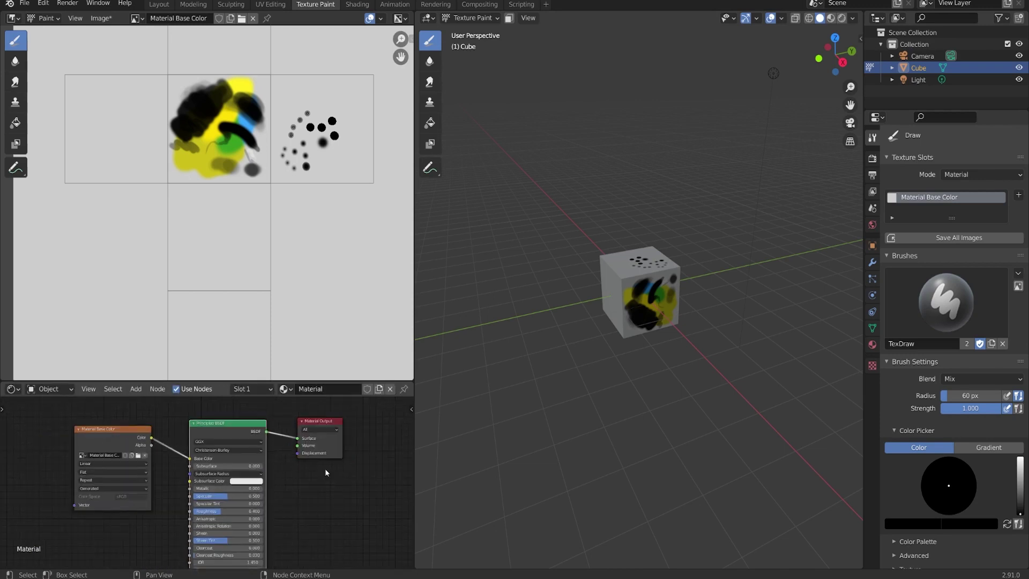
# Add a Roughness texture paint slot named Material Roughness at 1024 by 1024 px and make it the active paint slot.
pyautogui.click(1017, 196)
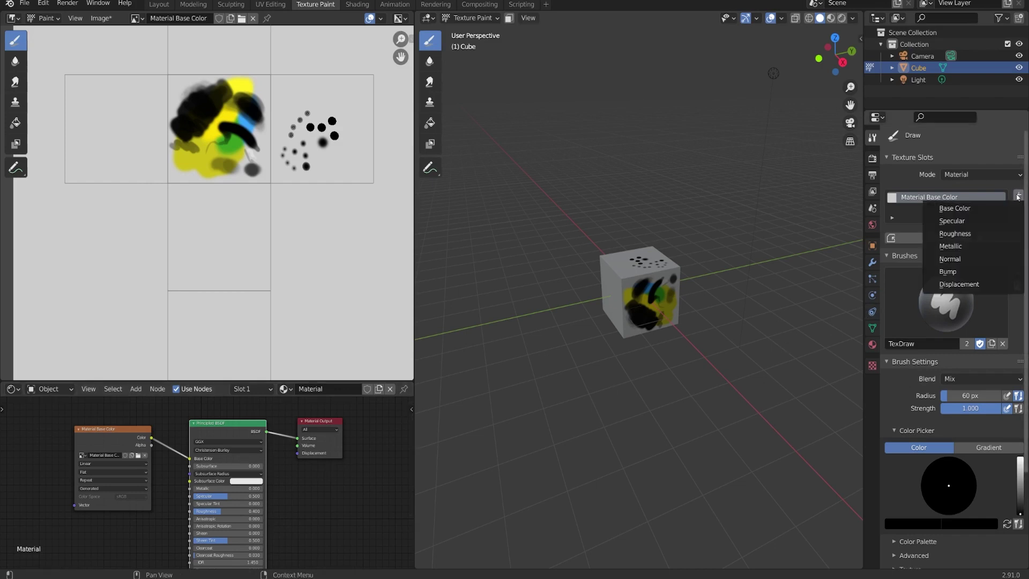
pyautogui.click(981, 233)
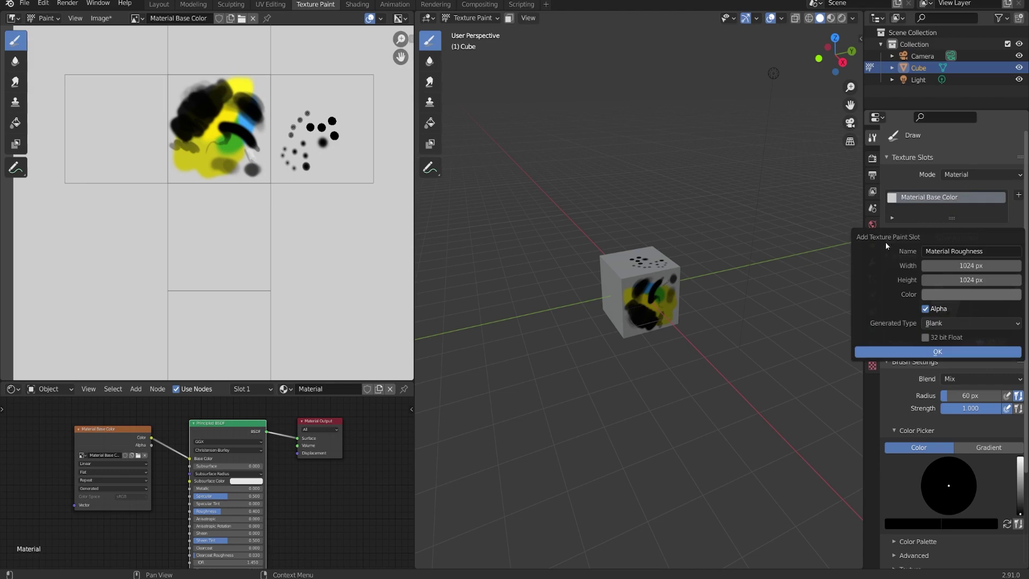
pyautogui.click(947, 353)
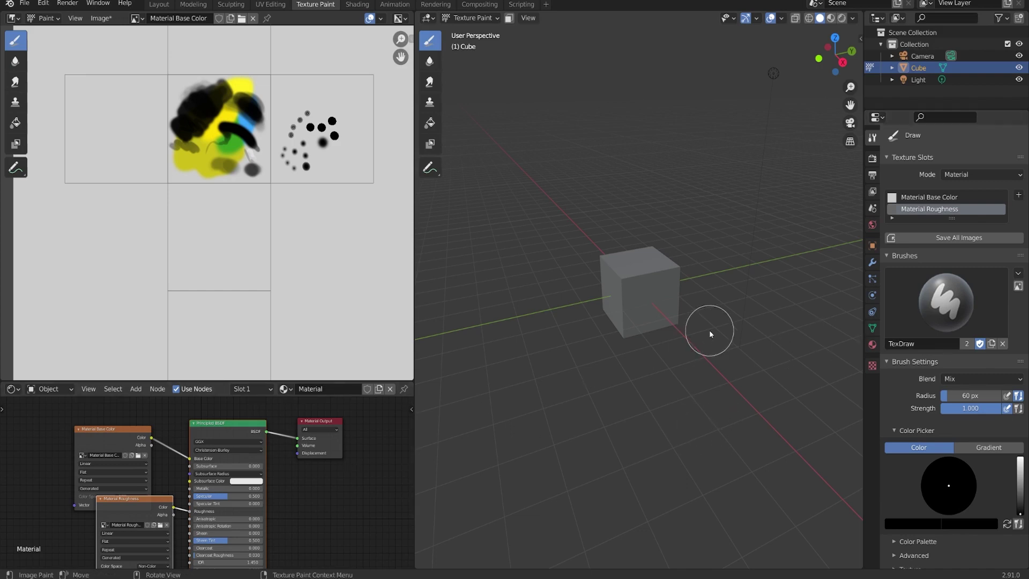
pyautogui.click(938, 209)
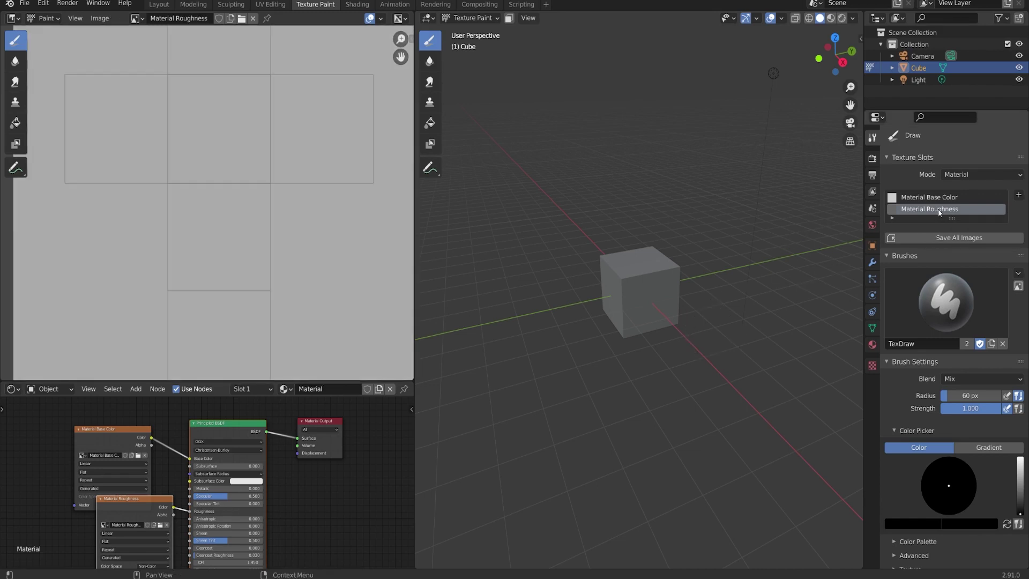
# Fit the whole texture in the image editor and compare the Material Base Color and Material Roughness slots, ending on Material Base Color.
pyautogui.press('Home')
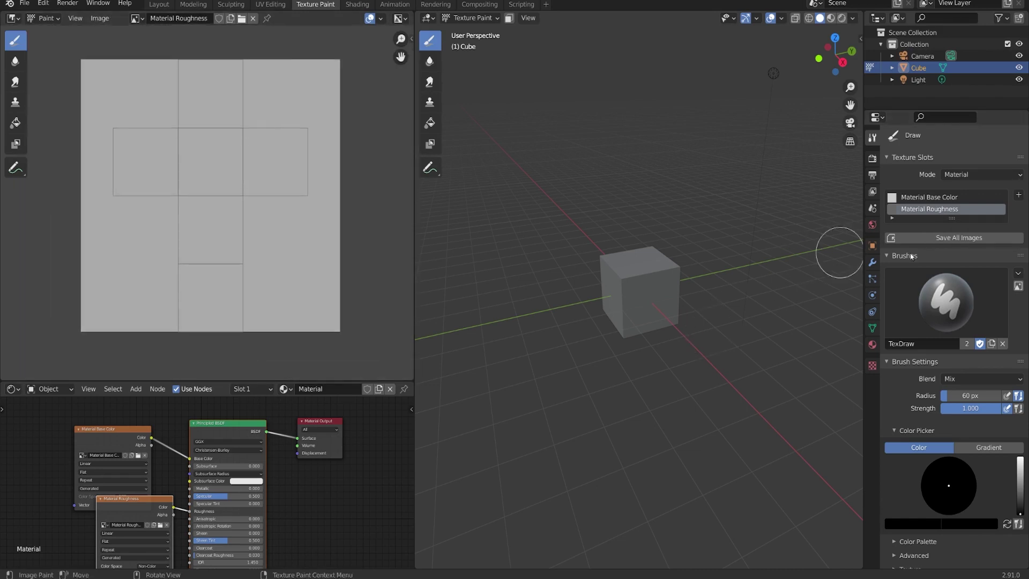
pyautogui.click(940, 199)
pyautogui.click(940, 209)
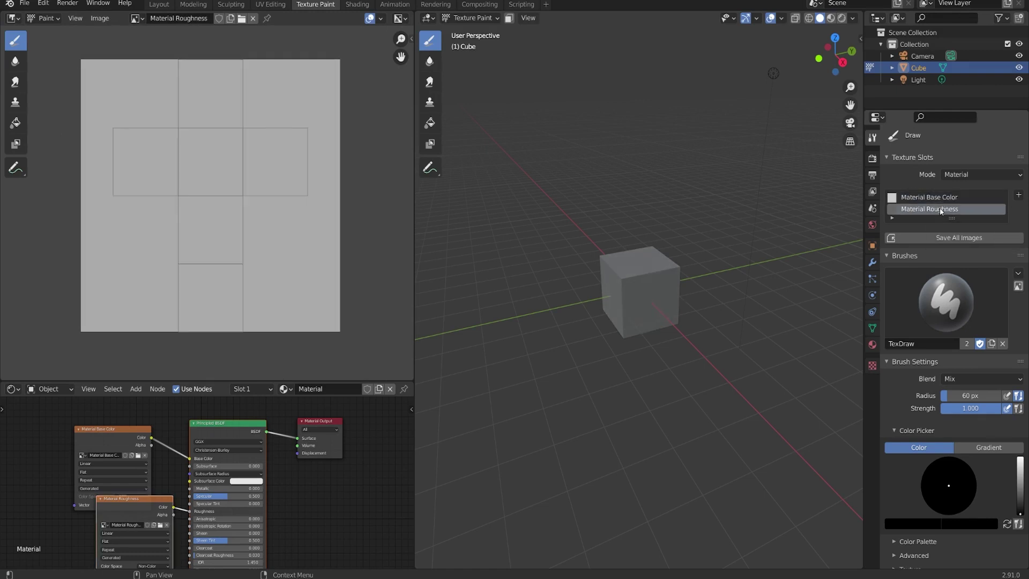
pyautogui.click(941, 198)
pyautogui.click(939, 210)
pyautogui.click(941, 199)
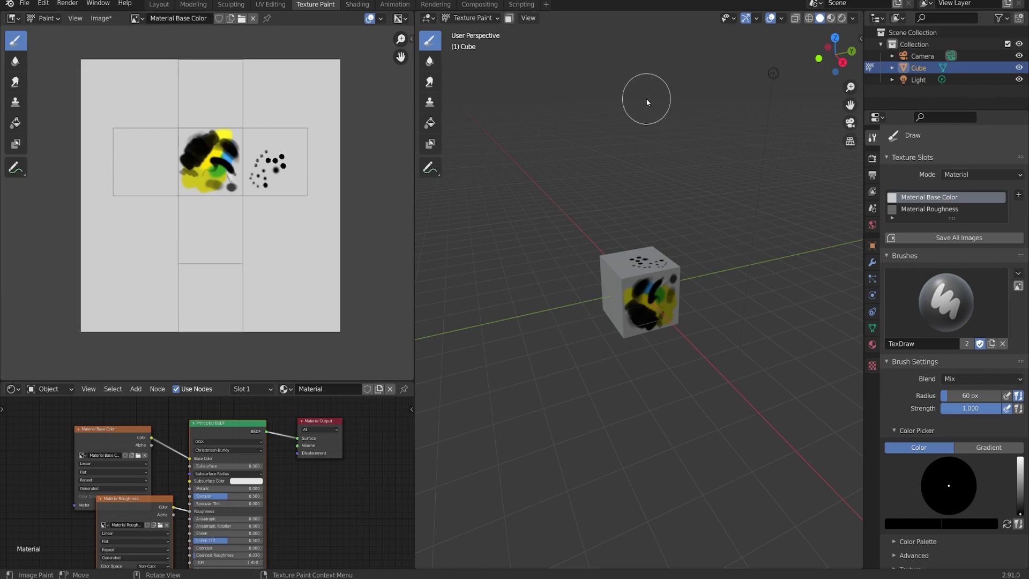
# Switch the 3D viewport to Material Preview shading and turn off its gizmos and overlays.
pyautogui.click(832, 19)
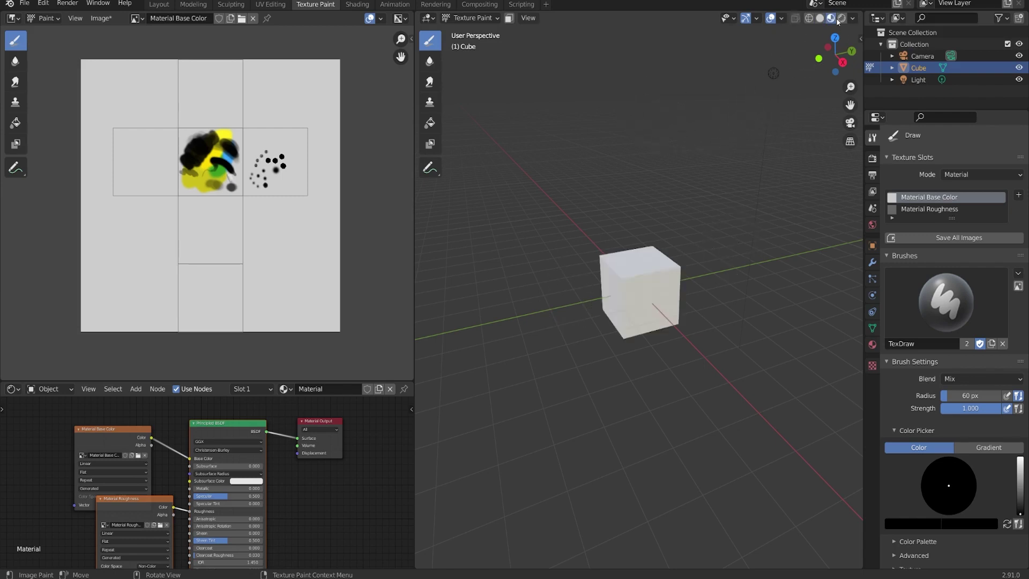
pyautogui.click(746, 19)
pyautogui.click(771, 18)
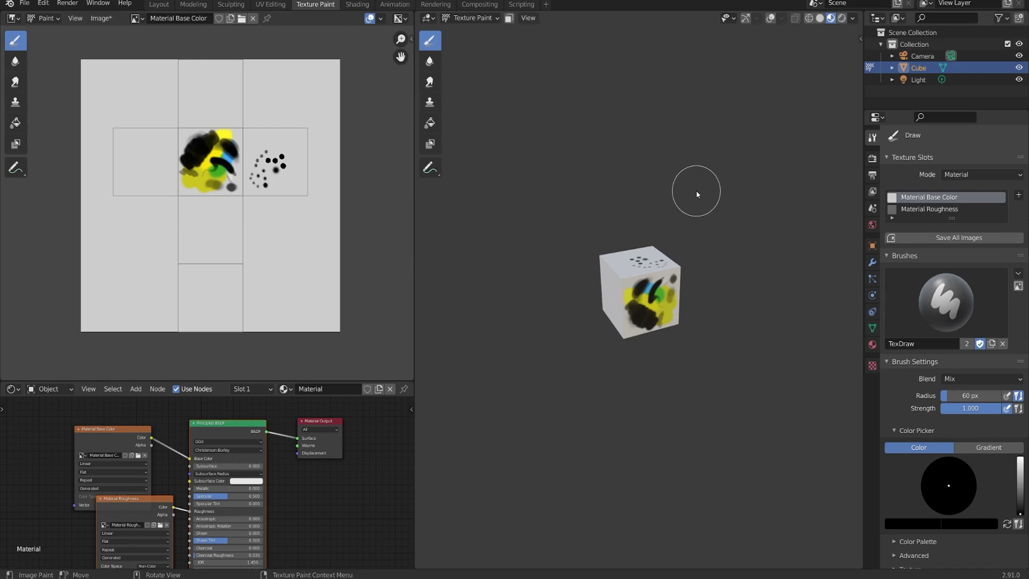
pyautogui.scroll(3, 683, 266)
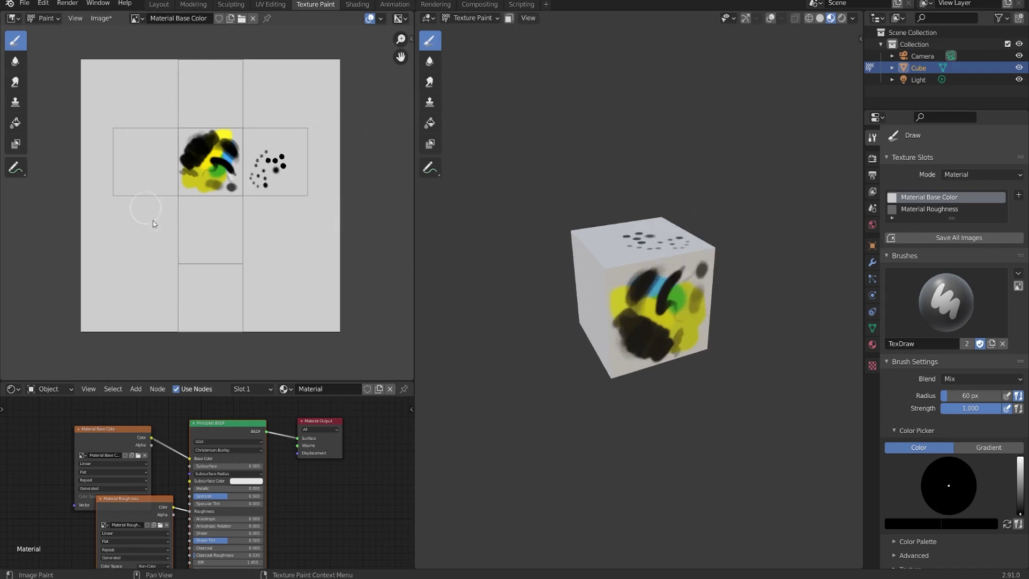
# Make Material Roughness the active slot, paint black strokes on a blank side face of the cube, and inspect the reflections.
pyautogui.click(921, 214)
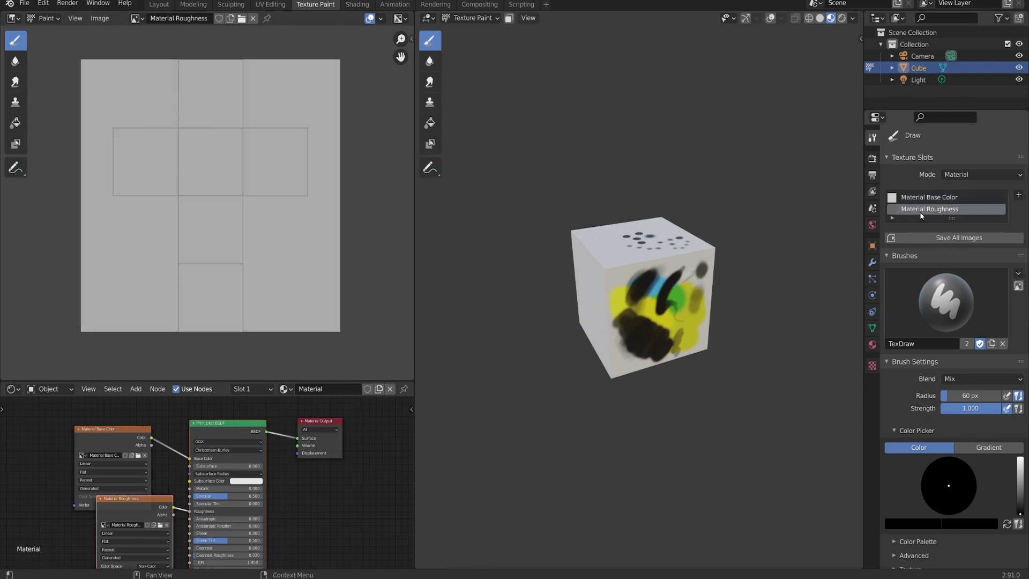
pyautogui.moveTo(712, 372); pyautogui.dragTo(713, 349, button='middle')
pyautogui.scroll(3, 654, 323)
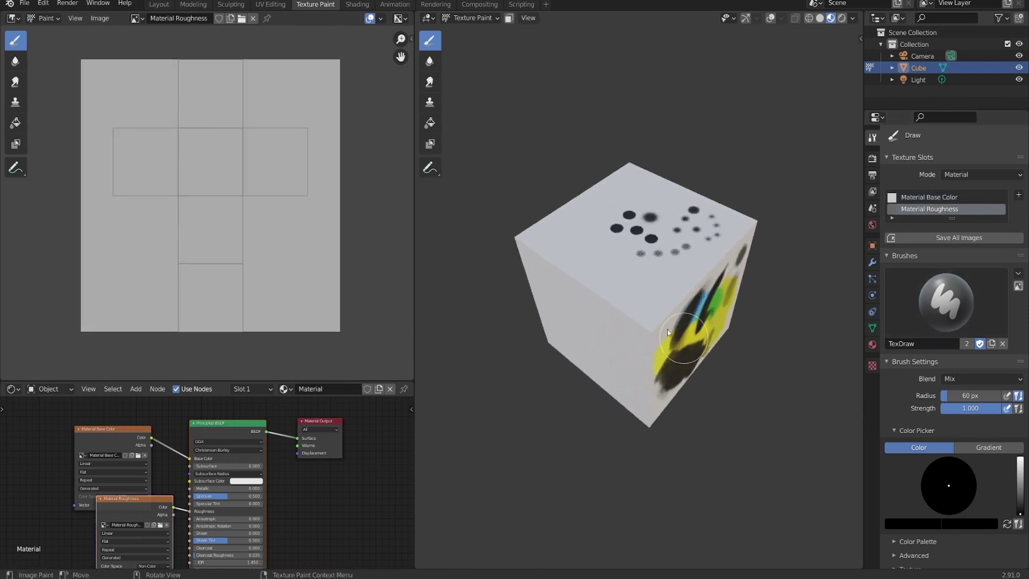
pyautogui.moveTo(654, 320); pyautogui.dragTo(706, 310, button='middle')
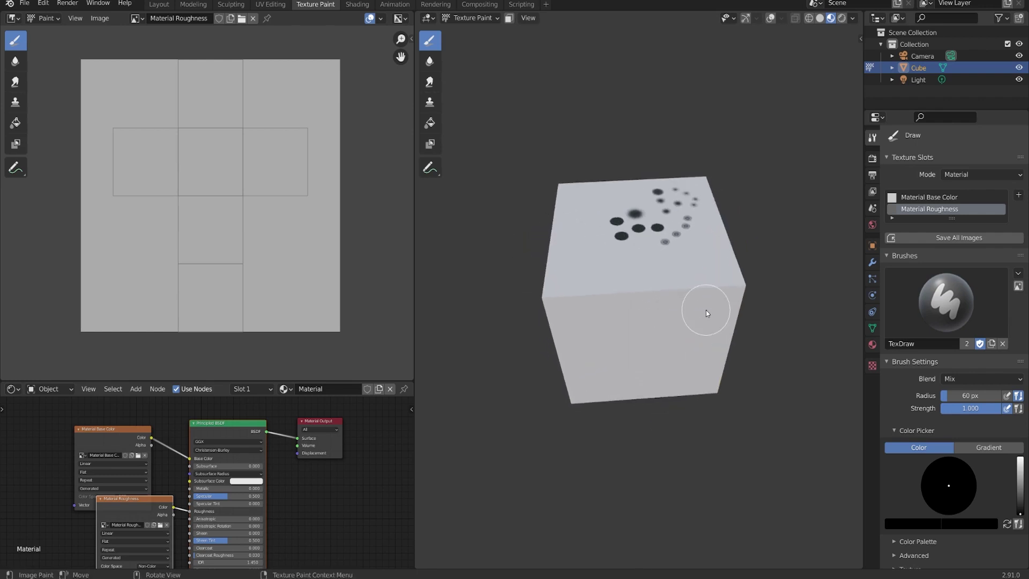
pyautogui.moveTo(703, 379); pyautogui.dragTo(702, 336, button='middle')
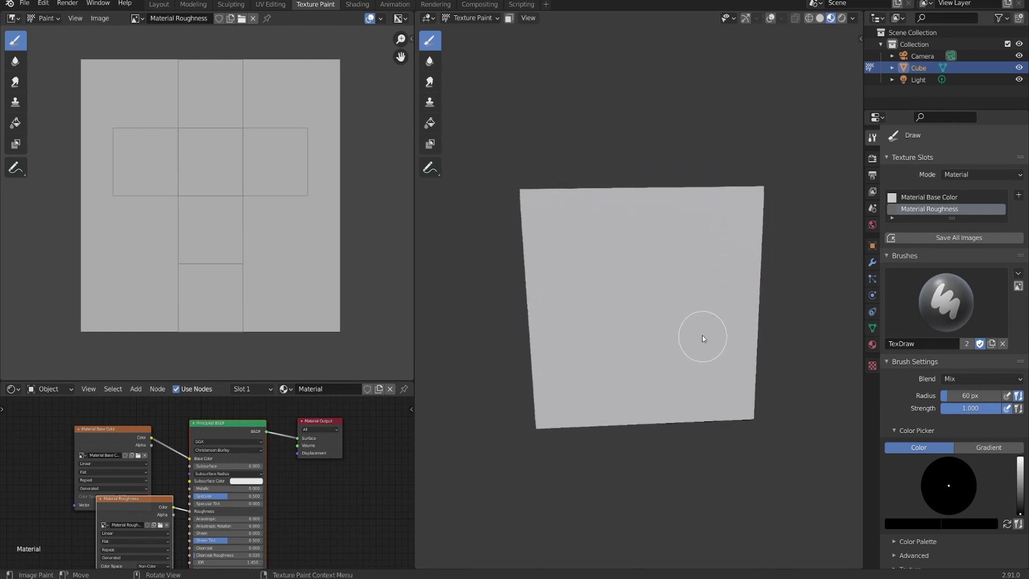
pyautogui.moveTo(558, 242)
pyautogui.mouseDown()
pyautogui.moveTo(597, 234)
pyautogui.moveTo(609, 246)
pyautogui.mouseUp()
pyautogui.moveTo(583, 306)
pyautogui.mouseDown()
pyautogui.moveTo(616, 310)
pyautogui.moveTo(597, 237)
pyautogui.moveTo(609, 243)
pyautogui.moveTo(617, 300)
pyautogui.moveTo(606, 330)
pyautogui.moveTo(659, 400)
pyautogui.mouseUp()
pyautogui.moveTo(735, 387)
pyautogui.mouseDown(button='middle')
pyautogui.moveTo(657, 378)
pyautogui.moveTo(673, 377)
pyautogui.mouseUp(button='middle')
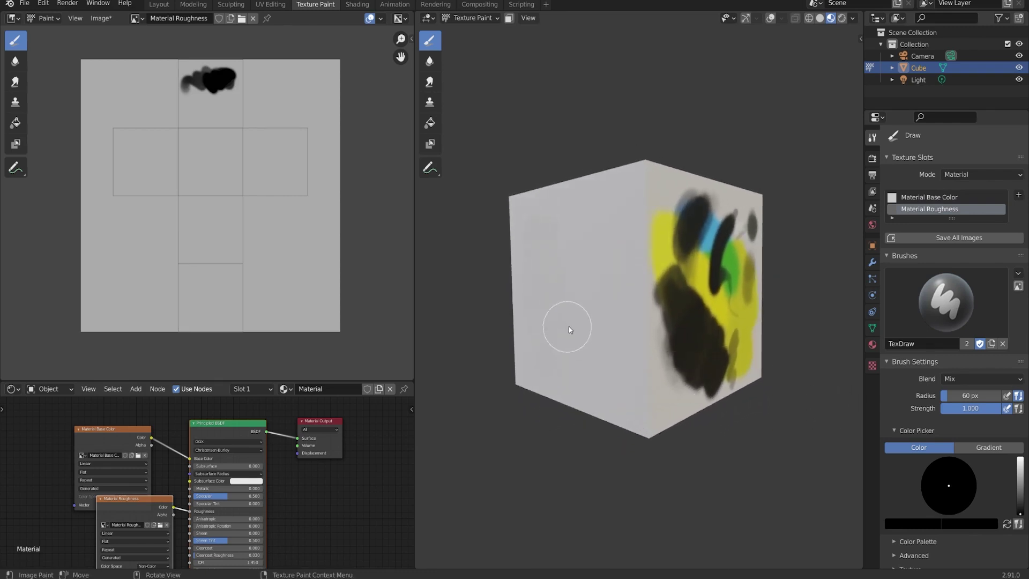
pyautogui.moveTo(570, 326)
pyautogui.mouseDown(button='middle')
pyautogui.moveTo(589, 324)
pyautogui.moveTo(574, 320)
pyautogui.moveTo(594, 288)
pyautogui.moveTo(721, 316)
pyautogui.moveTo(702, 311)
pyautogui.moveTo(714, 310)
pyautogui.moveTo(702, 320)
pyautogui.mouseUp(button='middle')
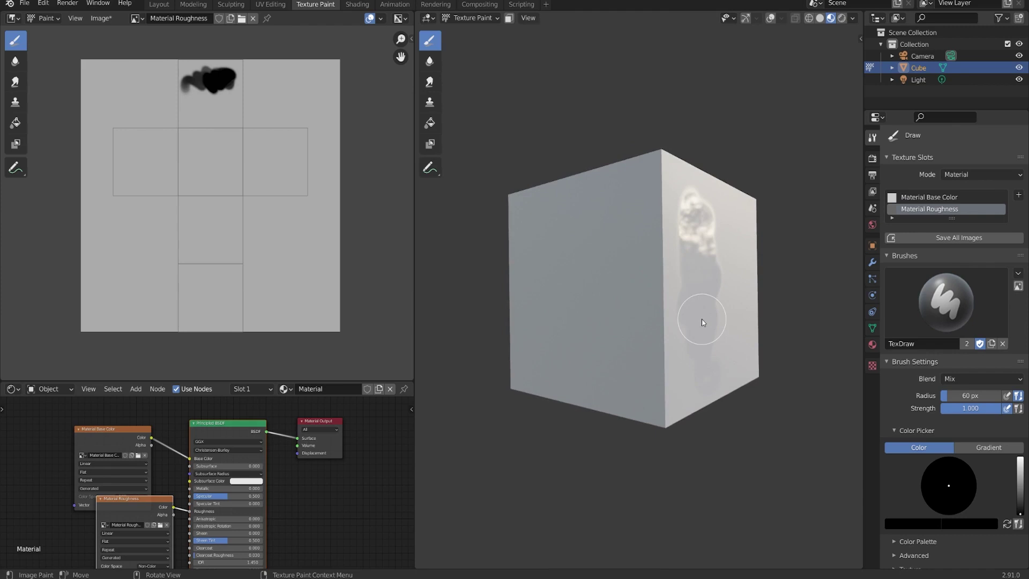
# Lighten the brush color to a dark grey and paint over the black roughness strokes on the cube's side face.
pyautogui.moveTo(1021, 514); pyautogui.dragTo(1022, 511)
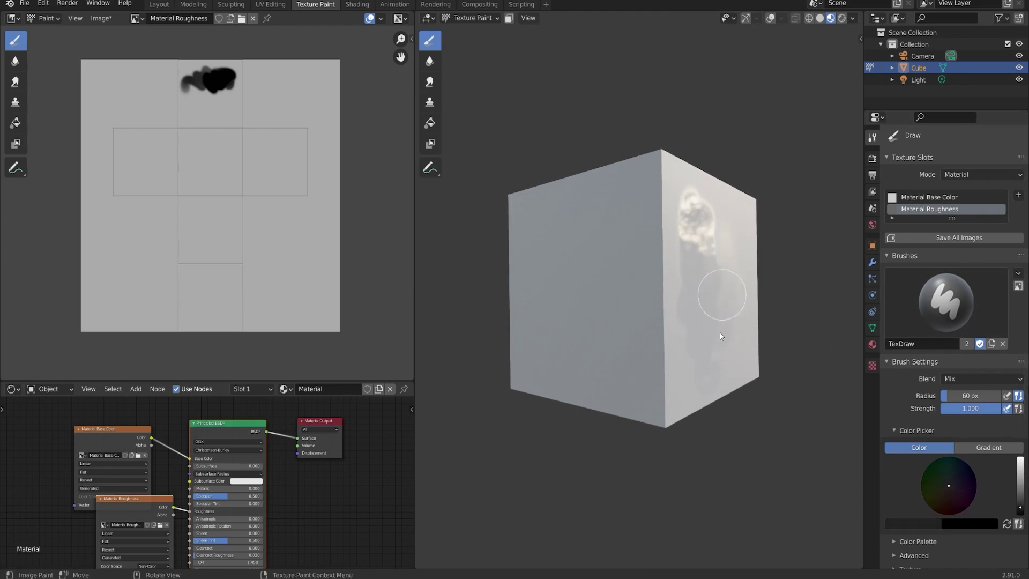
pyautogui.moveTo(725, 292)
pyautogui.mouseDown()
pyautogui.moveTo(717, 260)
pyautogui.moveTo(726, 231)
pyautogui.mouseUp()
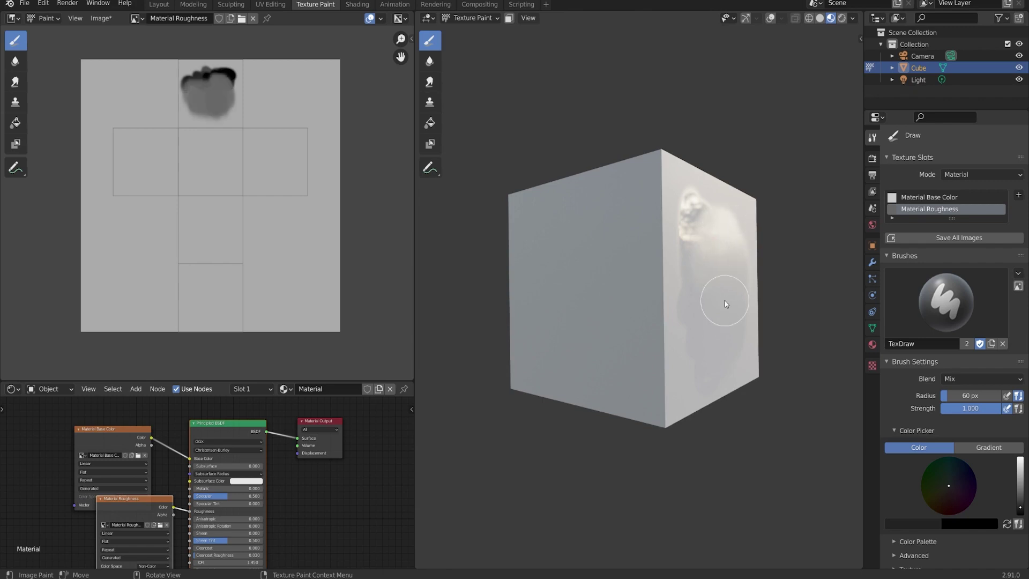
pyautogui.moveTo(725, 303)
pyautogui.mouseDown(button='middle')
pyautogui.moveTo(788, 320)
pyautogui.moveTo(760, 314)
pyautogui.moveTo(776, 314)
pyautogui.moveTo(767, 320)
pyautogui.mouseUp(button='middle')
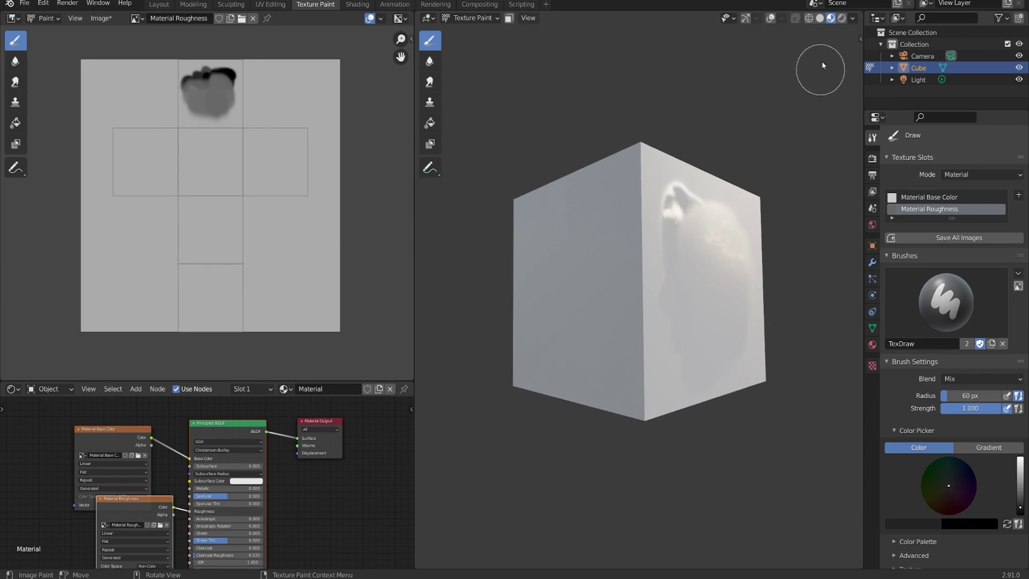
# Compare the painted roughness face in Solid shading and in Material Preview shading.
pyautogui.click(820, 19)
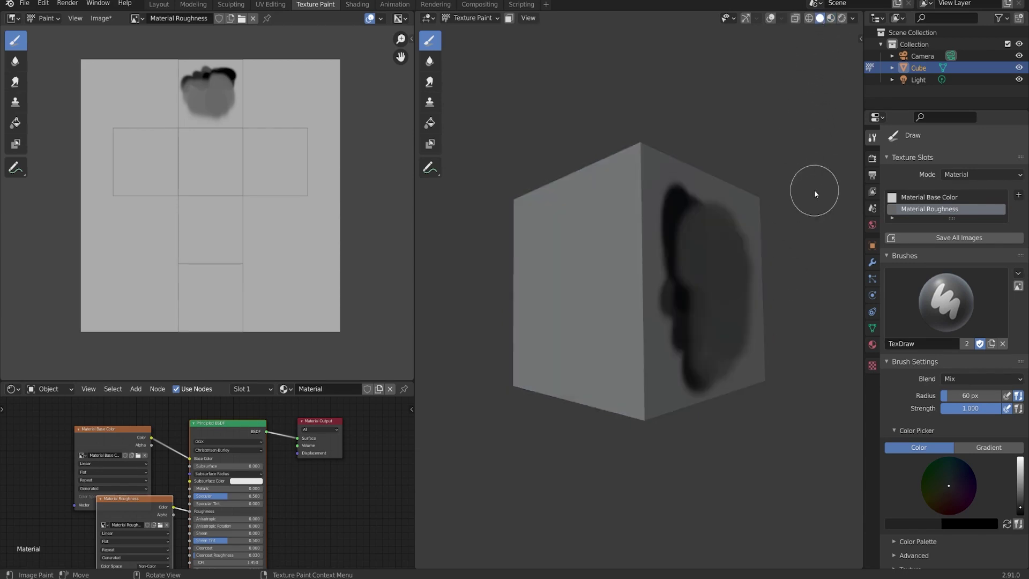
pyautogui.moveTo(813, 193)
pyautogui.mouseDown(button='middle')
pyautogui.moveTo(711, 207)
pyautogui.moveTo(770, 207)
pyautogui.mouseUp(button='middle')
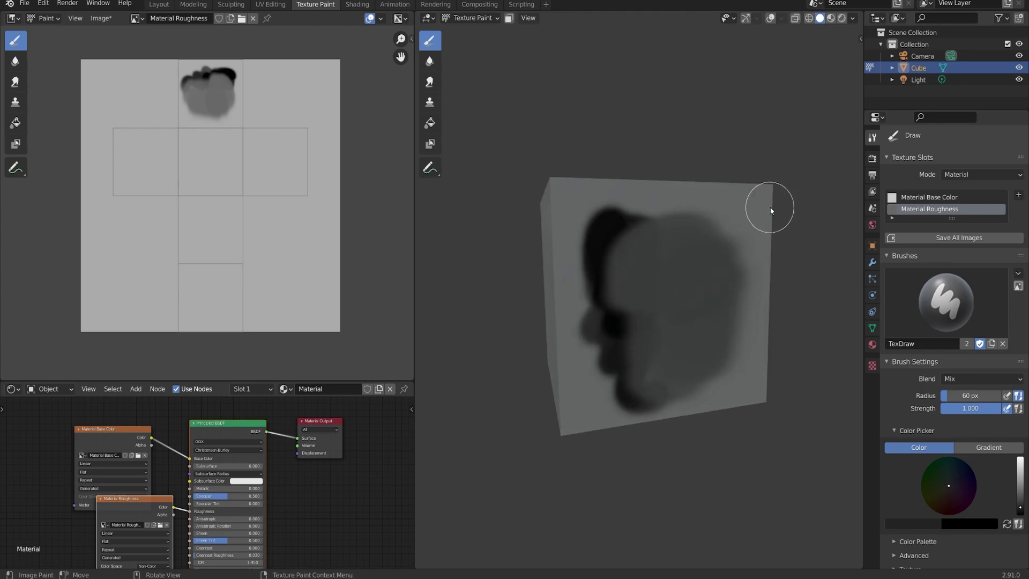
pyautogui.click(831, 19)
pyautogui.moveTo(806, 173); pyautogui.dragTo(422, 146, button='middle')
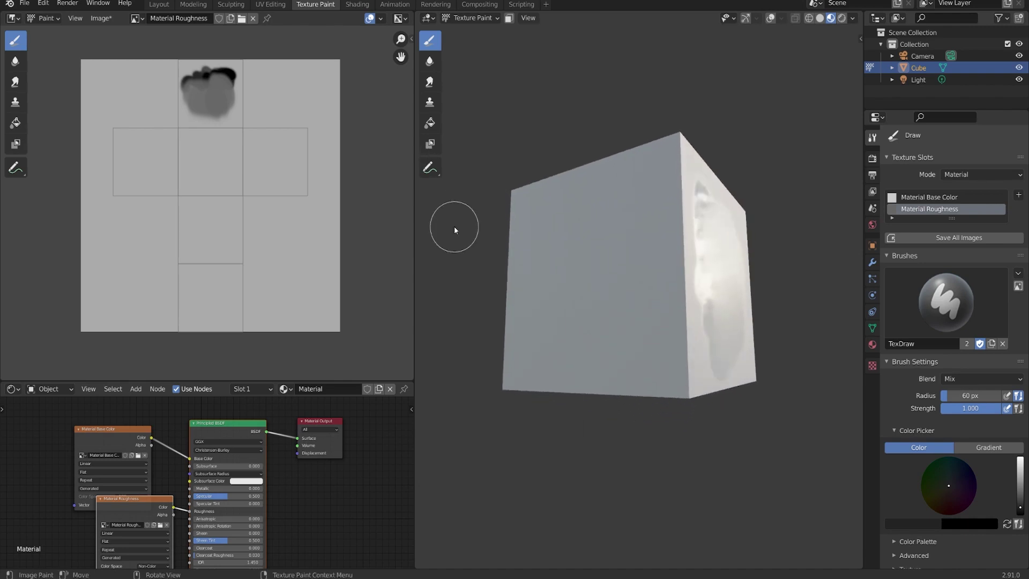
# Reduce the brush radius to 32 px and paint more grey and darker strokes around the roughness patch in the image editor.
pyautogui.press('f')
pyautogui.click(624, 268)
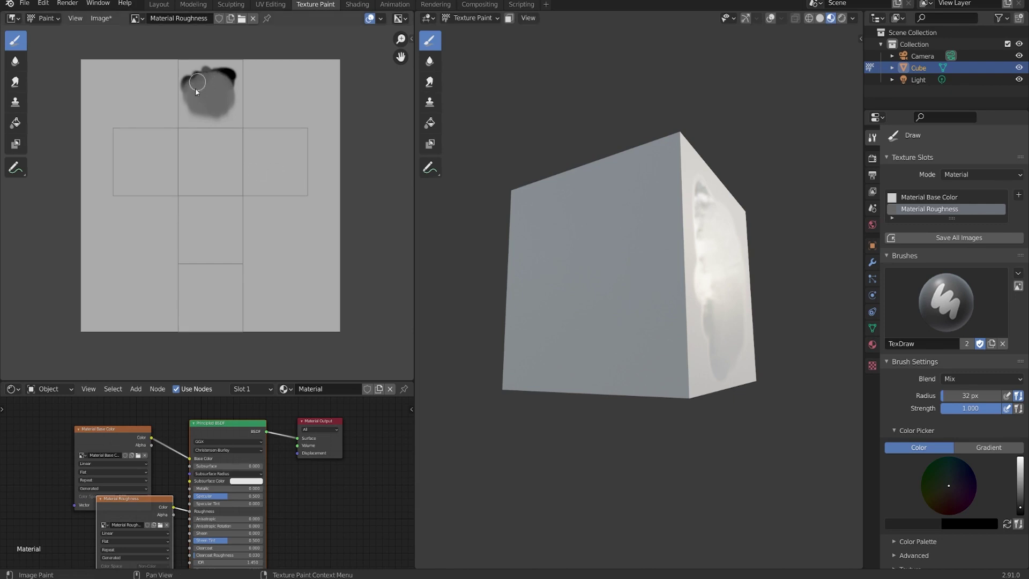
pyautogui.moveTo(230, 106); pyautogui.dragTo(187, 112)
pyautogui.rightClick(241, 111)
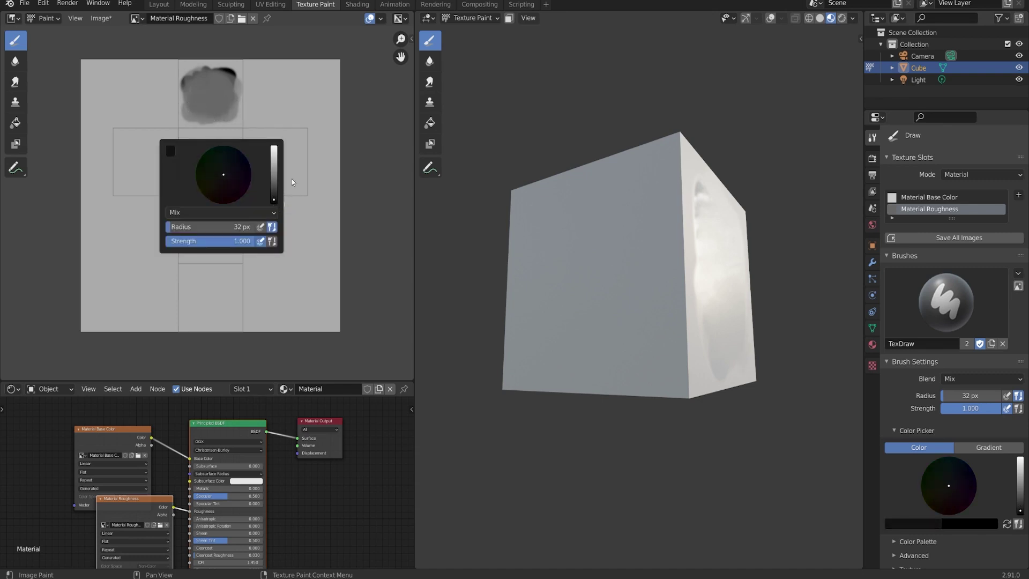
pyautogui.moveTo(219, 73); pyautogui.dragTo(193, 78)
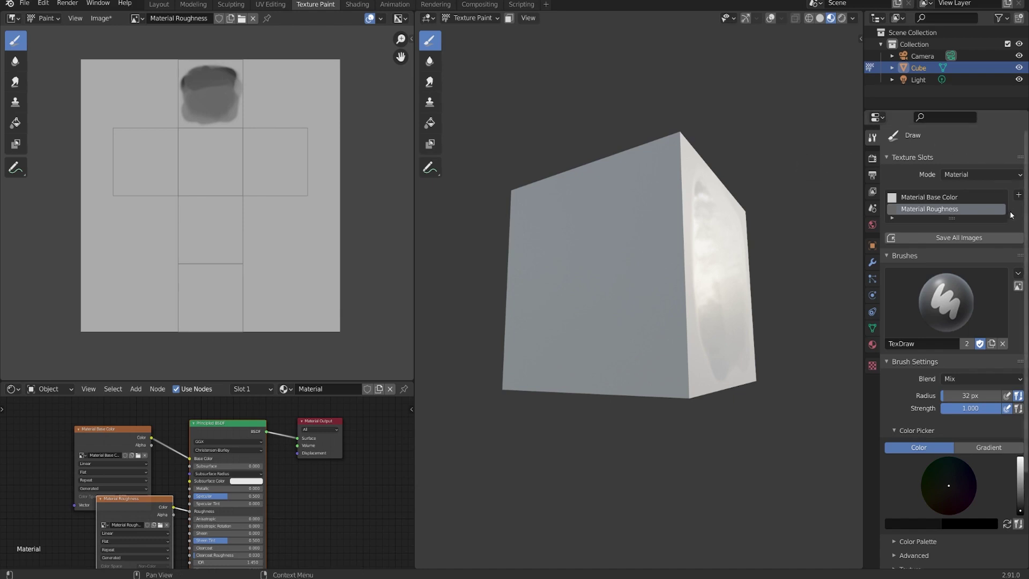
# Set the primary brush color to a bright blue and swap the primary and secondary colors back and forth.
pyautogui.scroll(-5, 1011, 215)
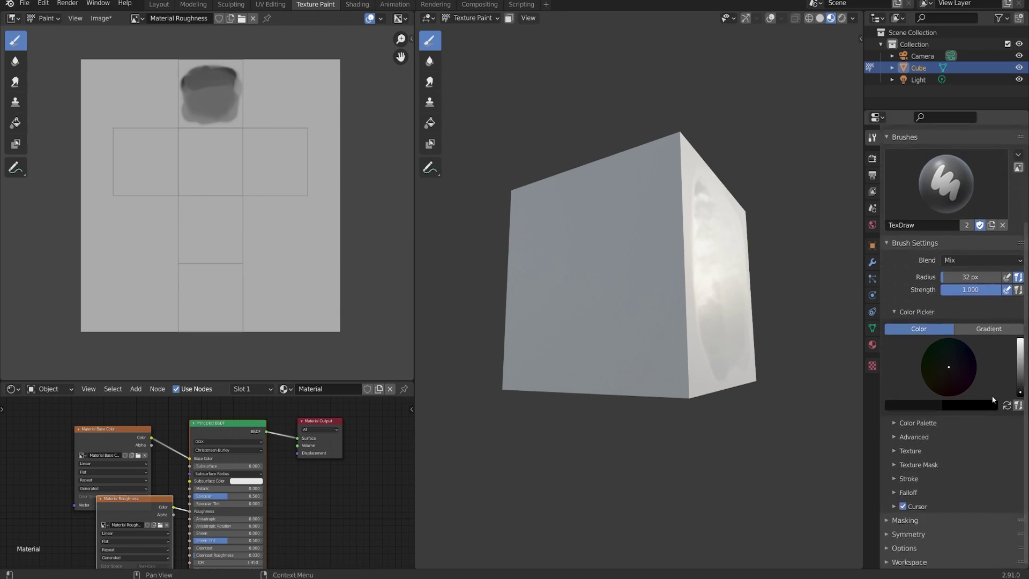
pyautogui.moveTo(1021, 394); pyautogui.dragTo(1020, 341)
pyautogui.click(949, 361)
pyautogui.moveTo(949, 361); pyautogui.dragTo(958, 344)
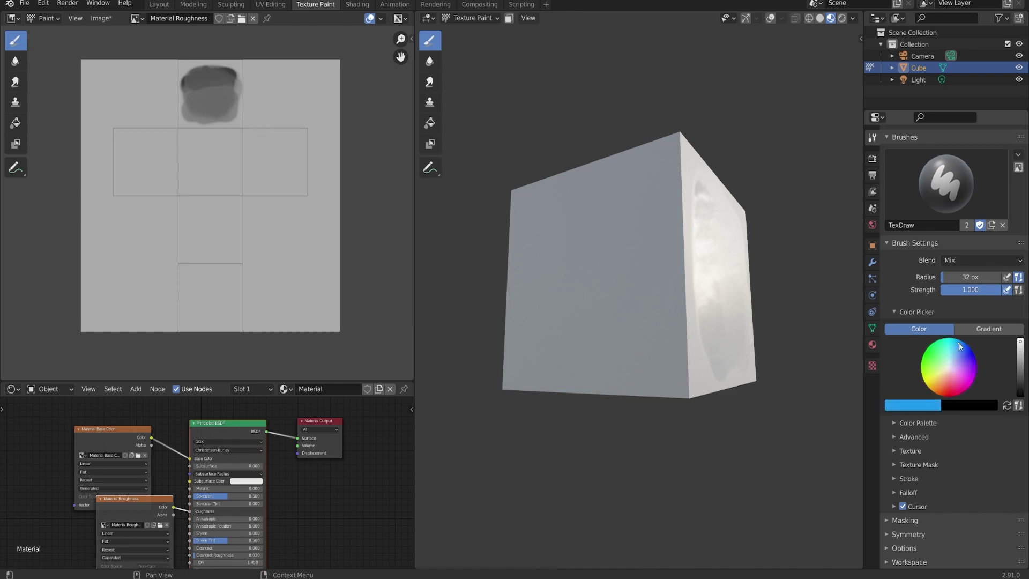
pyautogui.click(1008, 405)
pyautogui.click(1008, 406)
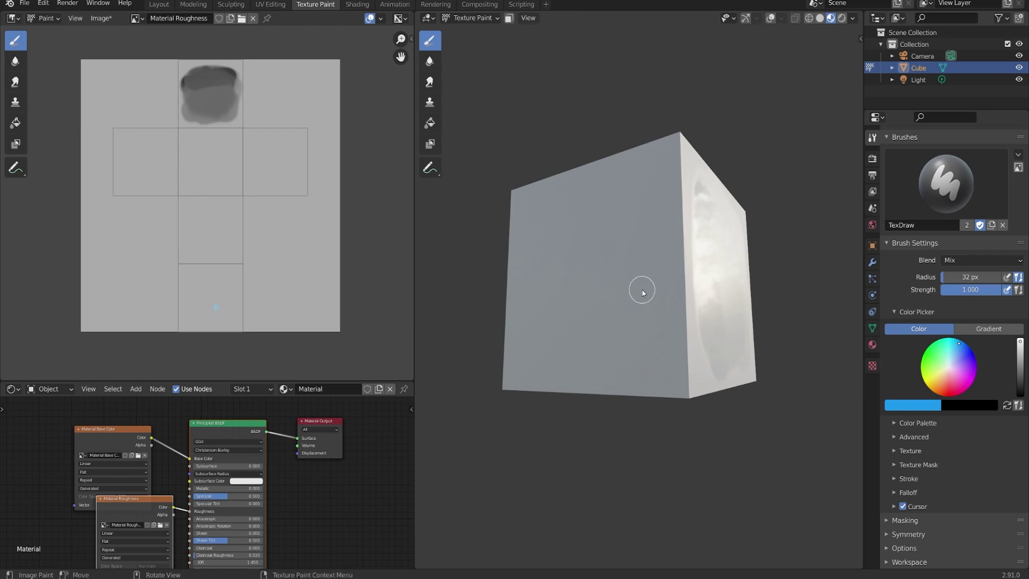
# Make Material Base Color the active slot and paint blue and black strokes on the cube's blank face, swapping the brush colors between strokes.
pyautogui.scroll(5, 965, 184)
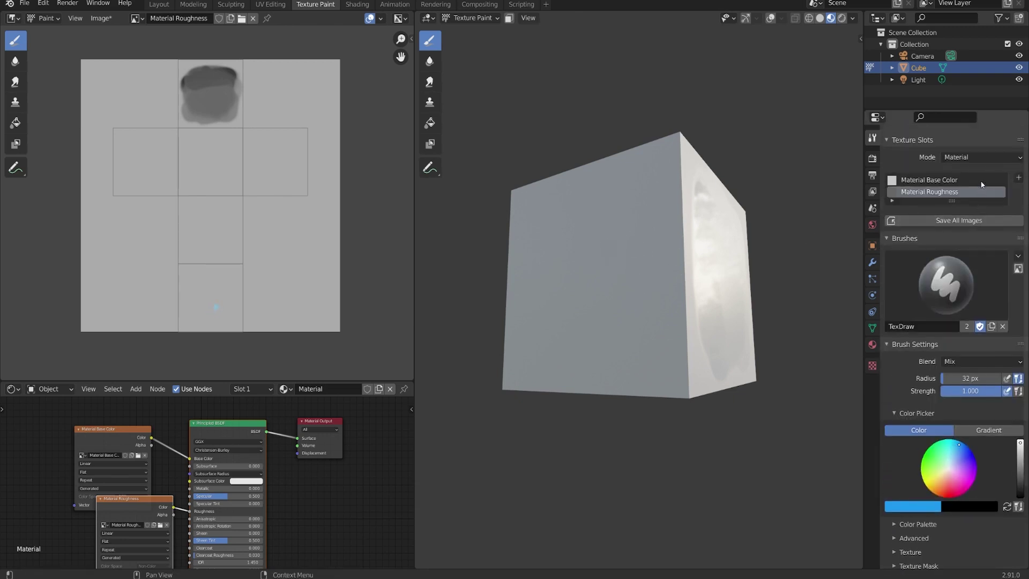
pyautogui.click(952, 183)
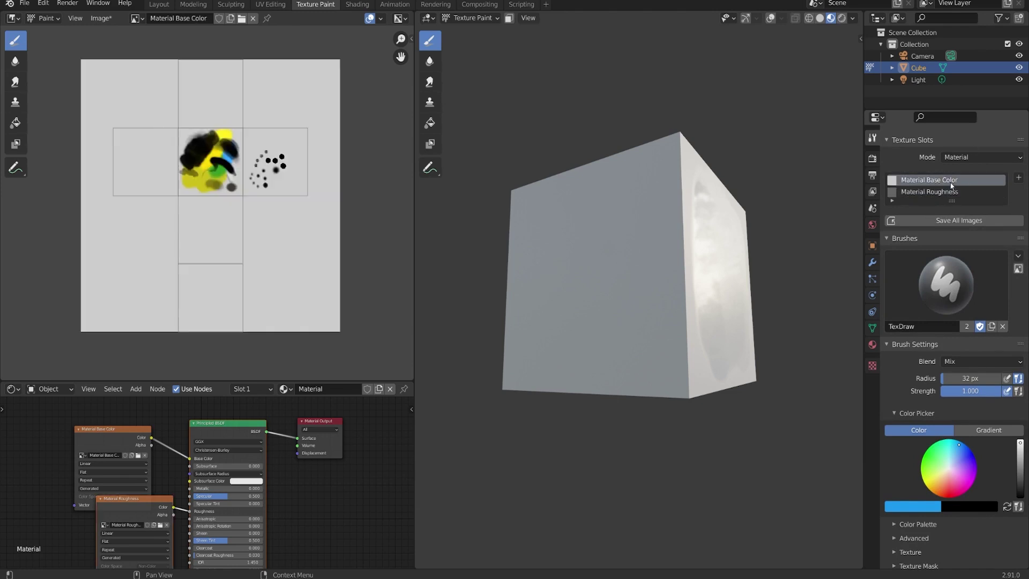
pyautogui.scroll(-2, 949, 188)
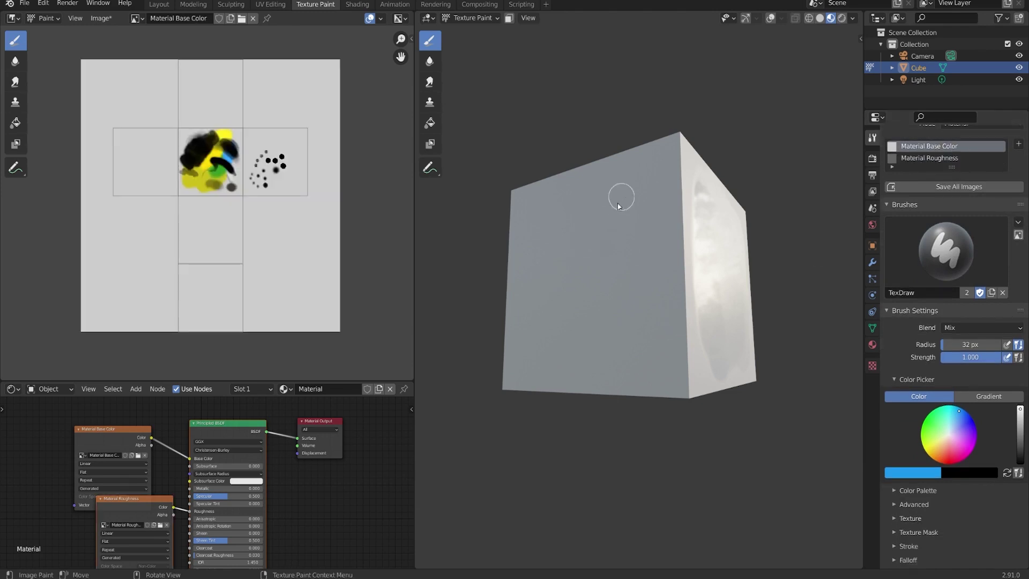
pyautogui.moveTo(569, 245)
pyautogui.mouseDown()
pyautogui.moveTo(570, 294)
pyautogui.moveTo(601, 292)
pyautogui.moveTo(600, 320)
pyautogui.moveTo(582, 323)
pyautogui.moveTo(584, 272)
pyautogui.moveTo(568, 245)
pyautogui.moveTo(612, 262)
pyautogui.mouseUp()
pyautogui.press('x')
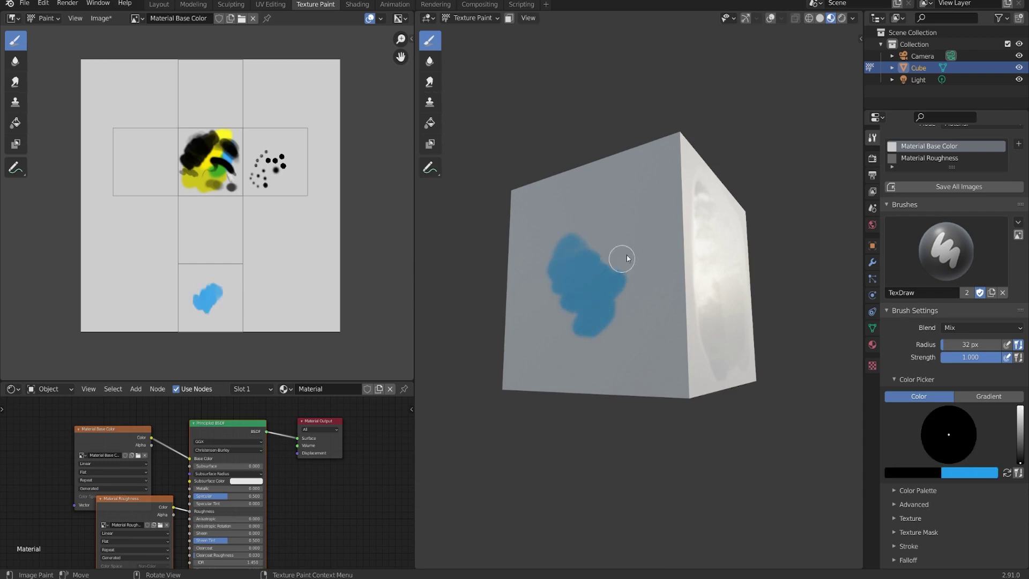
pyautogui.moveTo(586, 226)
pyautogui.mouseDown()
pyautogui.moveTo(596, 246)
pyautogui.moveTo(622, 248)
pyautogui.moveTo(635, 270)
pyautogui.moveTo(621, 278)
pyautogui.moveTo(597, 235)
pyautogui.moveTo(575, 244)
pyautogui.moveTo(611, 239)
pyautogui.moveTo(603, 197)
pyautogui.moveTo(637, 222)
pyautogui.moveTo(607, 218)
pyautogui.moveTo(596, 195)
pyautogui.moveTo(657, 251)
pyautogui.moveTo(677, 241)
pyautogui.mouseUp()
pyautogui.press('x')
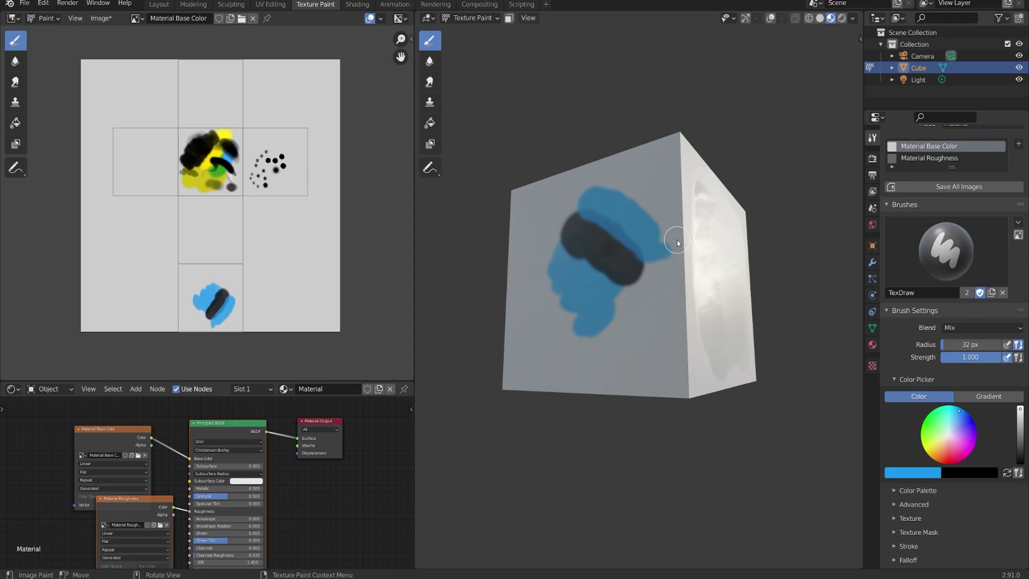
# Create a new color palette for the brush and add blue, light green and coral swatches to it.
pyautogui.scroll(-2, 929, 368)
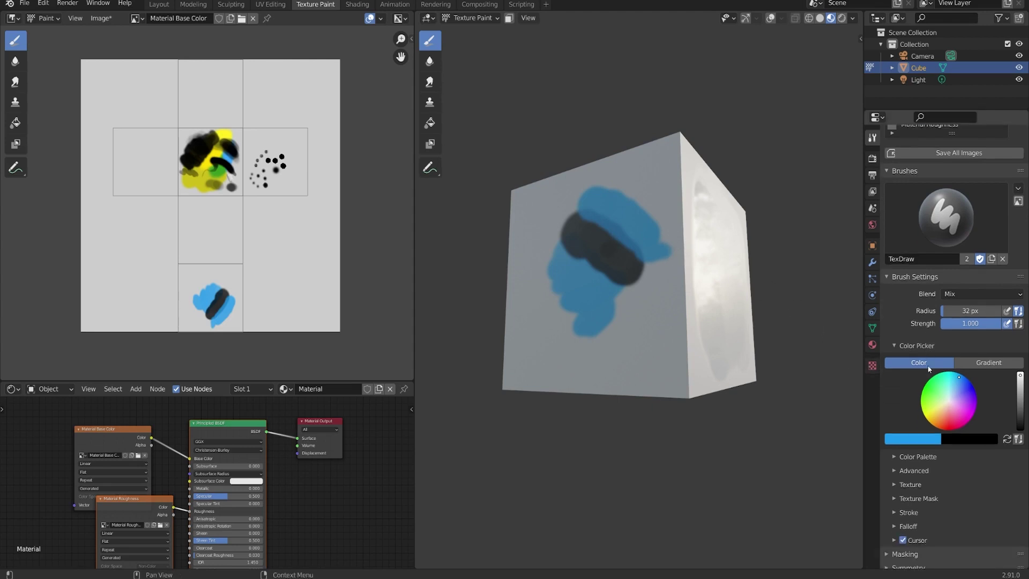
pyautogui.click(929, 456)
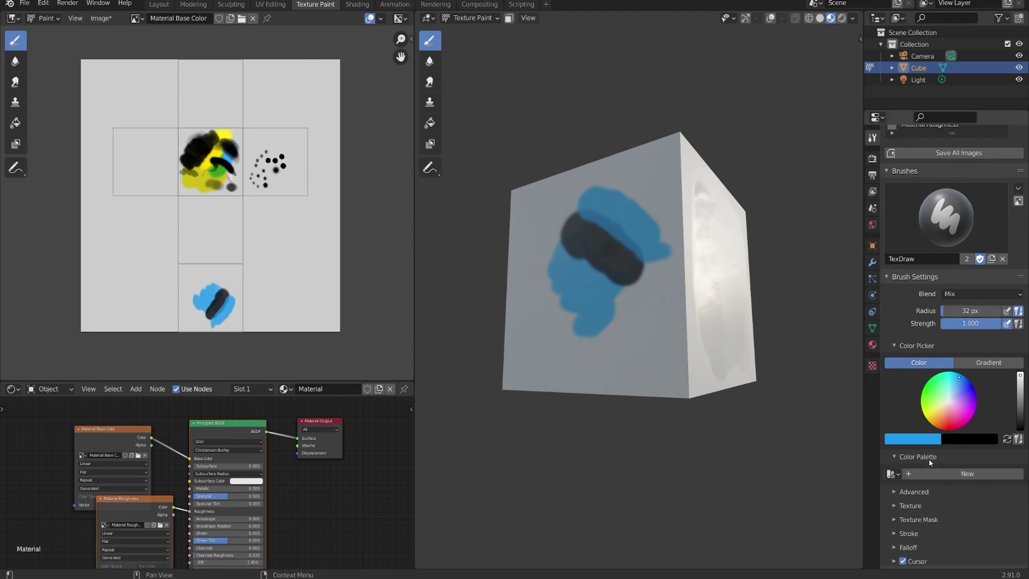
pyautogui.click(976, 475)
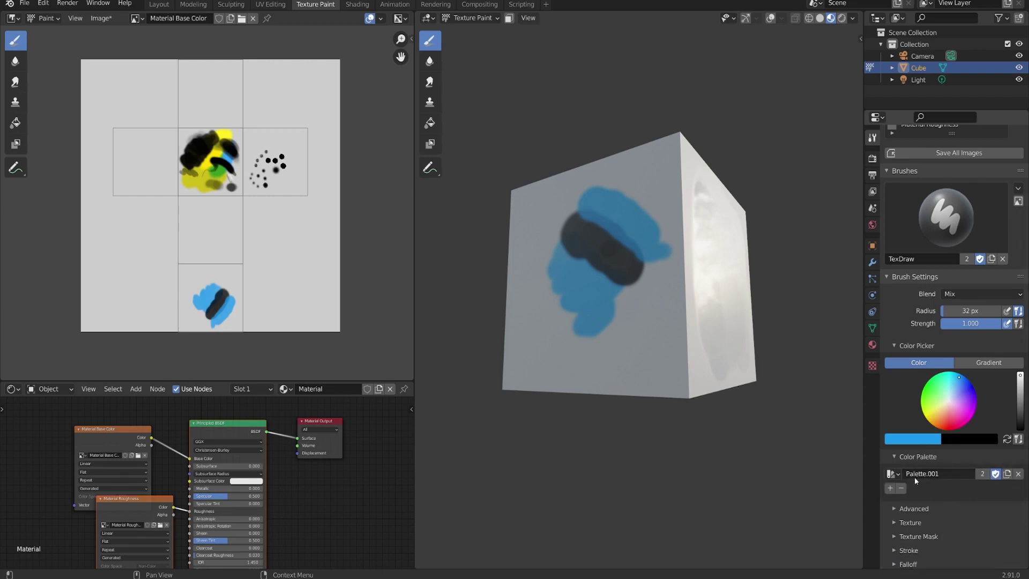
pyautogui.click(889, 488)
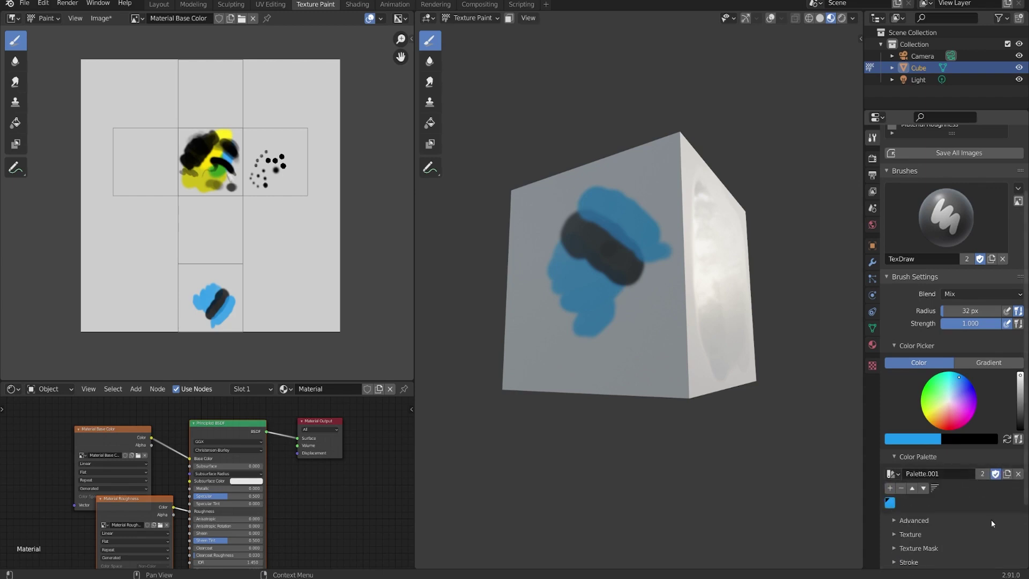
pyautogui.click(937, 394)
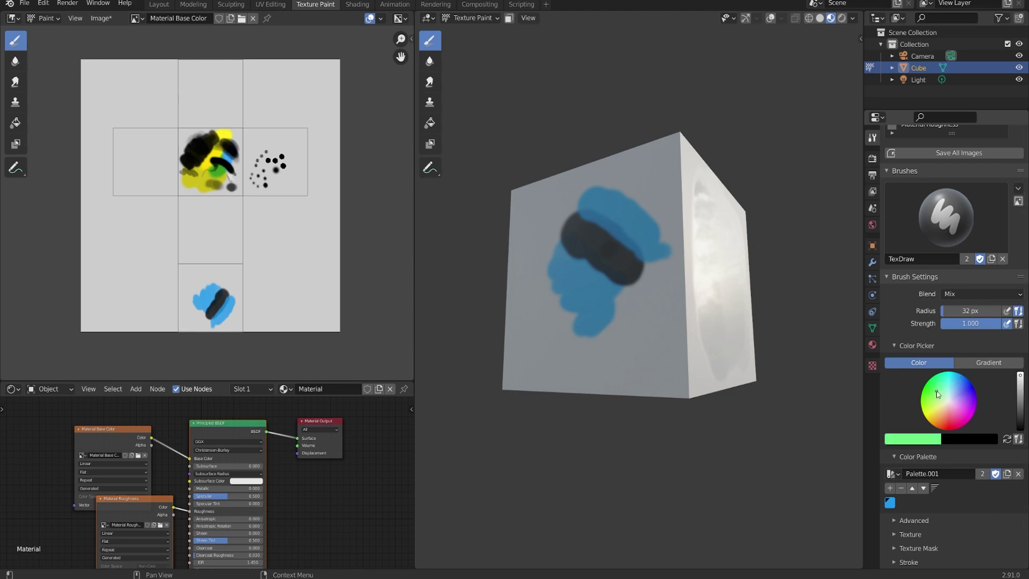
pyautogui.click(890, 489)
pyautogui.moveTo(942, 414); pyautogui.dragTo(944, 419)
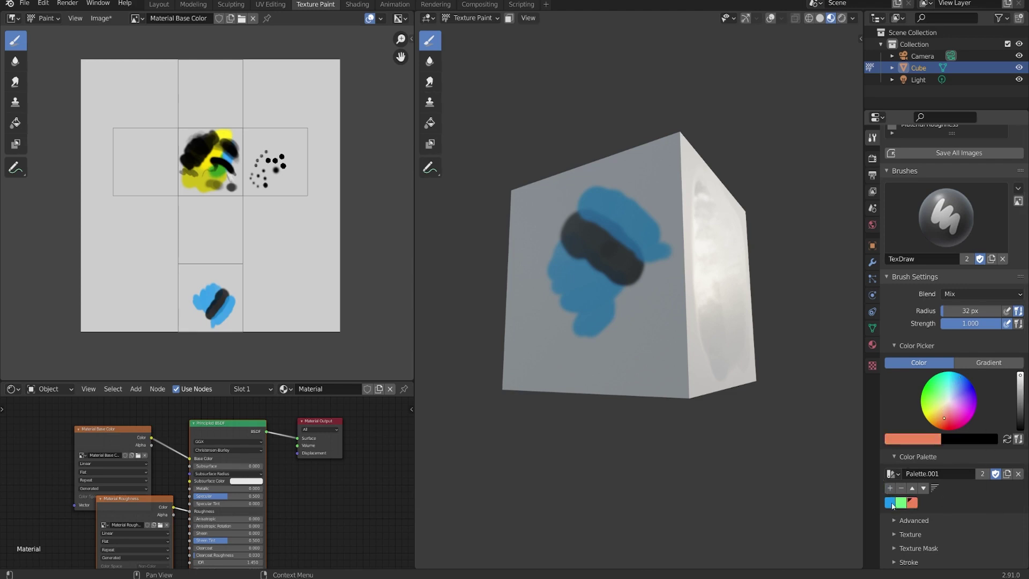
# Switch the brush color between the palette's blue, light green and coral swatches, finishing on blue.
pyautogui.click(892, 503)
pyautogui.click(902, 504)
pyautogui.click(910, 504)
pyautogui.click(901, 503)
pyautogui.click(890, 502)
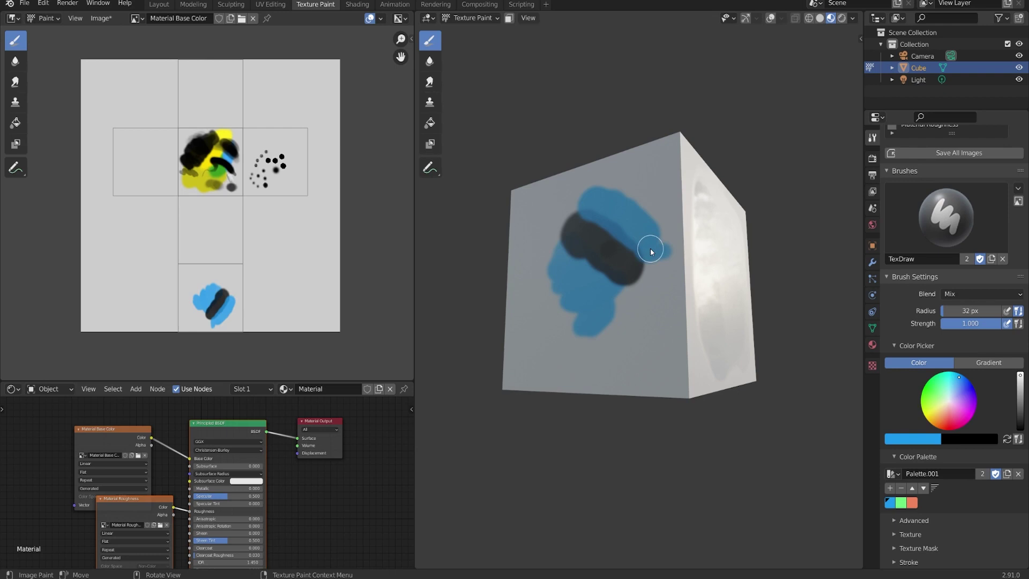
# Set the brush color to a deeper blue and the radius to 88 px, and paint a large round spot on a blank cube face.
pyautogui.moveTo(651, 248)
pyautogui.keyDown('alt'); pyautogui.mouseDown(button='middle')
pyautogui.moveTo(616, 257)
pyautogui.moveTo(717, 300)
pyautogui.moveTo(806, 290)
pyautogui.moveTo(797, 287)
pyautogui.mouseUp(button='middle'); pyautogui.keyUp('alt')
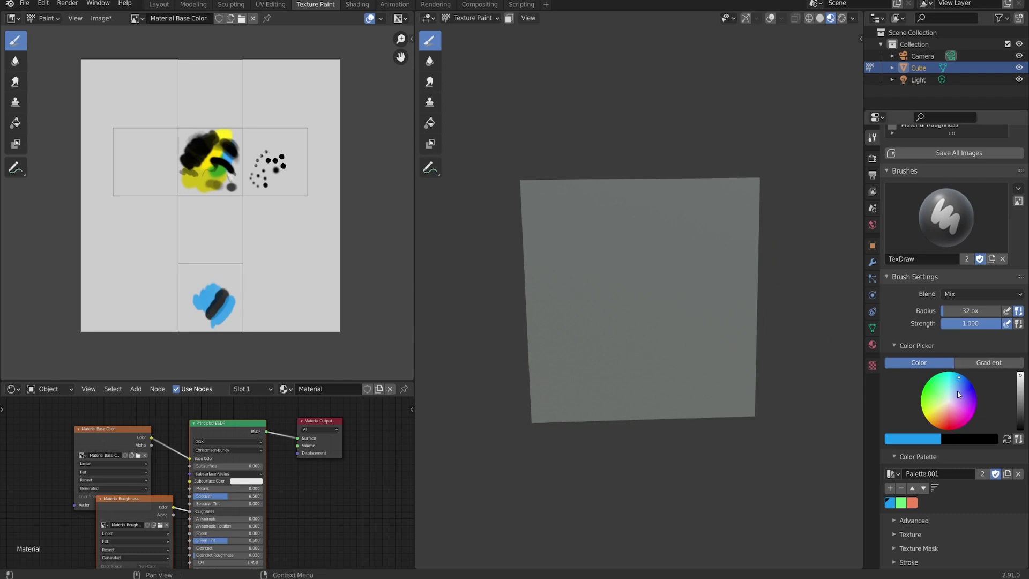
pyautogui.moveTo(959, 387); pyautogui.dragTo(965, 378)
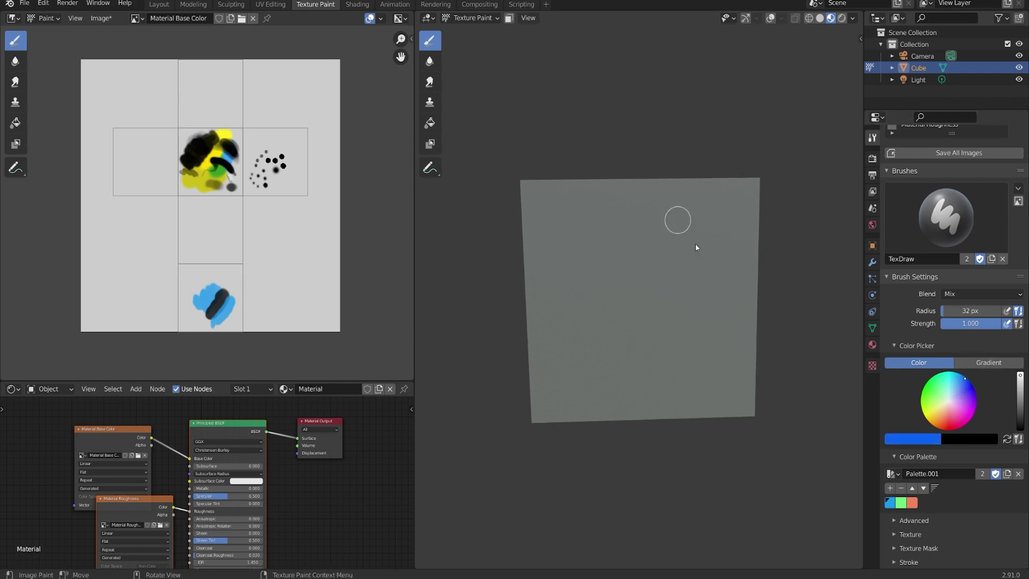
pyautogui.moveTo(709, 283)
pyautogui.mouseDown()
pyautogui.moveTo(707, 318)
pyautogui.moveTo(715, 302)
pyautogui.moveTo(723, 308)
pyautogui.moveTo(709, 325)
pyautogui.moveTo(717, 309)
pyautogui.moveTo(672, 278)
pyautogui.moveTo(714, 262)
pyautogui.moveTo(716, 282)
pyautogui.moveTo(688, 319)
pyautogui.moveTo(696, 315)
pyautogui.moveTo(687, 273)
pyautogui.moveTo(696, 255)
pyautogui.moveTo(680, 304)
pyautogui.moveTo(713, 310)
pyautogui.mouseUp()
pyautogui.press('f')
pyautogui.click(707, 298)
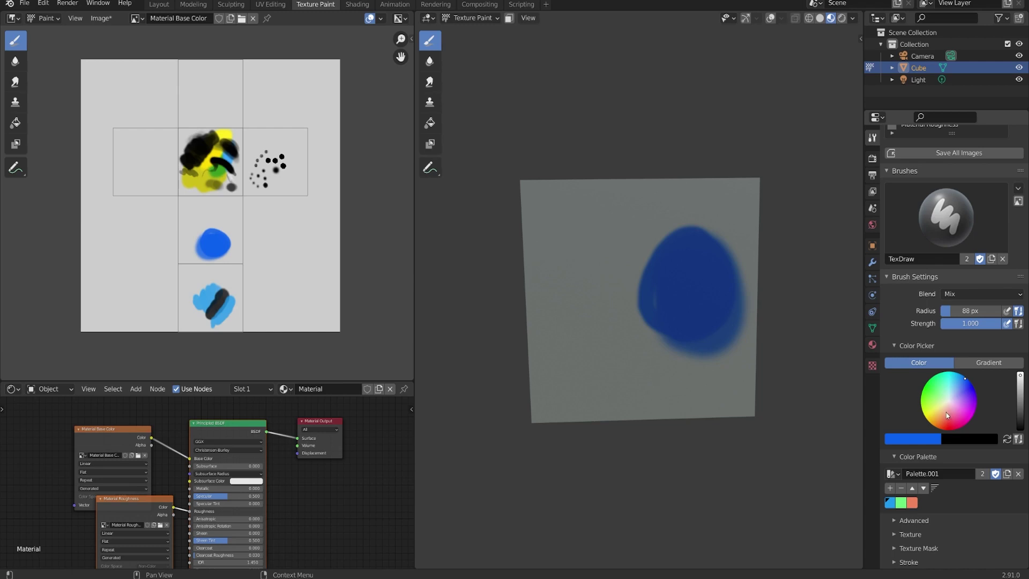
# Paint an orange oval beside the blue spot, and extend it partly over the blue with the brush strength set to 0.460.
pyautogui.moveTo(947, 414); pyautogui.dragTo(937, 422)
pyautogui.moveTo(561, 266)
pyautogui.mouseDown()
pyautogui.moveTo(575, 310)
pyautogui.moveTo(563, 324)
pyautogui.moveTo(571, 271)
pyautogui.moveTo(590, 254)
pyautogui.moveTo(606, 266)
pyautogui.moveTo(591, 339)
pyautogui.moveTo(625, 292)
pyautogui.mouseUp()
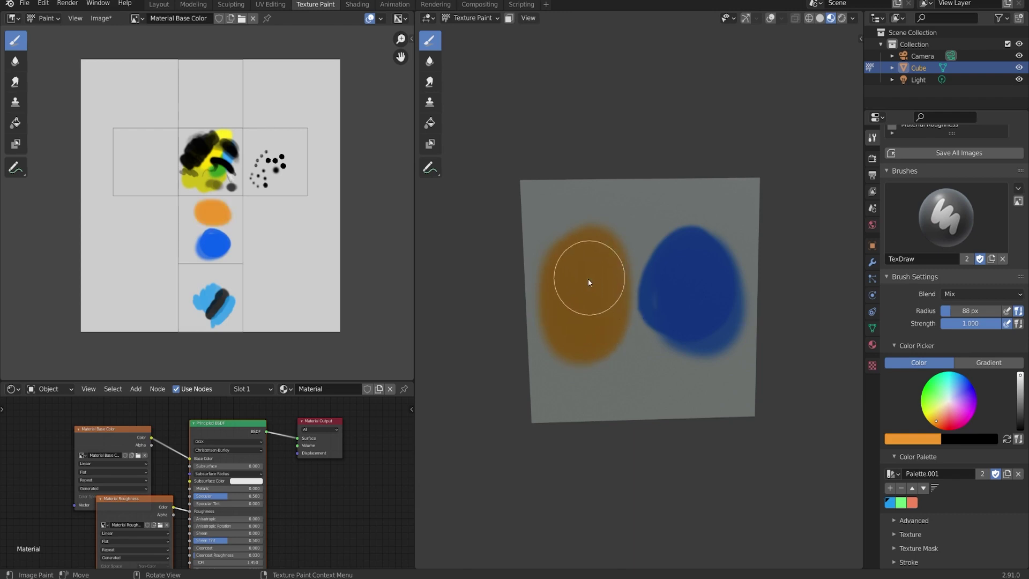
pyautogui.hotkey('shift', 'f')
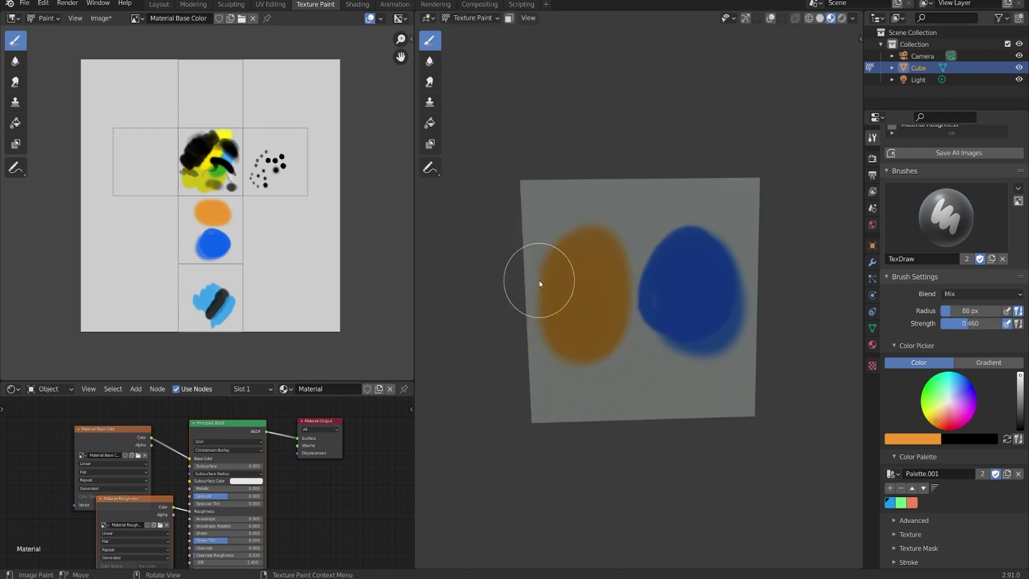
pyautogui.moveTo(540, 283)
pyautogui.mouseDown()
pyautogui.moveTo(628, 298)
pyautogui.moveTo(624, 332)
pyautogui.moveTo(642, 292)
pyautogui.moveTo(633, 261)
pyautogui.moveTo(607, 271)
pyautogui.moveTo(627, 276)
pyautogui.moveTo(603, 280)
pyautogui.moveTo(624, 333)
pyautogui.moveTo(639, 324)
pyautogui.moveTo(627, 320)
pyautogui.moveTo(637, 311)
pyautogui.moveTo(619, 326)
pyautogui.moveTo(609, 315)
pyautogui.moveTo(642, 268)
pyautogui.moveTo(624, 285)
pyautogui.moveTo(632, 264)
pyautogui.moveTo(654, 270)
pyautogui.moveTo(659, 303)
pyautogui.mouseUp()
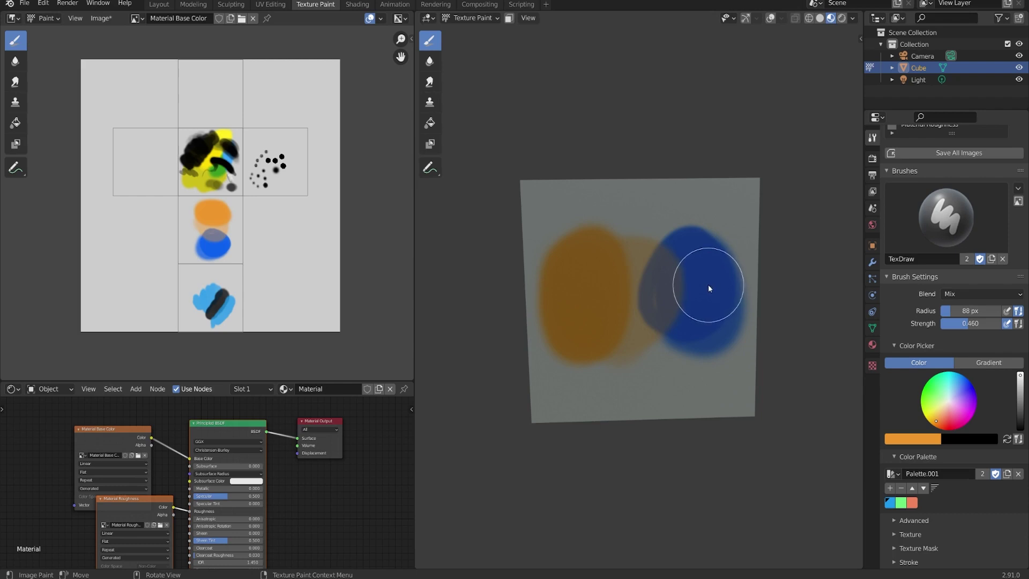
# Blend the orange and blue spots by repeatedly sampling colors from the painted face and brushing them across the overlap.
pyautogui.press('s')
pyautogui.moveTo(684, 273)
pyautogui.mouseDown()
pyautogui.moveTo(665, 308)
pyautogui.moveTo(665, 268)
pyautogui.moveTo(678, 267)
pyautogui.moveTo(658, 310)
pyautogui.moveTo(630, 324)
pyautogui.moveTo(612, 299)
pyautogui.moveTo(658, 280)
pyautogui.moveTo(622, 346)
pyautogui.moveTo(613, 253)
pyautogui.moveTo(683, 283)
pyautogui.moveTo(682, 300)
pyautogui.moveTo(591, 298)
pyautogui.moveTo(601, 301)
pyautogui.moveTo(611, 284)
pyautogui.moveTo(614, 321)
pyautogui.moveTo(597, 317)
pyautogui.moveTo(612, 293)
pyautogui.moveTo(641, 308)
pyautogui.moveTo(639, 341)
pyautogui.moveTo(616, 333)
pyautogui.moveTo(635, 306)
pyautogui.moveTo(616, 269)
pyautogui.moveTo(617, 289)
pyautogui.moveTo(638, 278)
pyautogui.moveTo(622, 313)
pyautogui.moveTo(654, 325)
pyautogui.mouseUp()
pyautogui.press('s')
pyautogui.press('s')
pyautogui.moveTo(697, 286)
pyautogui.mouseDown()
pyautogui.moveTo(664, 270)
pyautogui.moveTo(703, 325)
pyautogui.mouseUp()
pyautogui.press('s')
pyautogui.moveTo(591, 298)
pyautogui.mouseDown()
pyautogui.moveTo(719, 280)
pyautogui.moveTo(680, 277)
pyautogui.mouseUp()
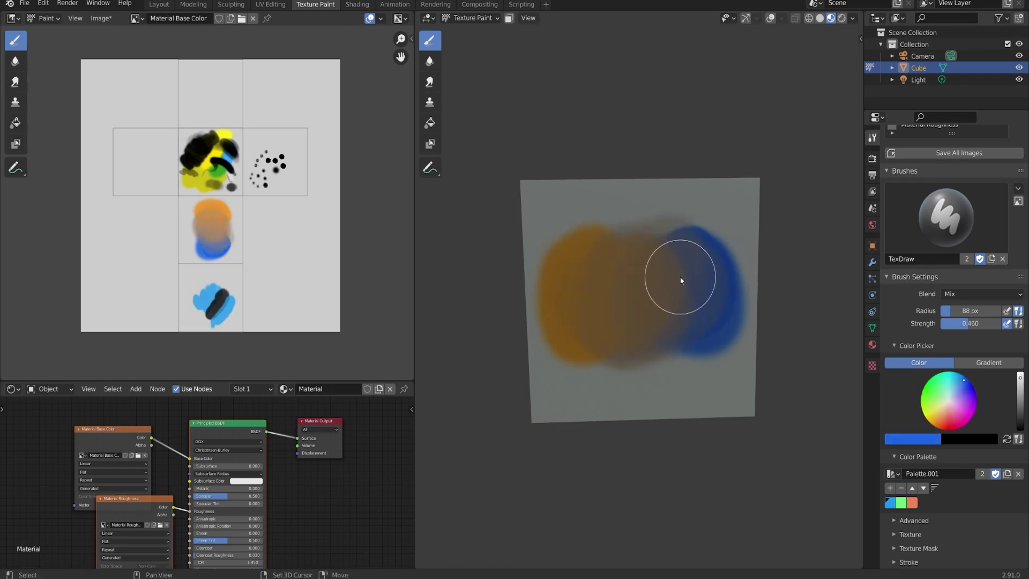
# Lower the brush strength to 0.168 and smooth the orange-to-blue transition with blue and a color sampled from its middle.
pyautogui.hotkey('shift', 'f')
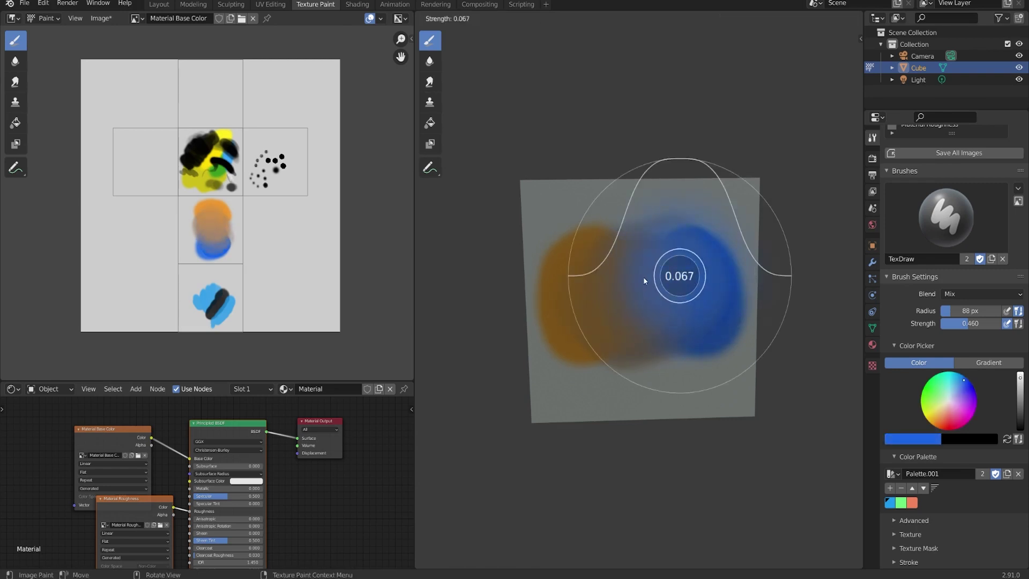
pyautogui.click(707, 292)
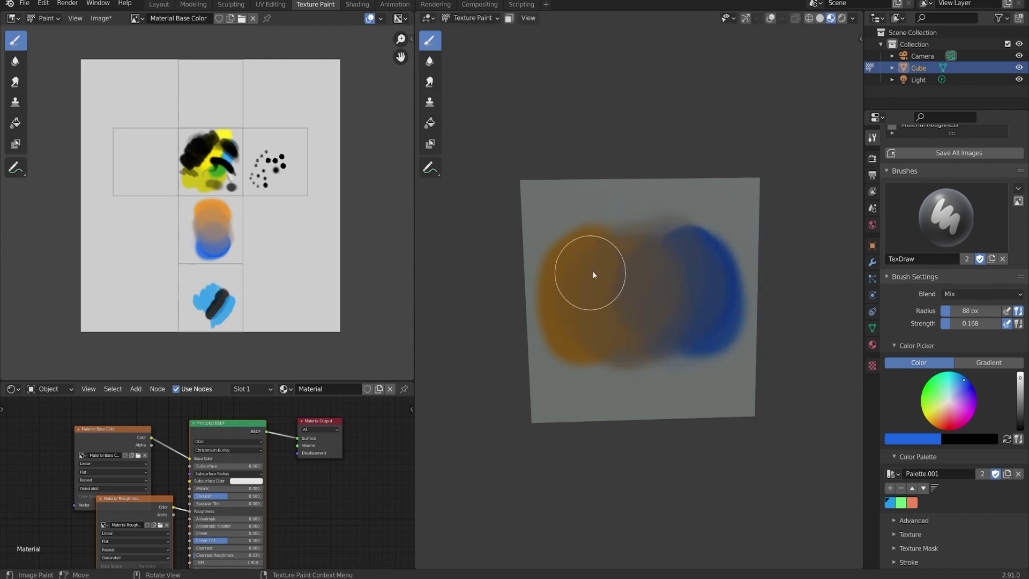
pyautogui.moveTo(600, 280)
pyautogui.mouseDown()
pyautogui.moveTo(651, 257)
pyautogui.moveTo(680, 261)
pyautogui.moveTo(709, 277)
pyautogui.moveTo(695, 283)
pyautogui.moveTo(723, 299)
pyautogui.moveTo(736, 336)
pyautogui.mouseUp()
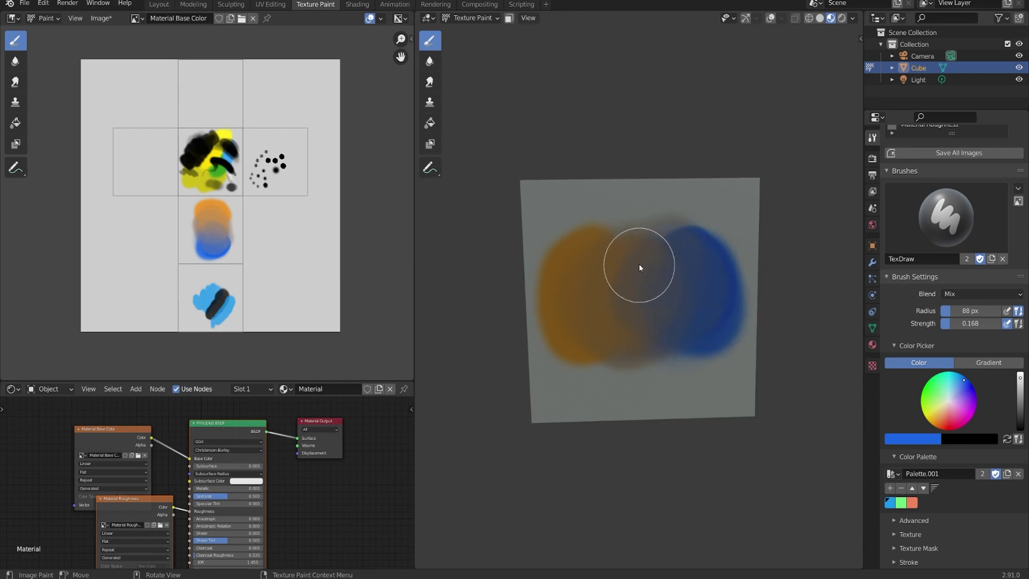
pyautogui.press('s')
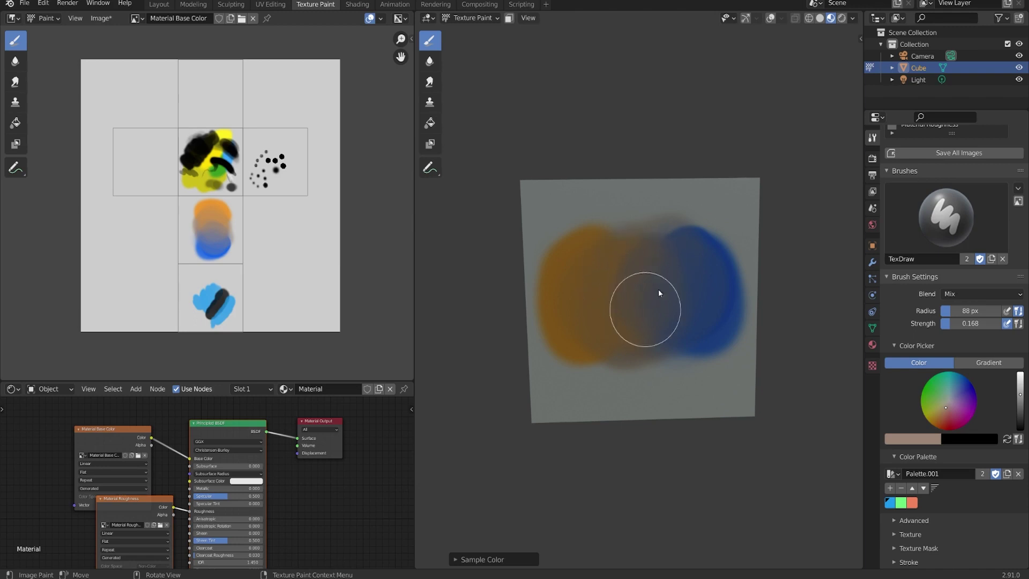
pyautogui.moveTo(656, 272)
pyautogui.mouseDown()
pyautogui.moveTo(694, 293)
pyautogui.moveTo(707, 265)
pyautogui.moveTo(674, 249)
pyautogui.moveTo(653, 257)
pyautogui.moveTo(687, 292)
pyautogui.mouseUp()
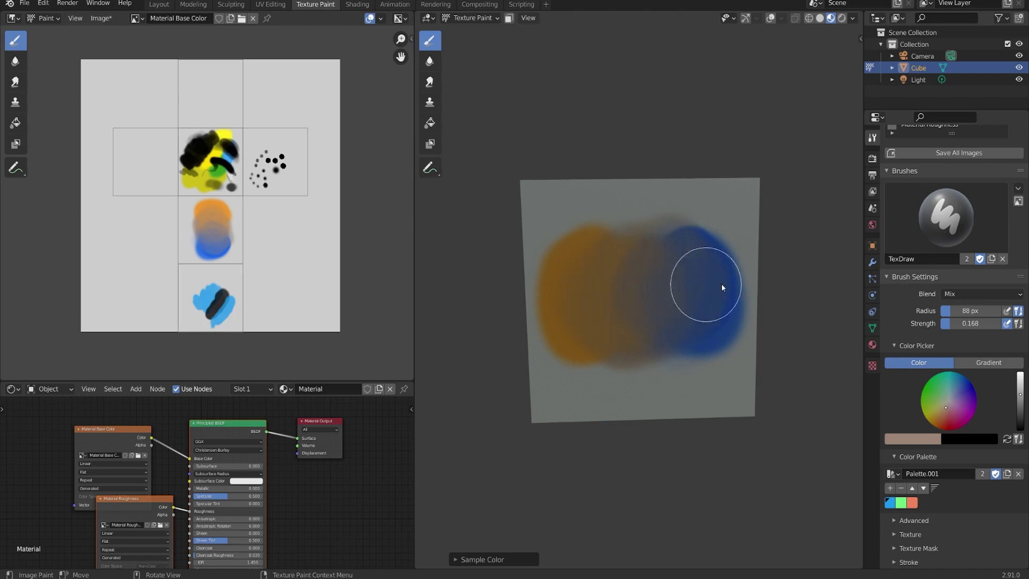
# Turn the image editor's overlays off and back on.
pyautogui.scroll(4, 1008, 193)
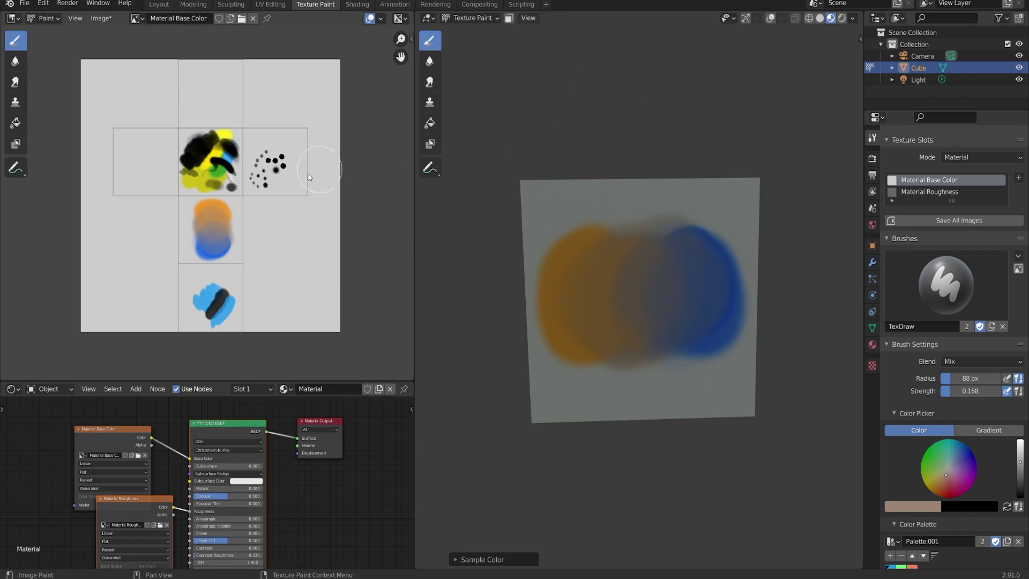
pyautogui.moveTo(625, 236); pyautogui.dragTo(664, 256, button='middle')
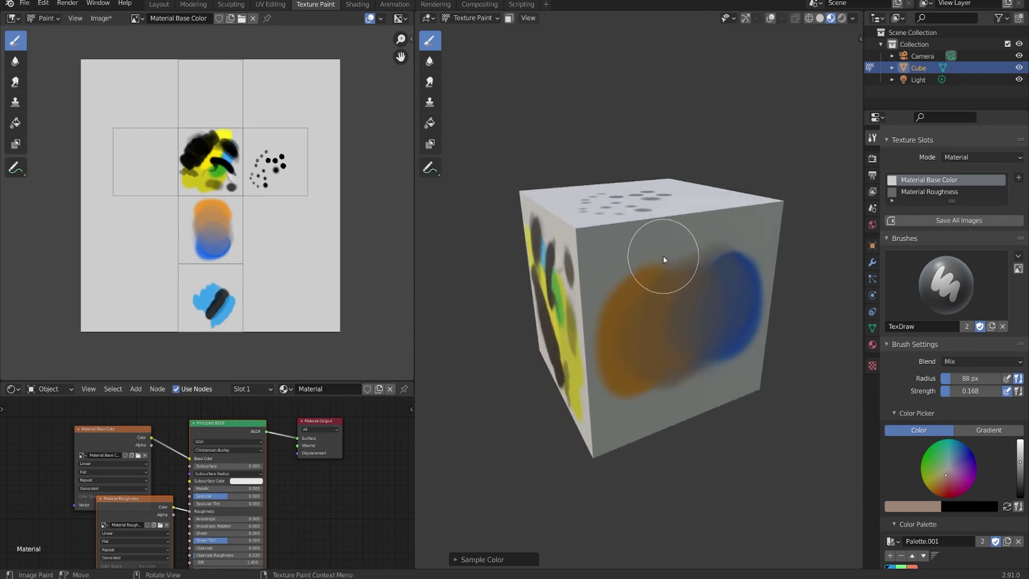
pyautogui.click(371, 20)
pyautogui.click(371, 20)
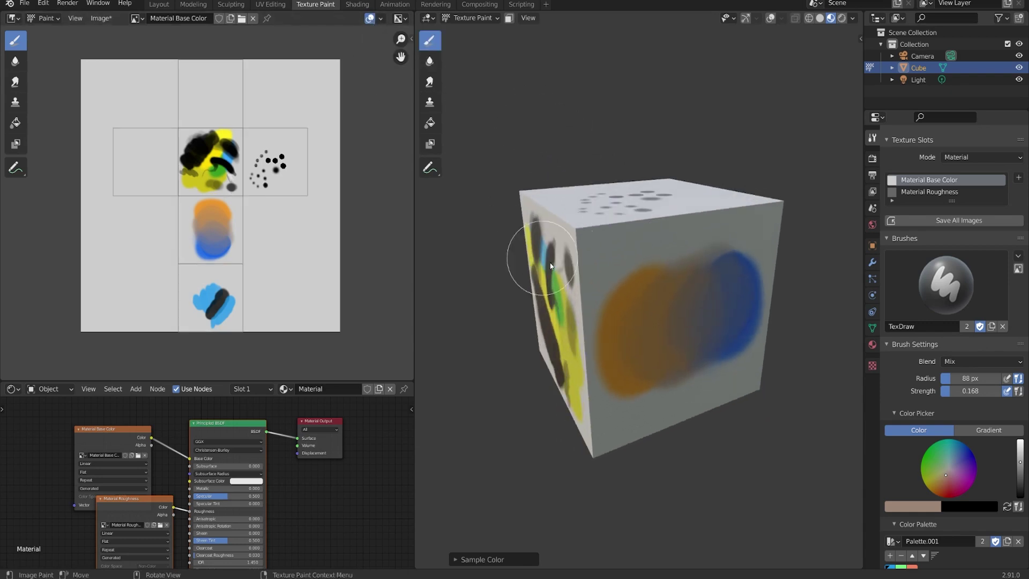
# Switch the cube to Edit Mode and on to Object Mode, and change the image editor area to the UV Editor.
pyautogui.hotkey('ctrl', 'Tab')
pyautogui.click(643, 263)
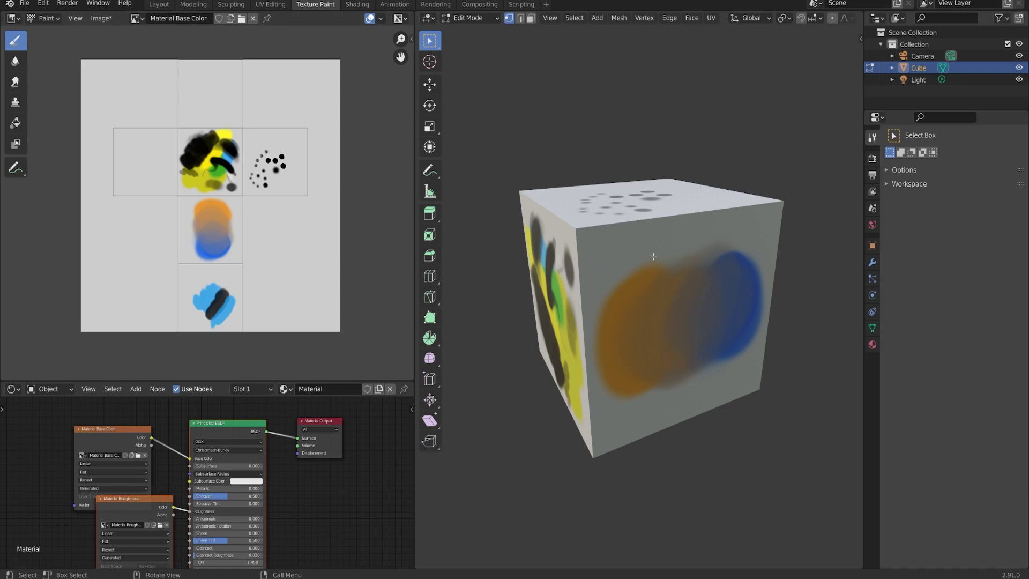
pyautogui.press('Tab')
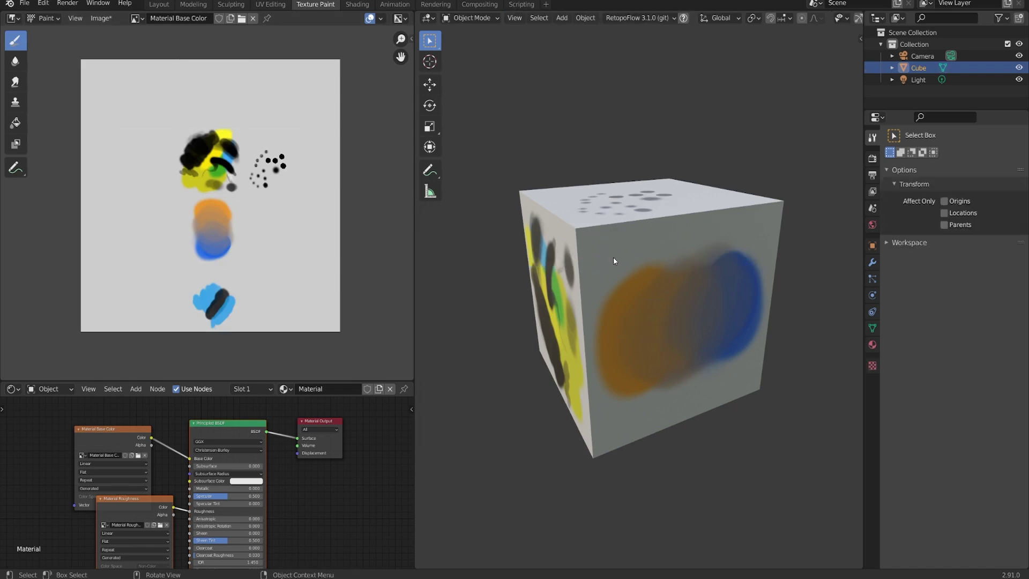
pyautogui.click(12, 19)
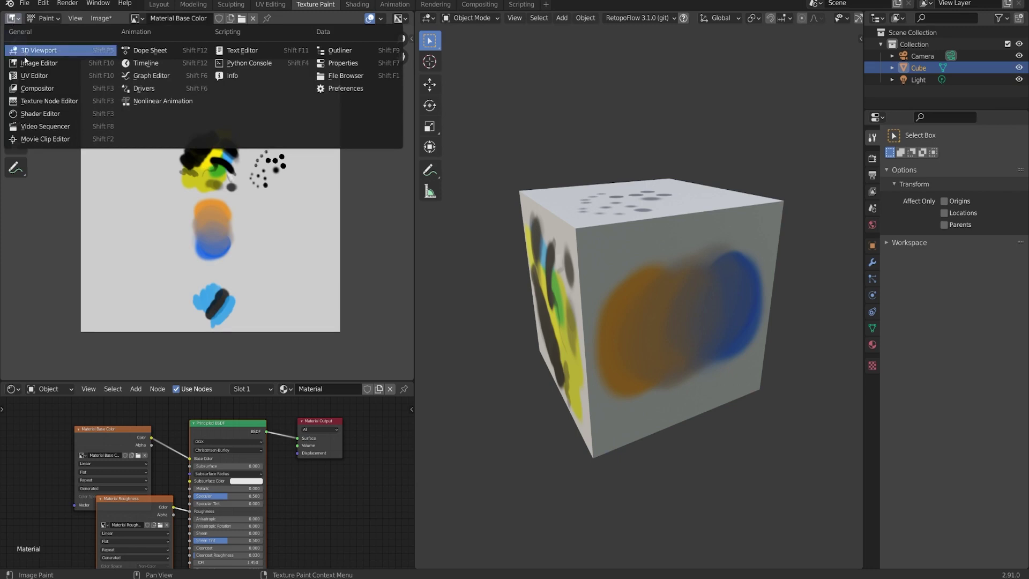
pyautogui.click(46, 74)
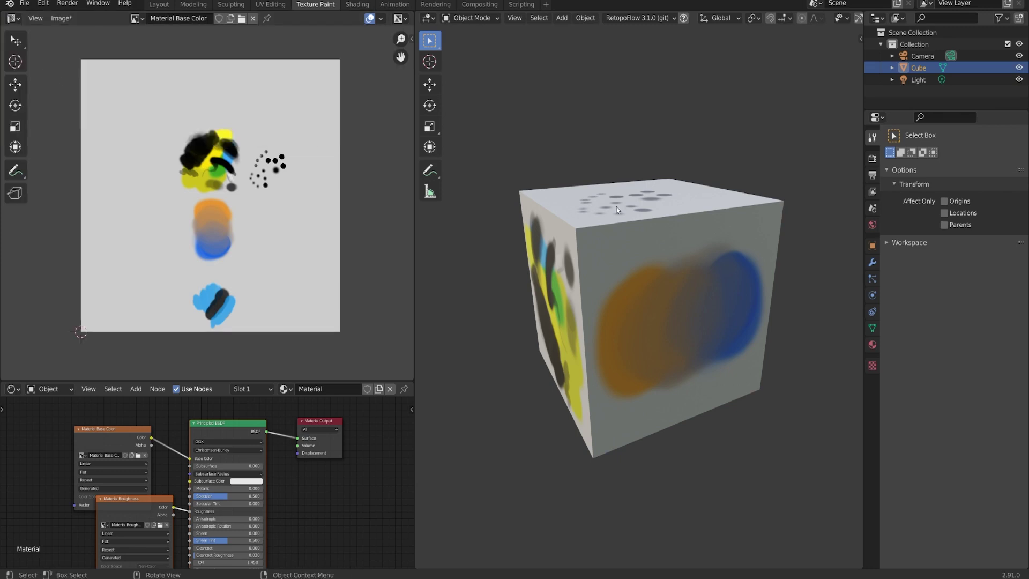
# Enter Edit Mode, select the whole cube to show its UV layout, and try moving the UVs.
pyautogui.press('Tab')
pyautogui.moveTo(654, 265); pyautogui.dragTo(739, 269, button='middle')
pyautogui.press('a')
pyautogui.press('g')
pyautogui.rightClick(283, 218)
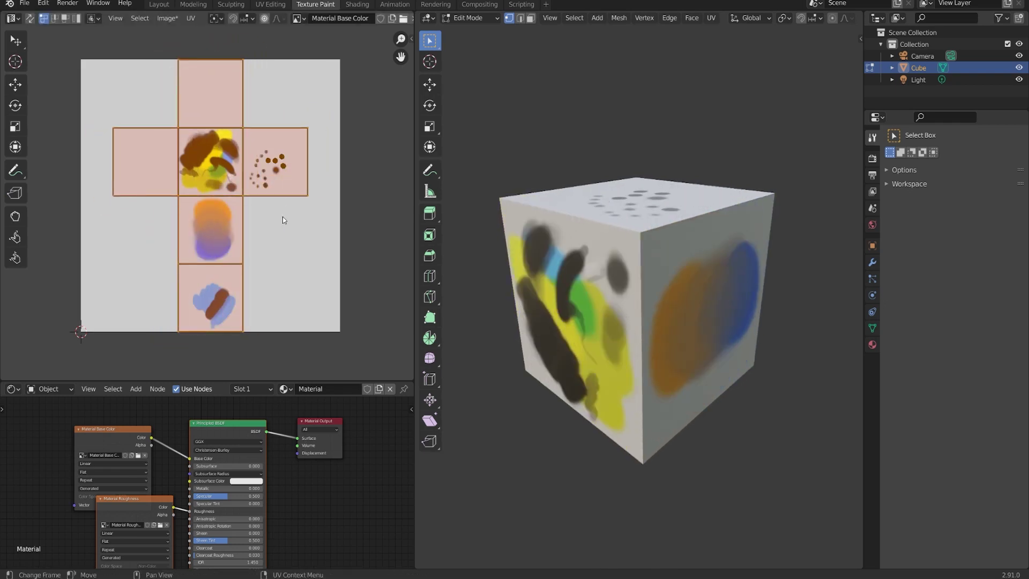
# Change the UV Editor back to the Image Editor and cycle its mode through View, Paint and Mask, ending in Paint.
pyautogui.click(13, 19)
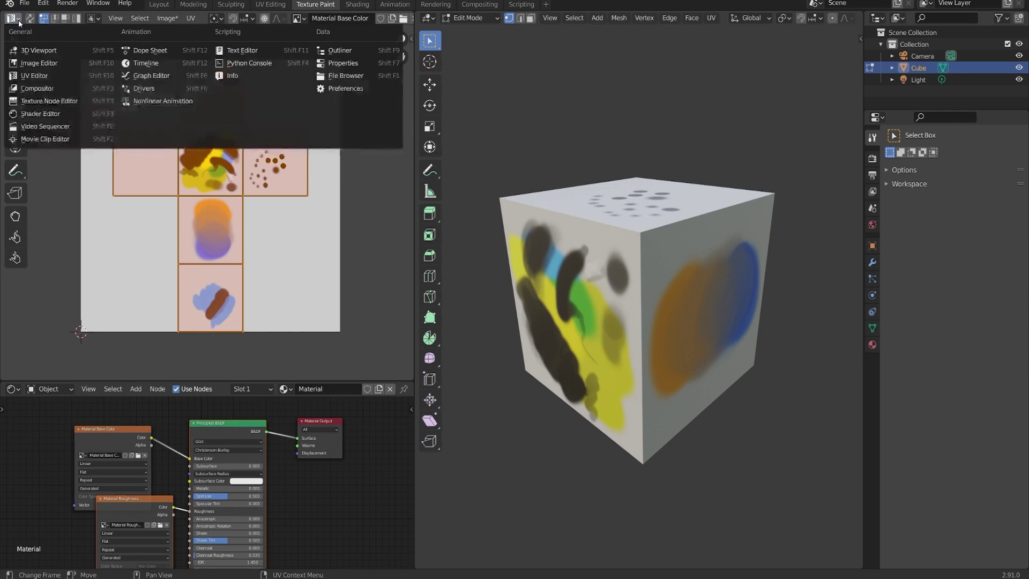
pyautogui.click(24, 62)
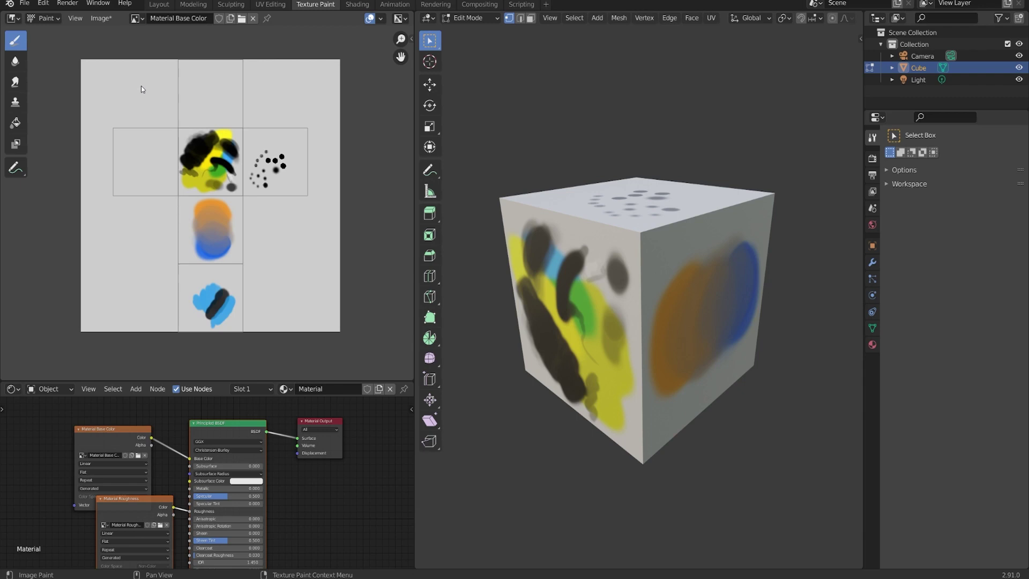
pyautogui.click(43, 18)
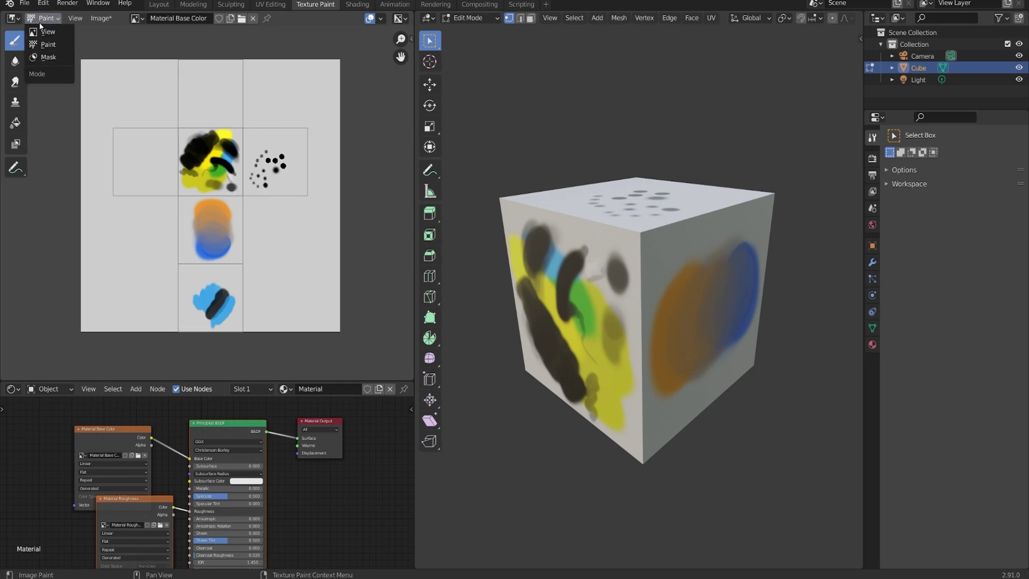
pyautogui.click(48, 32)
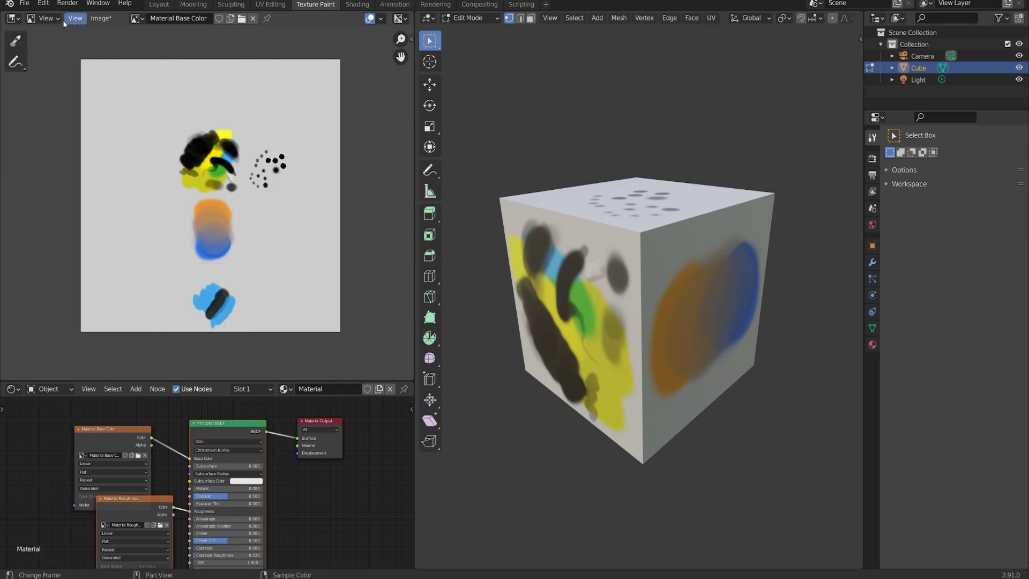
pyautogui.click(57, 19)
pyautogui.click(47, 44)
pyautogui.click(50, 19)
pyautogui.click(48, 57)
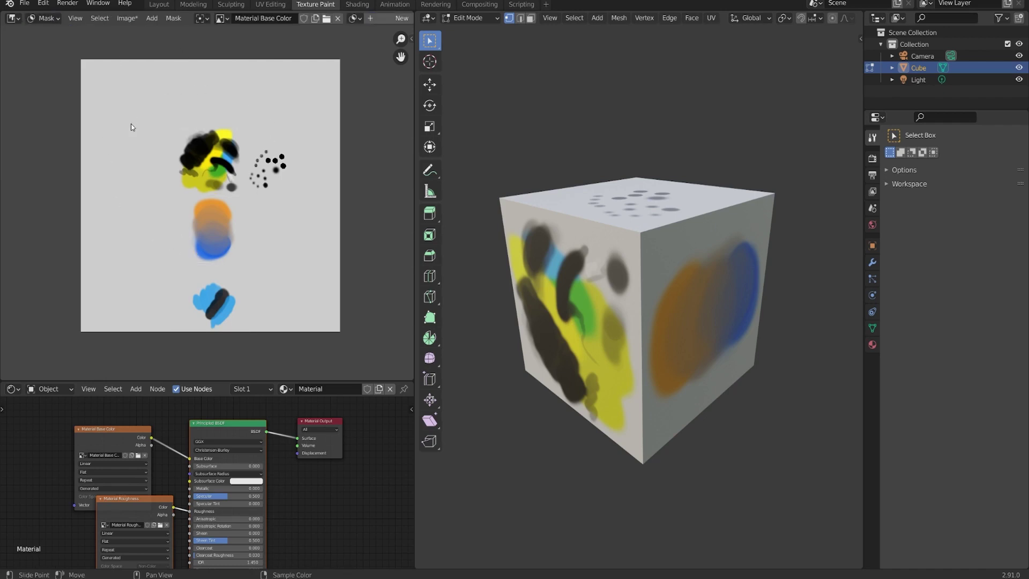
pyautogui.click(46, 18)
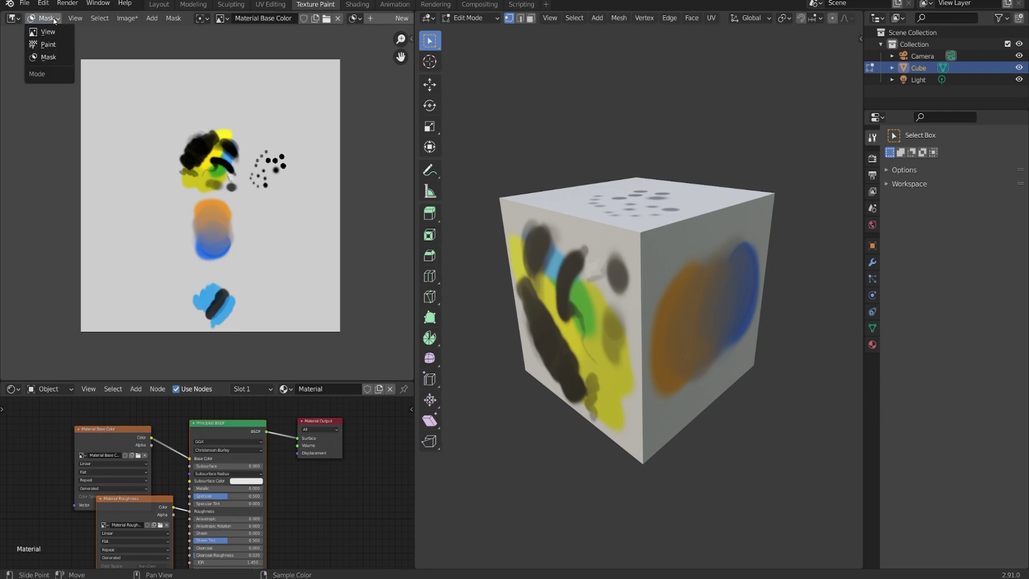
pyautogui.click(52, 44)
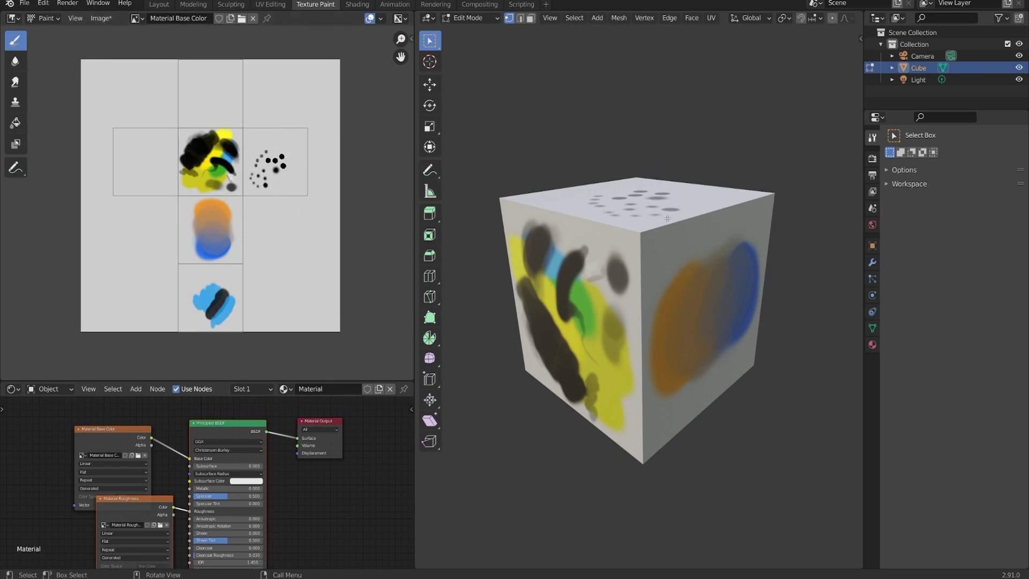
# Switch the cube back to Texture Paint mode and look over the brush and texture slot settings.
pyautogui.hotkey('ctrl', 'Tab')
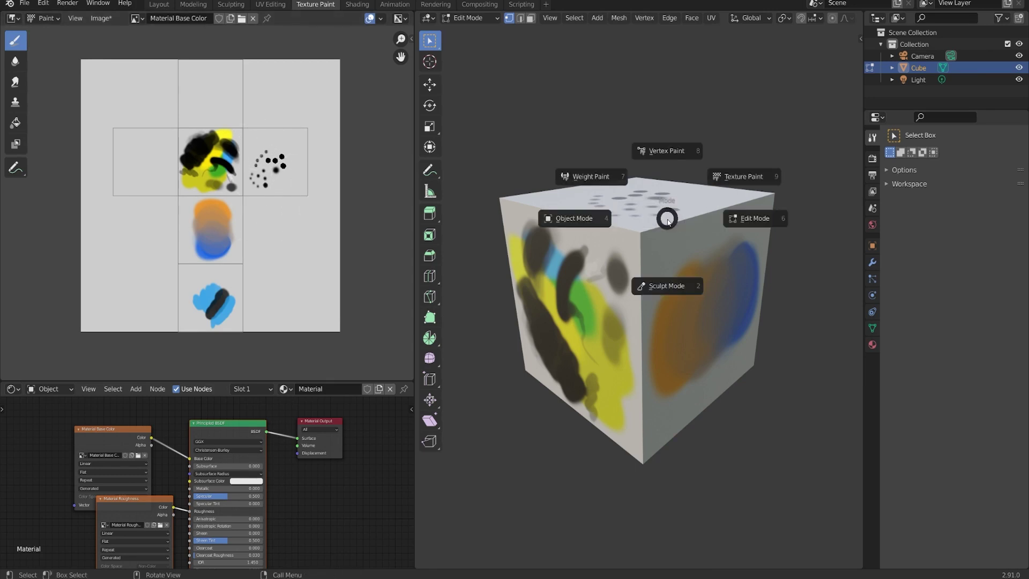
pyautogui.click(750, 169)
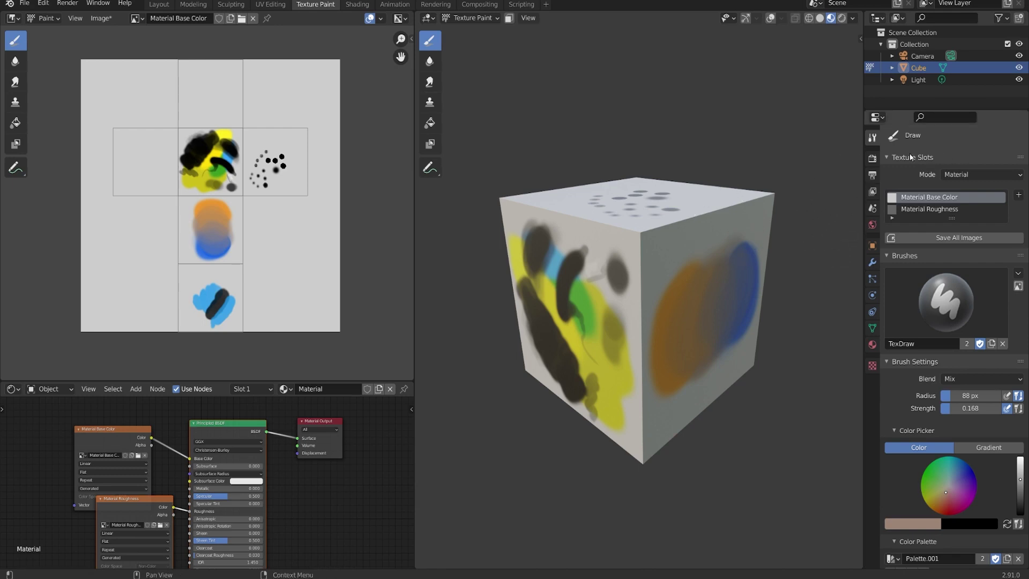
pyautogui.scroll(-4, 908, 233)
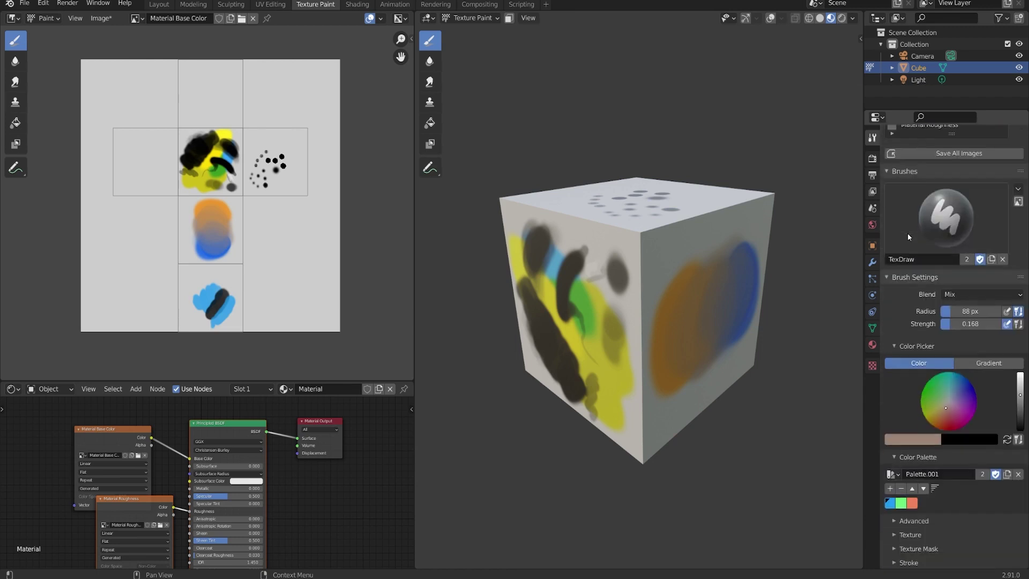
pyautogui.scroll(4, 908, 232)
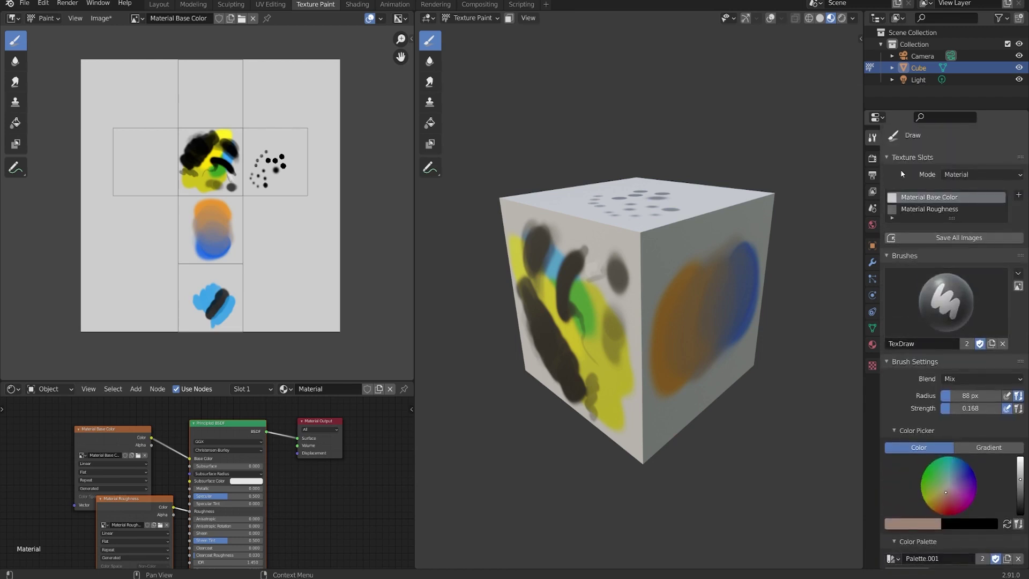